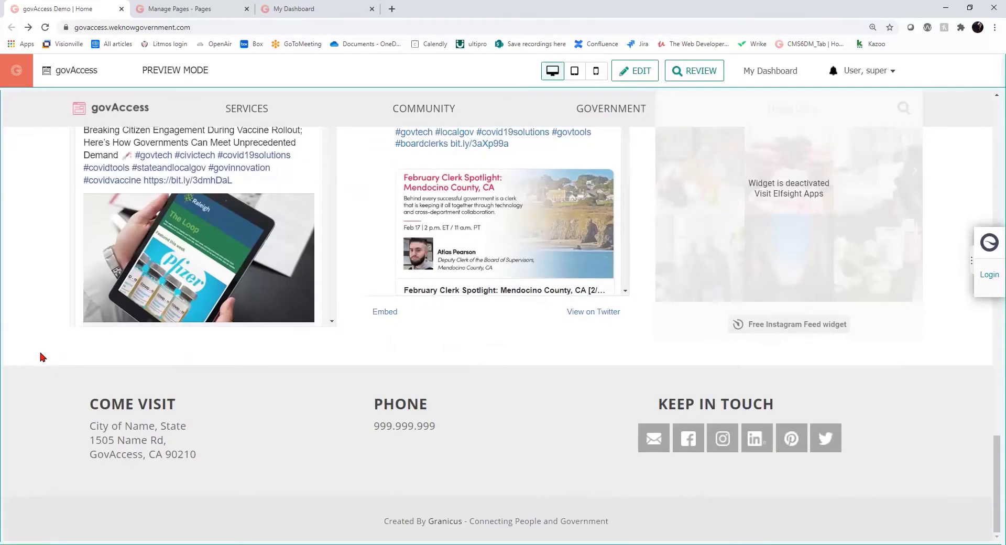
Step: Review the home page's footer and Community menu, and open the Visionville's Farmers Market page
{"action": "left_click_drag", "start_coordinate": [81, 409], "coordinate": [190, 414]}
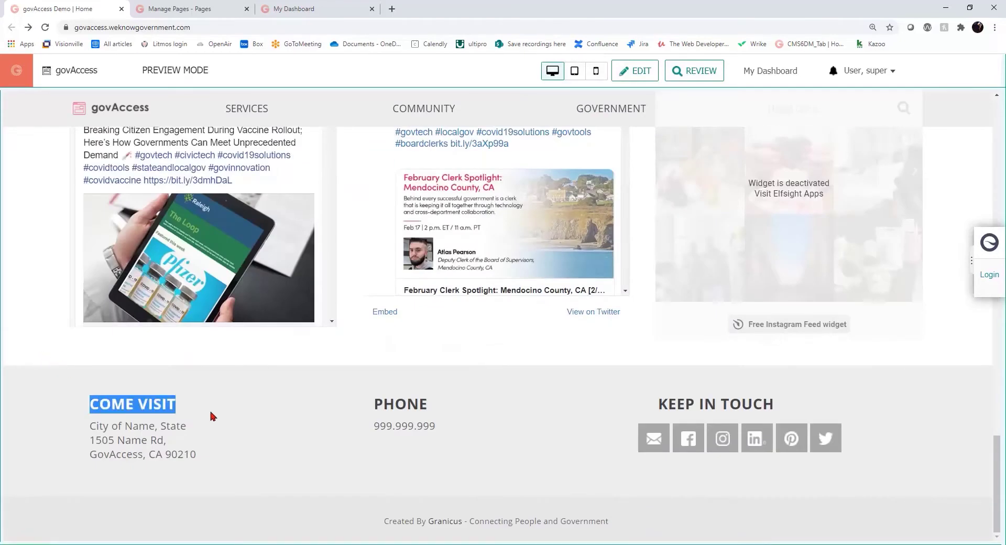
{"action": "scroll", "coordinate": [23, 409], "scroll_direction": "up", "scroll_amount": 15}
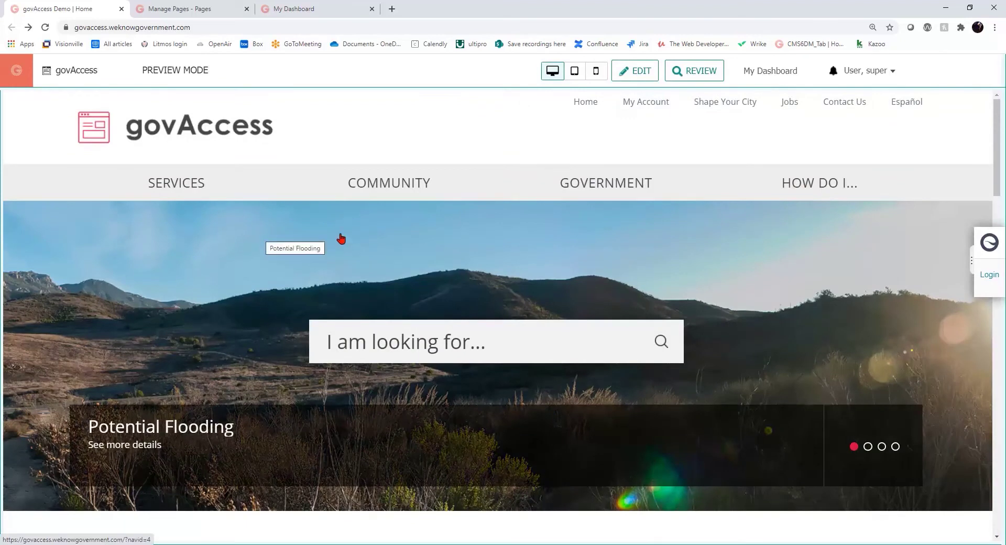
{"action": "mouse_move", "coordinate": [402, 189]}
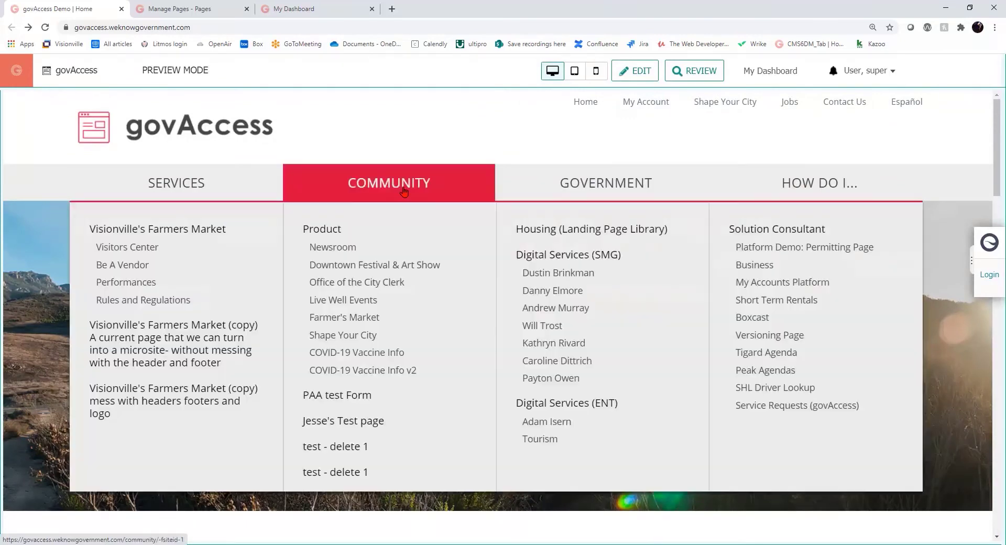
{"action": "left_click", "coordinate": [200, 232]}
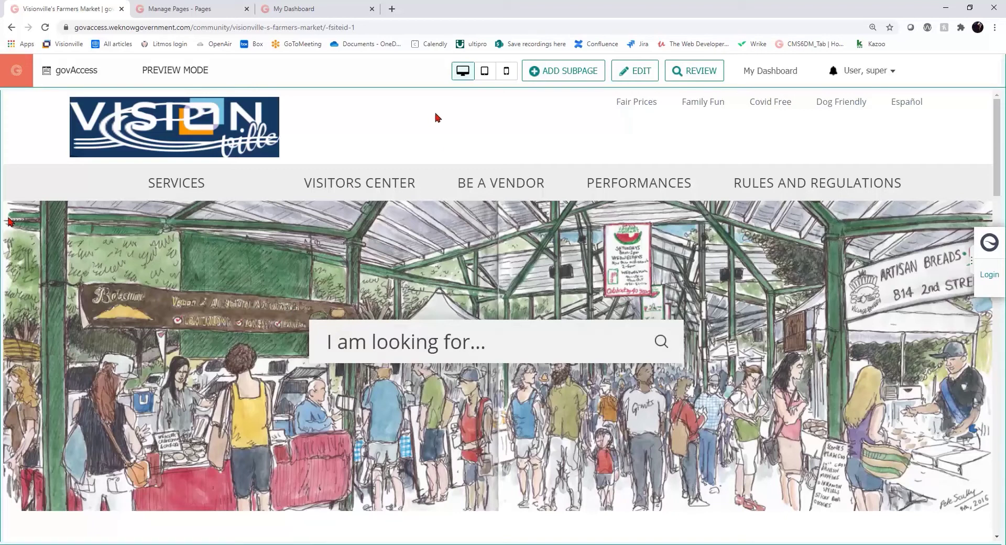
Step: Examine the Farmers Market page's header links, Visitors Center menu and footer contact details, and close its browser tab
{"action": "left_click_drag", "start_coordinate": [612, 109], "coordinate": [878, 110]}
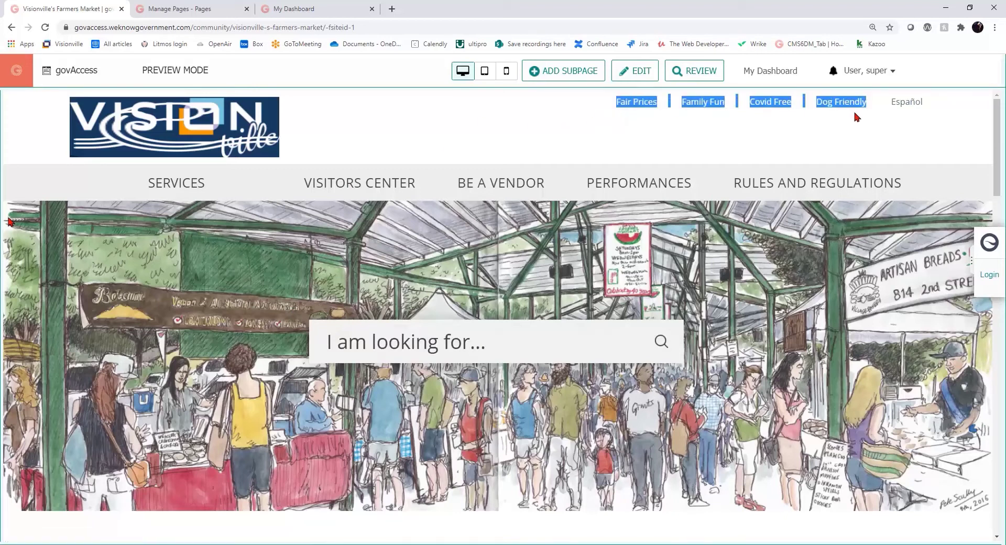
{"action": "left_click", "coordinate": [431, 133]}
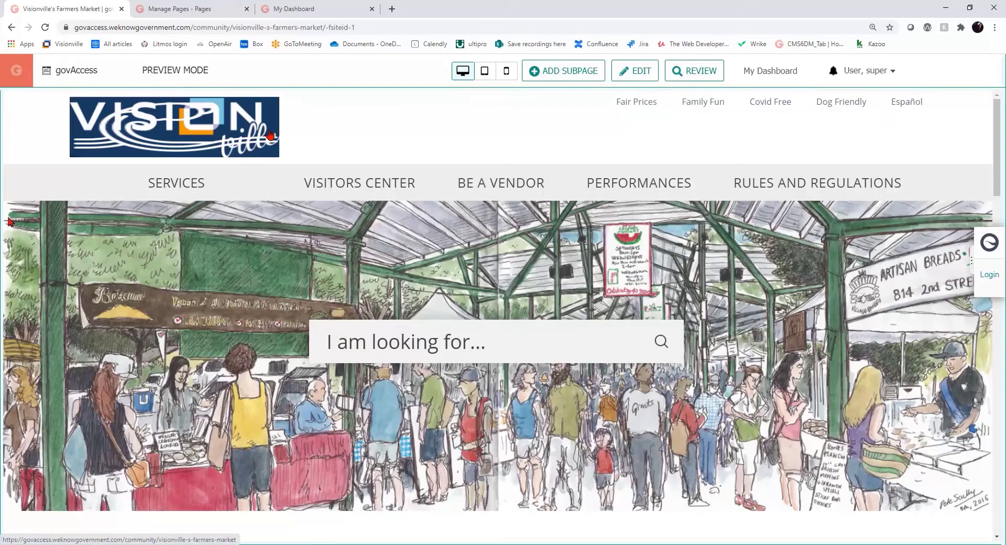
{"action": "mouse_move", "coordinate": [325, 185]}
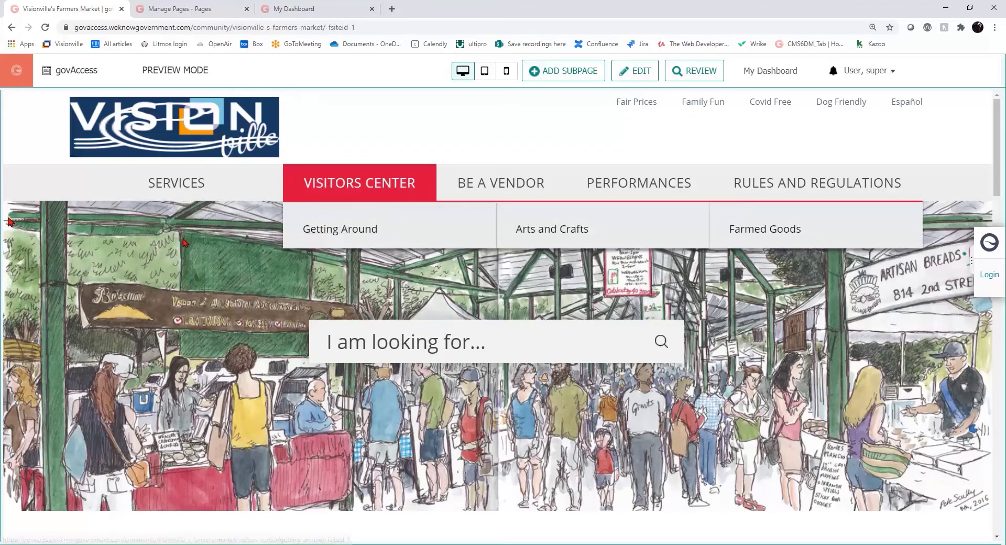
{"action": "scroll", "coordinate": [472, 452], "scroll_direction": "down", "scroll_amount": 15}
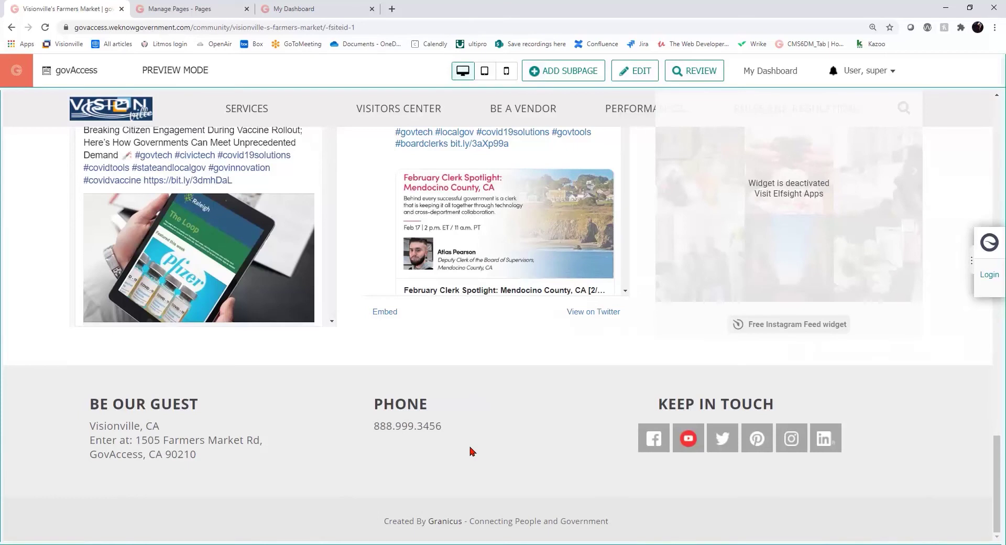
{"action": "key", "text": "ctrl+w"}
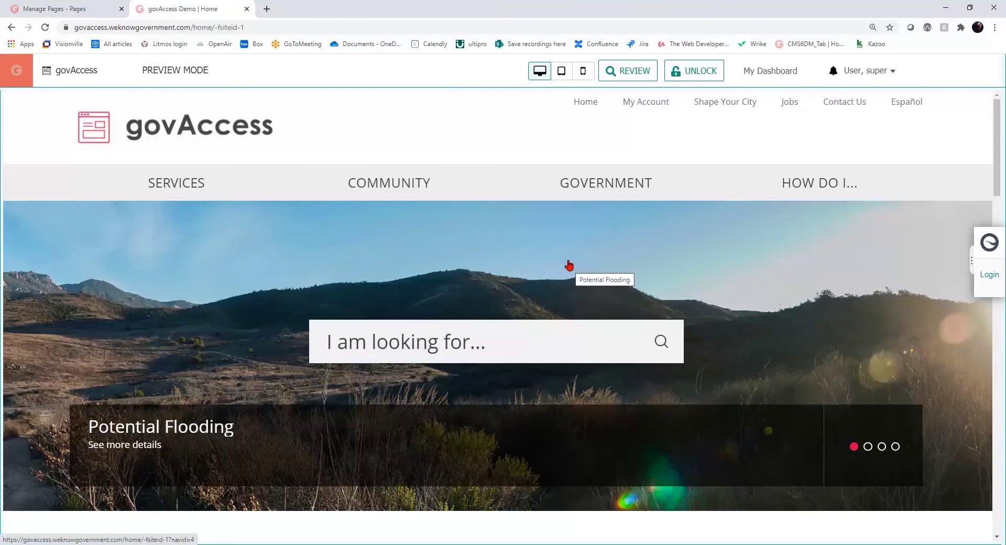
Step: View Visionville's Farmers Market from the Community menu, check its Community, Government and How Do I menus, and return to the home page
{"action": "mouse_move", "coordinate": [372, 205]}
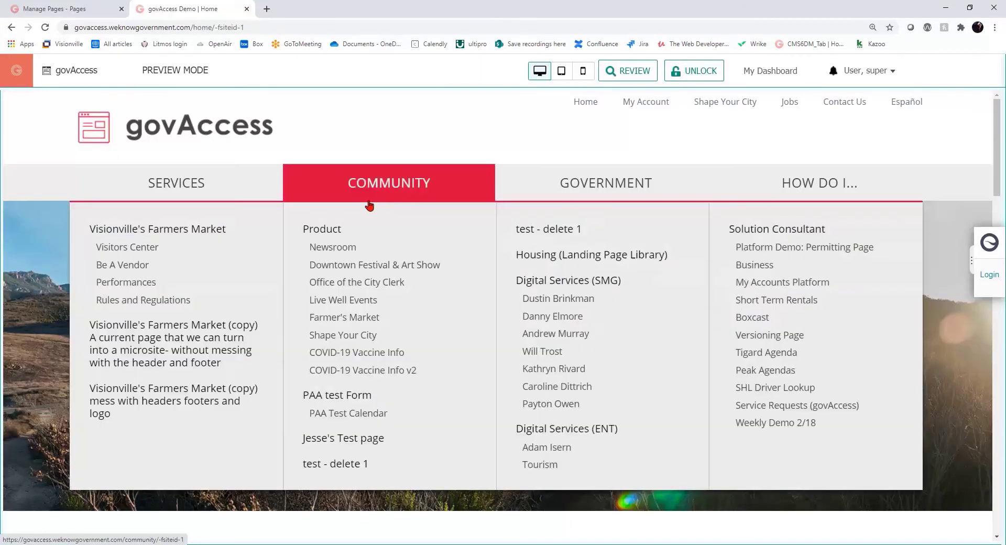
{"action": "left_click", "coordinate": [205, 235]}
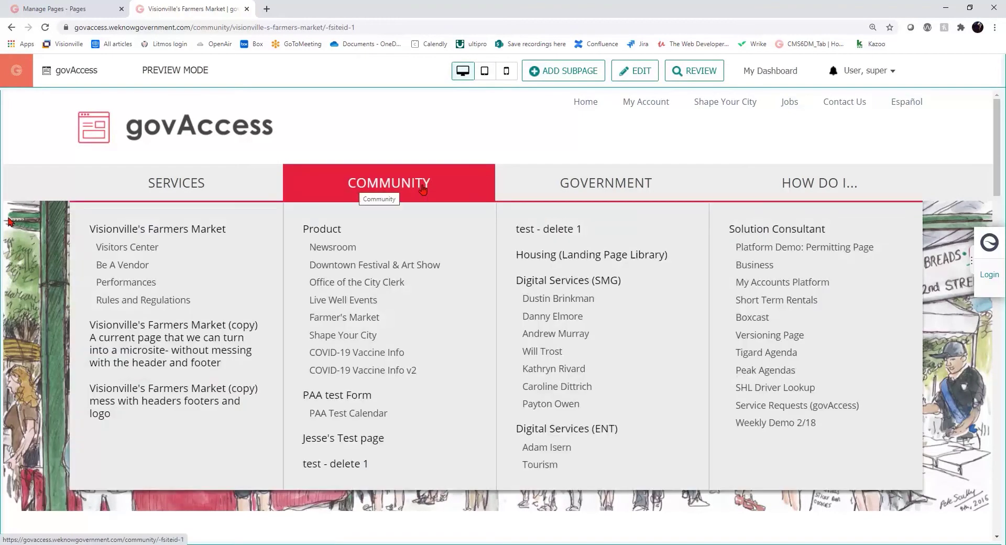
{"action": "mouse_move", "coordinate": [571, 188]}
{"action": "mouse_move", "coordinate": [781, 193]}
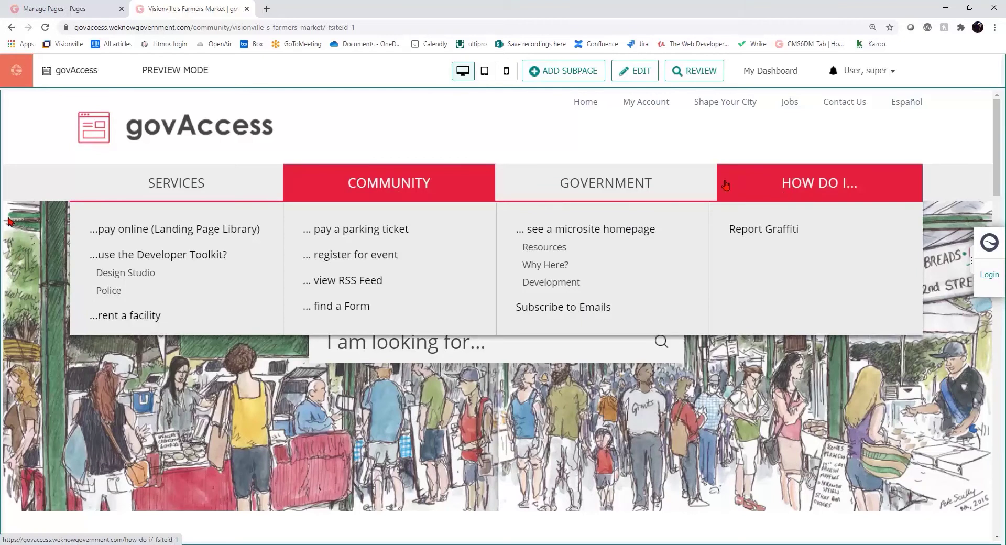
{"action": "left_click", "coordinate": [234, 133]}
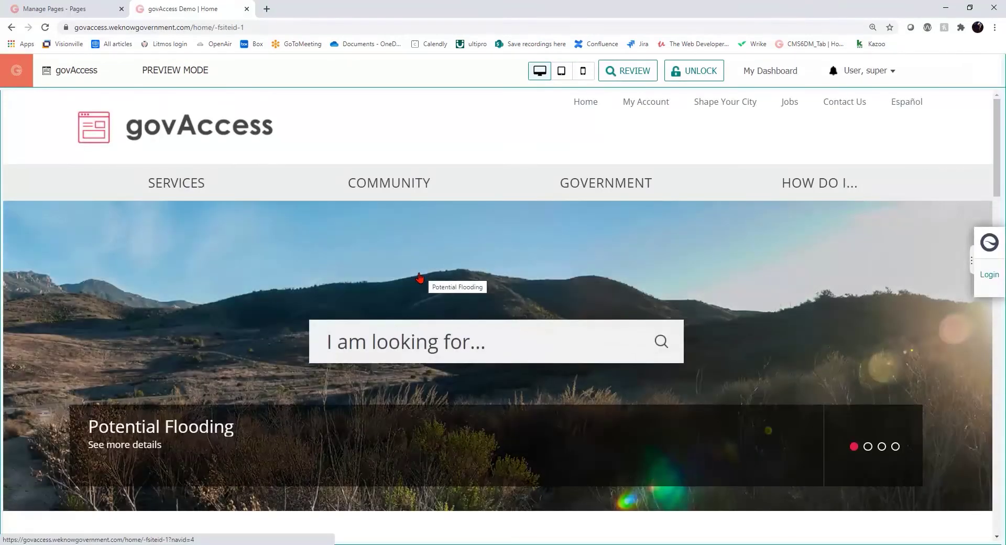
Step: Go to the site's page tree through the dashboard and open Visionville's Farmers Market for editing
{"action": "left_click", "coordinate": [770, 74]}
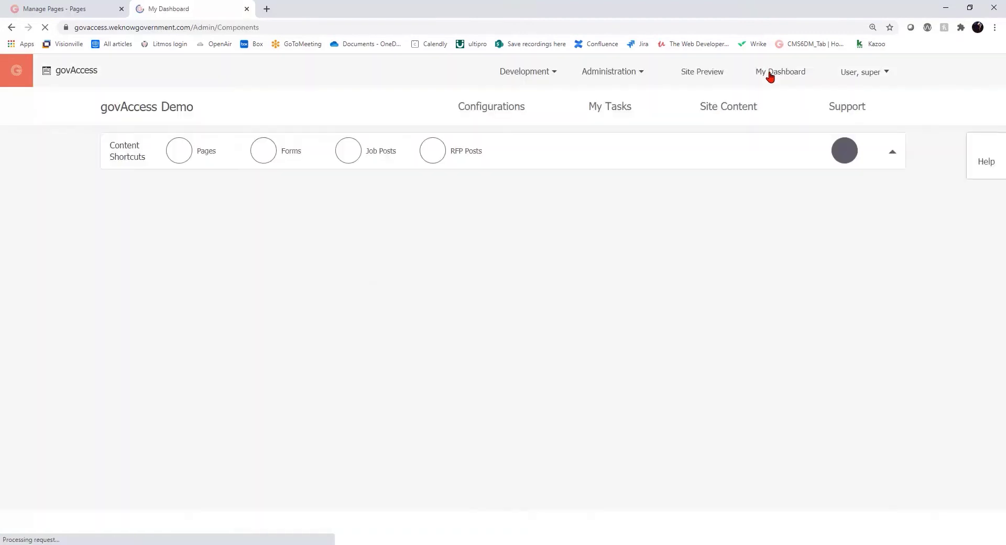
{"action": "mouse_move", "coordinate": [722, 105]}
{"action": "left_click", "coordinate": [713, 143]}
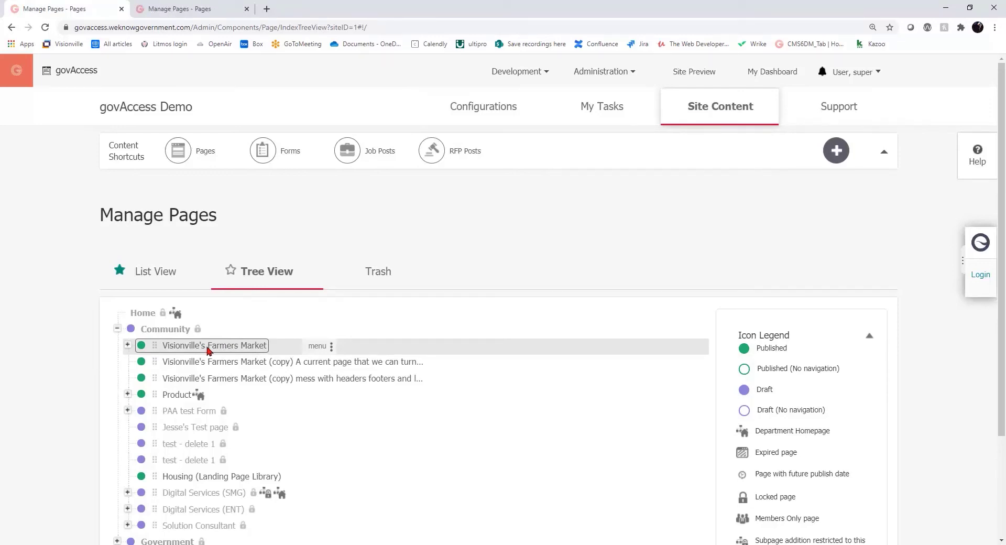
{"action": "left_click", "coordinate": [321, 347]}
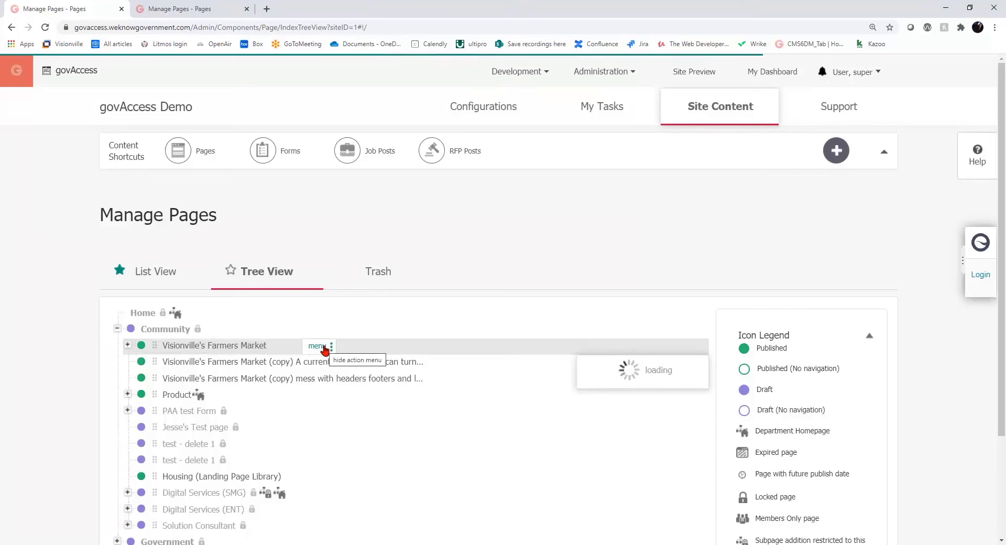
{"action": "left_click", "coordinate": [396, 330]}
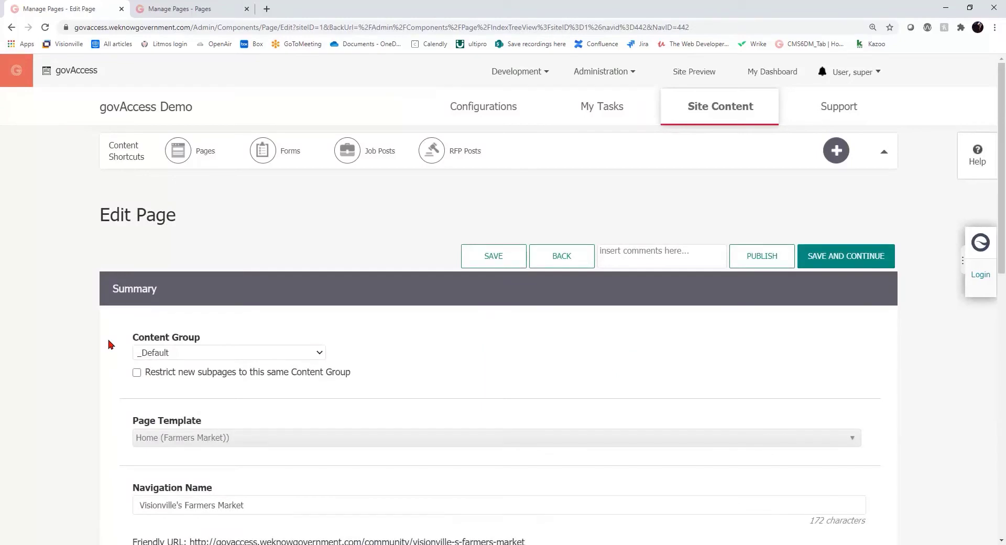
Step: Enable Department Home Page and Root Landing Page in the page's Department Branding settings
{"action": "scroll", "coordinate": [111, 344], "scroll_direction": "down", "scroll_amount": 13}
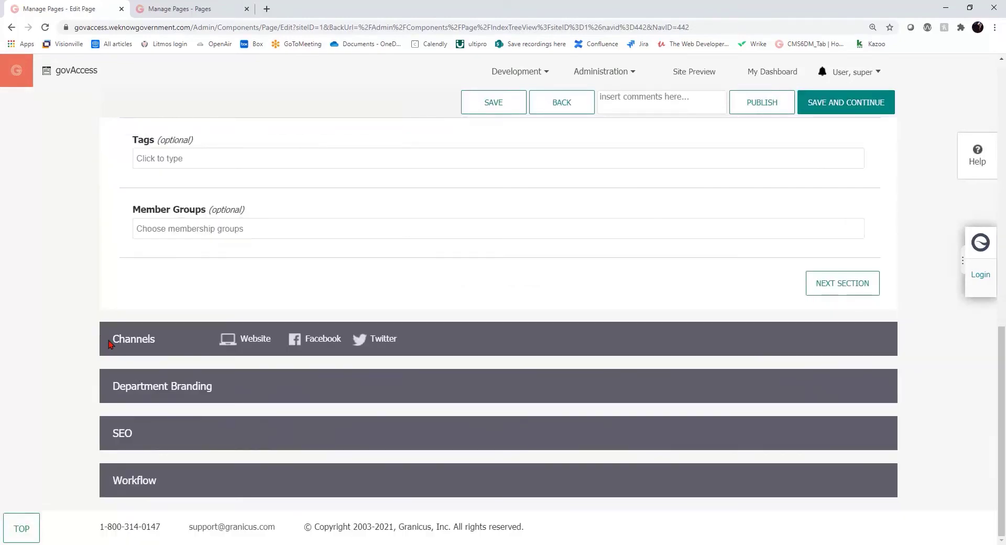
{"action": "left_click", "coordinate": [240, 390]}
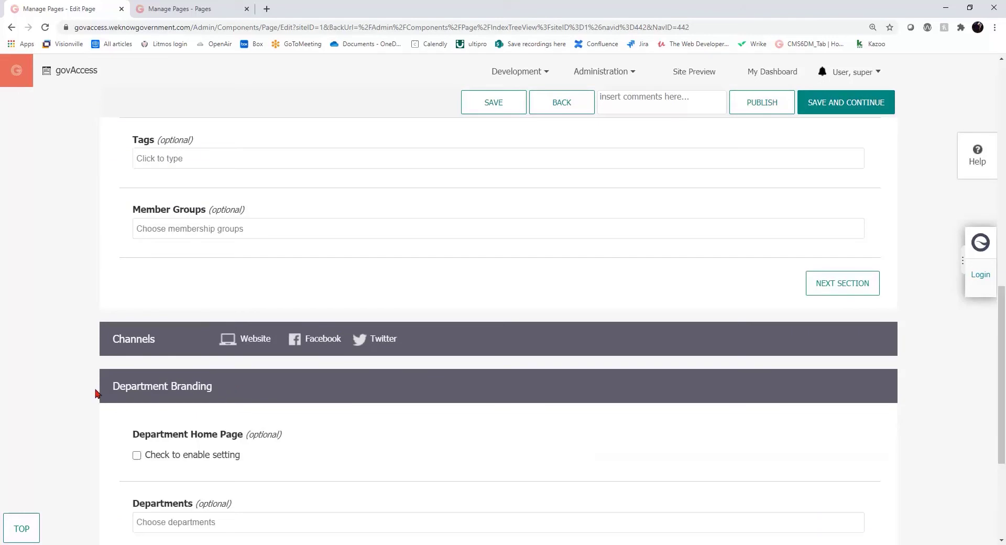
{"action": "scroll", "coordinate": [96, 393], "scroll_direction": "down", "scroll_amount": 3}
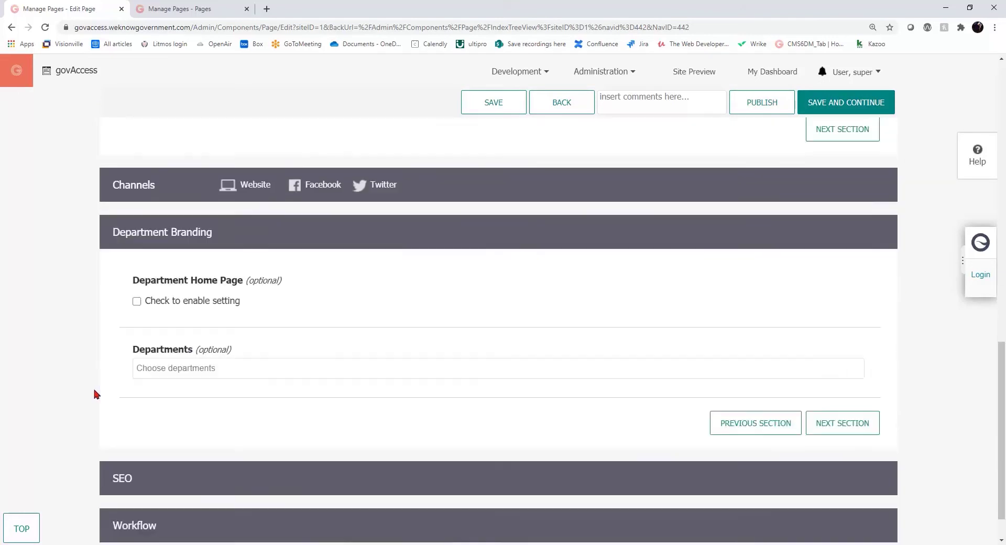
{"action": "left_click", "coordinate": [138, 299]}
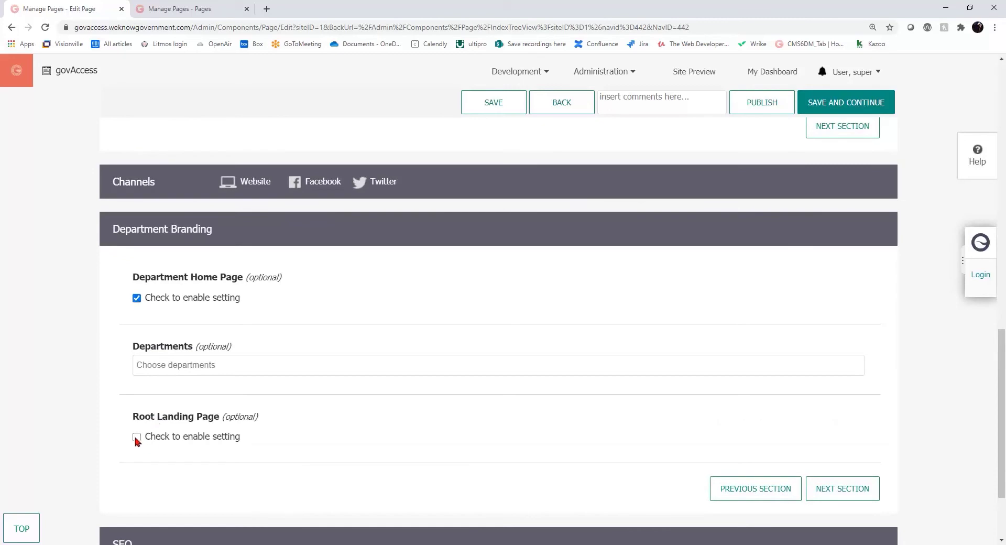
{"action": "left_click", "coordinate": [137, 437]}
Step: Review the Header and Footer, Site Logo, Department Home Page and Root Landing Page settings under Department Branding
{"action": "scroll", "coordinate": [120, 407], "scroll_direction": "down", "scroll_amount": 6}
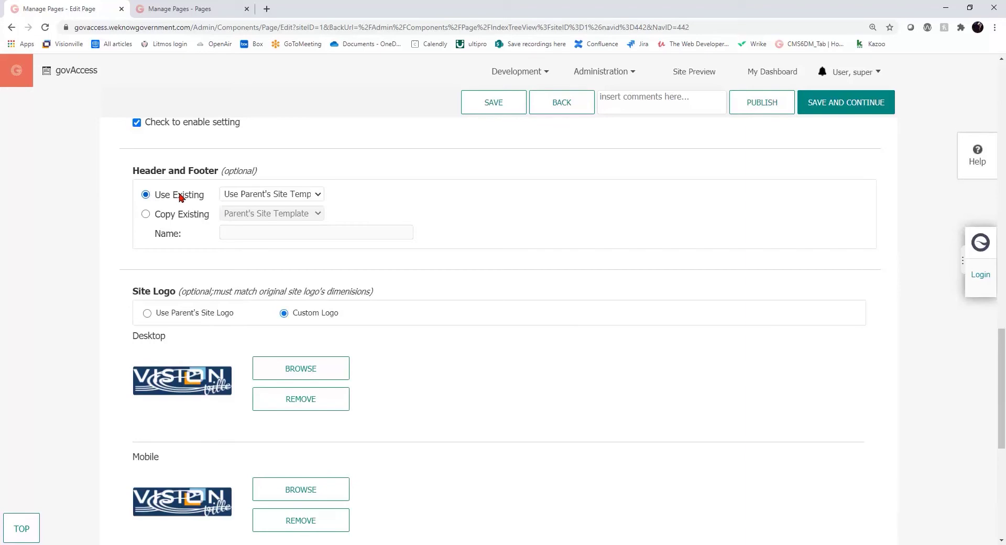
{"action": "left_click", "coordinate": [205, 380]}
{"action": "left_click_drag", "start_coordinate": [130, 176], "coordinate": [220, 177]}
{"action": "left_click_drag", "start_coordinate": [138, 299], "coordinate": [181, 294]}
{"action": "left_click", "coordinate": [400, 292]}
{"action": "scroll", "coordinate": [417, 288], "scroll_direction": "up", "scroll_amount": 6}
{"action": "left_click_drag", "start_coordinate": [244, 278], "coordinate": [131, 279]}
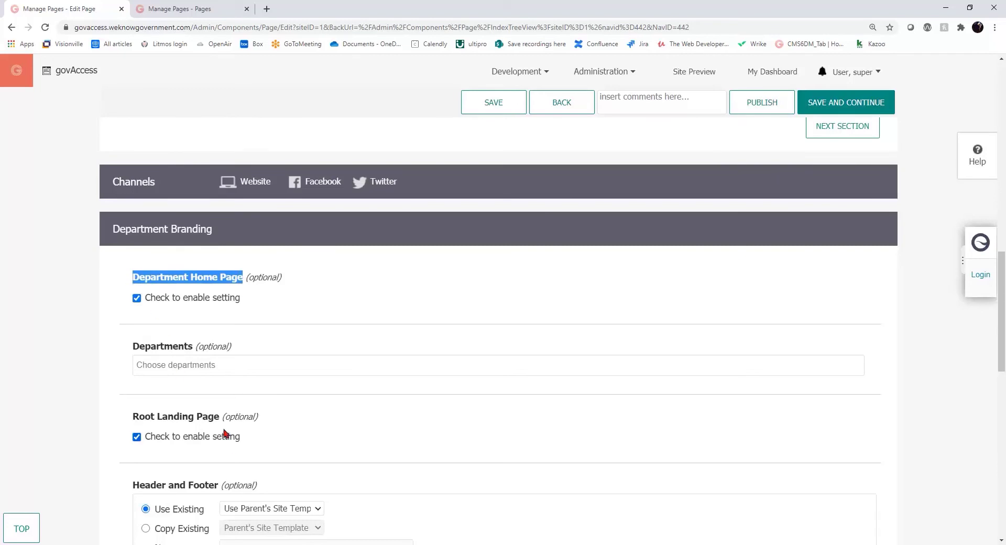
{"action": "left_click_drag", "start_coordinate": [219, 419], "coordinate": [130, 416]}
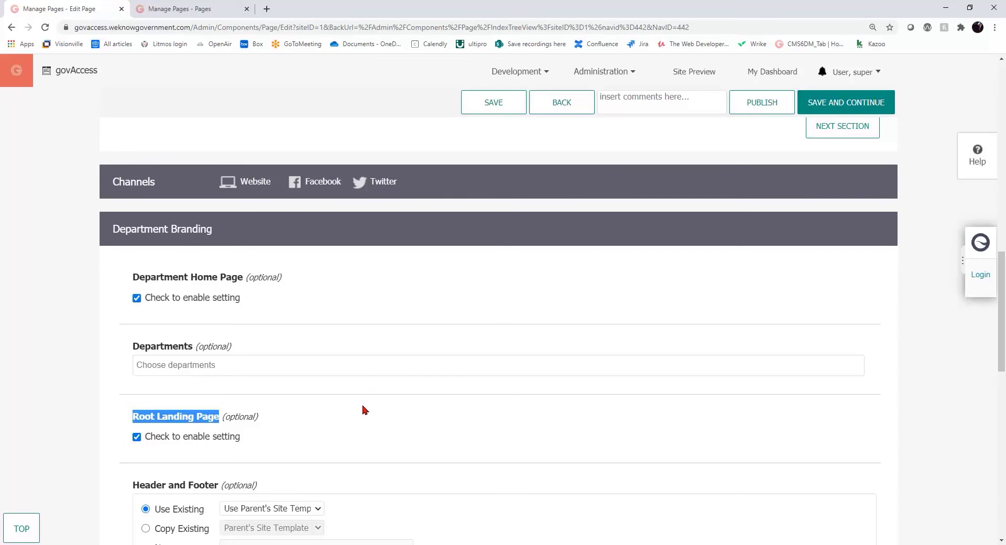
Step: Save the page settings, continue to the page design and check its main menu entries
{"action": "left_click", "coordinate": [839, 108]}
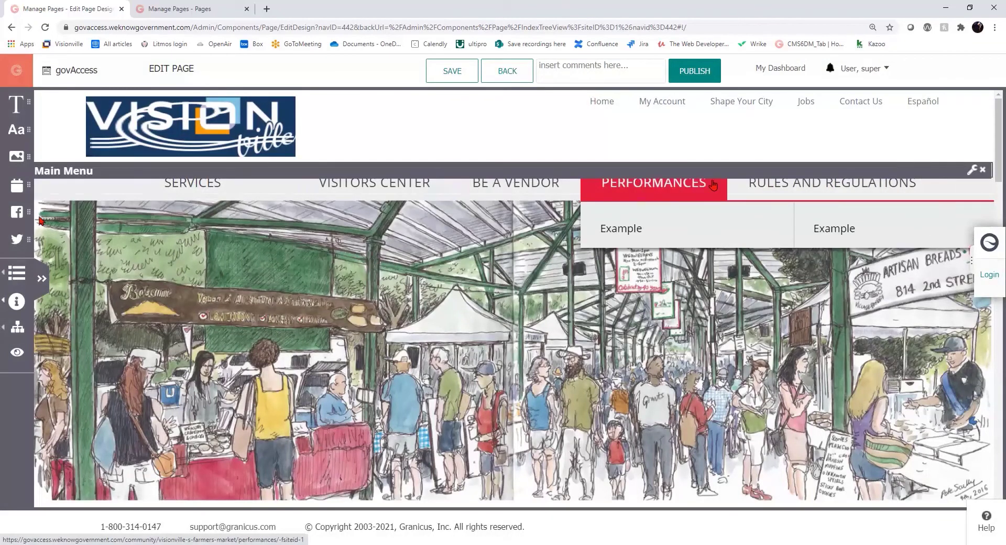
{"action": "mouse_move", "coordinate": [774, 184]}
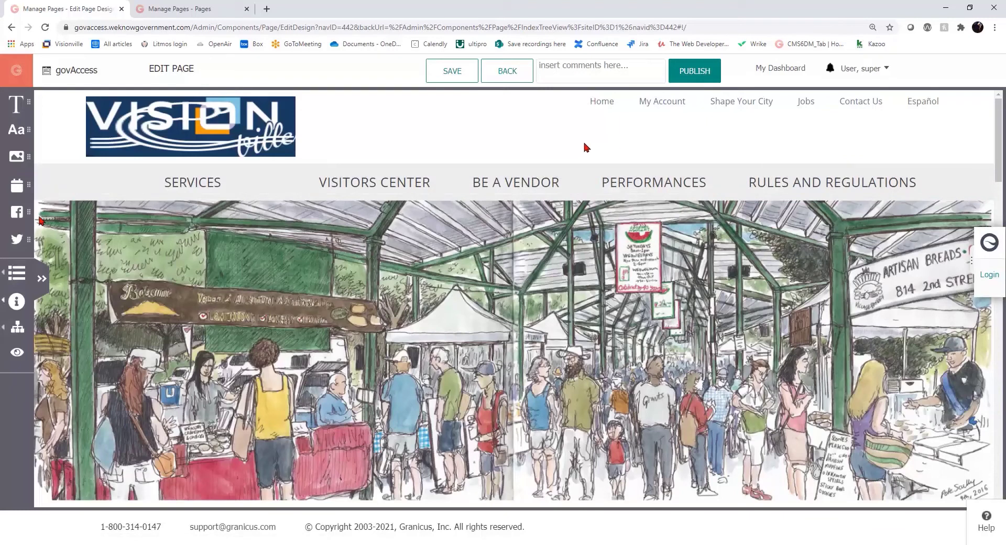
Step: Expand Visionville's Farmers Market and its Visitors Center subpages in the page tree to compare them with the main menu
{"action": "left_click", "coordinate": [220, 11]}
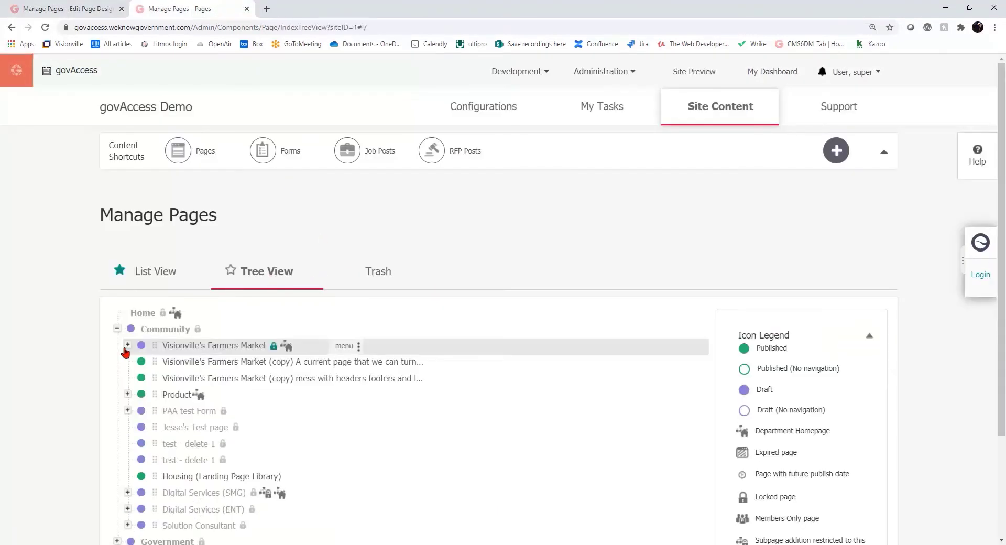
{"action": "left_click", "coordinate": [127, 345]}
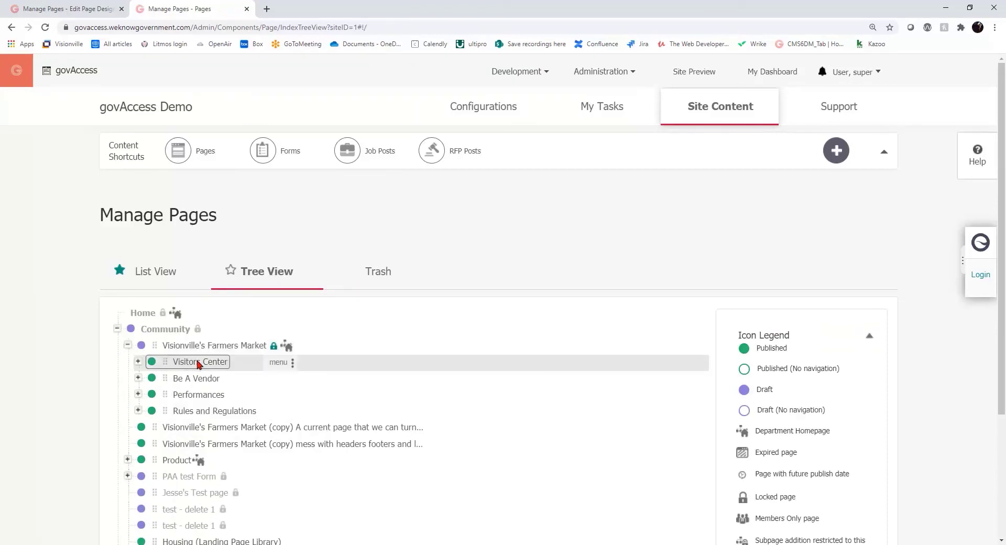
{"action": "key", "text": "ctrl"}
{"action": "key", "text": "ctrl"}
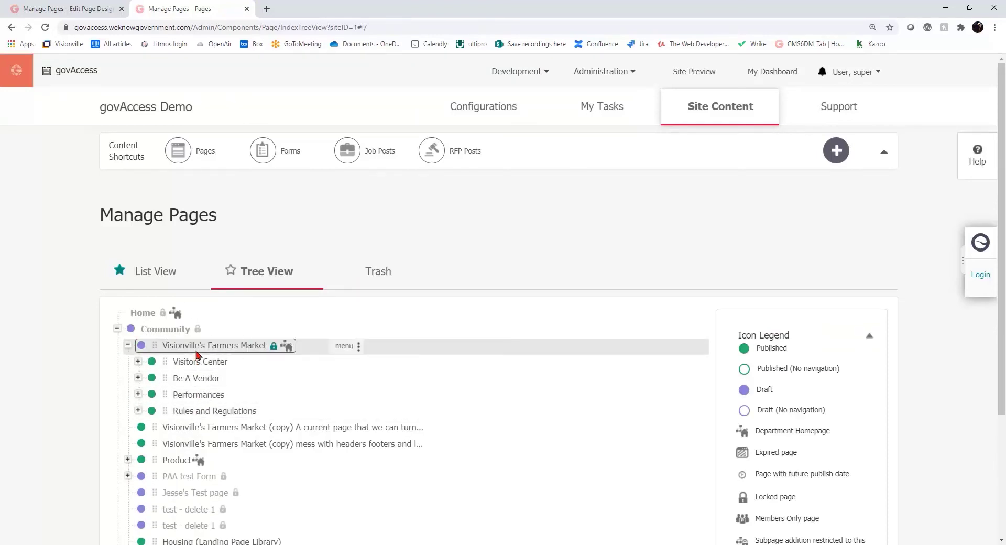
{"action": "left_click", "coordinate": [138, 361]}
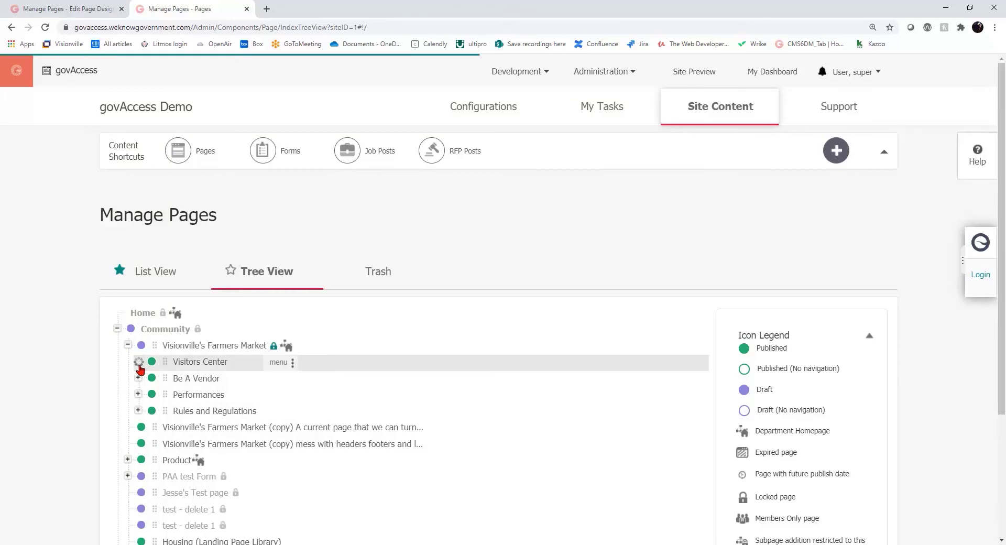
{"action": "left_click", "coordinate": [208, 378]}
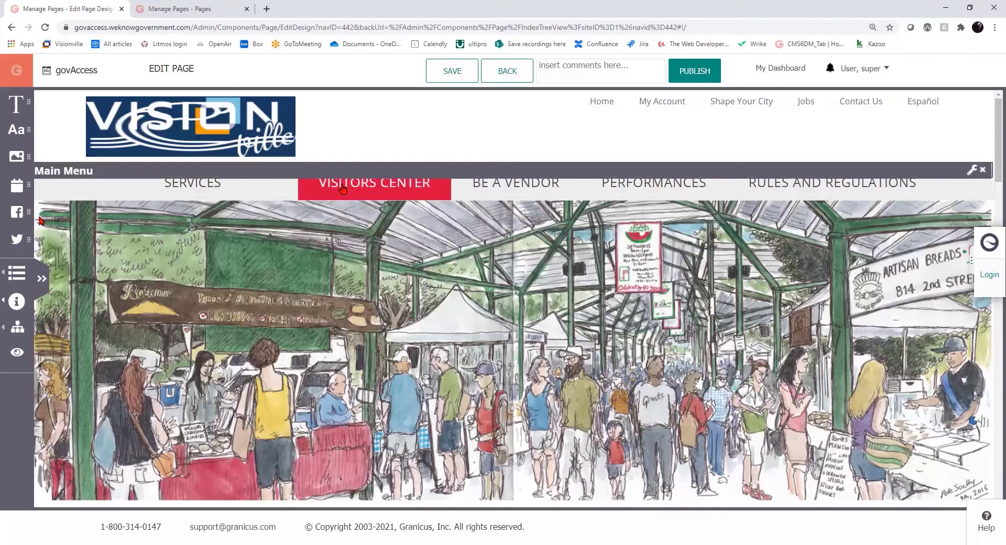
Step: Publish the Visionville's Farmers Market page and reopen it for editing from the page tree
{"action": "mouse_move", "coordinate": [339, 187]}
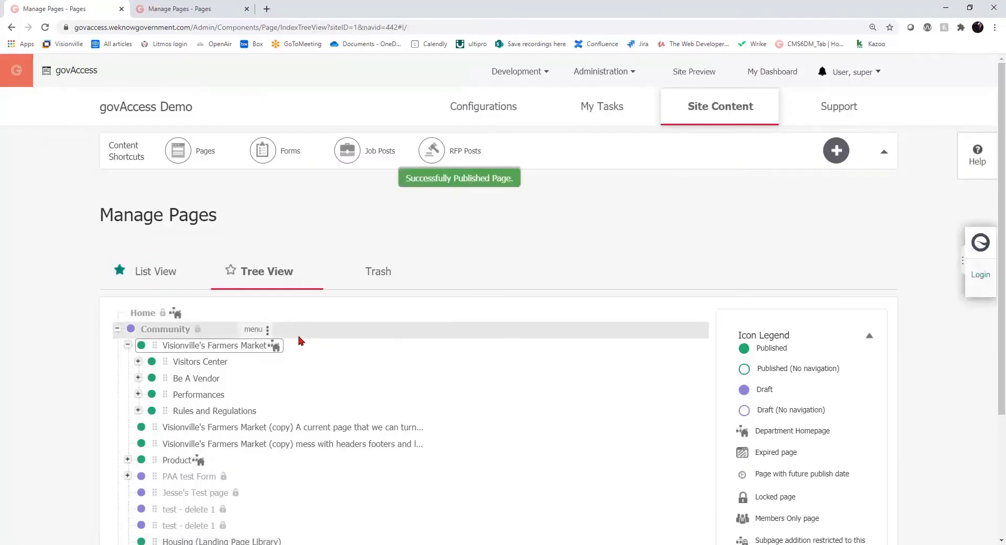
{"action": "left_click", "coordinate": [242, 350]}
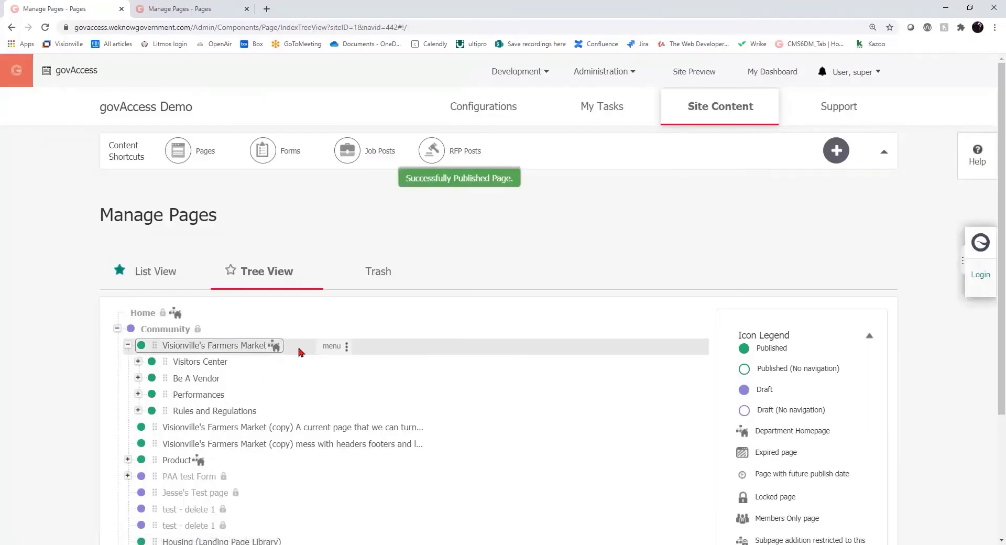
{"action": "left_click", "coordinate": [347, 348]}
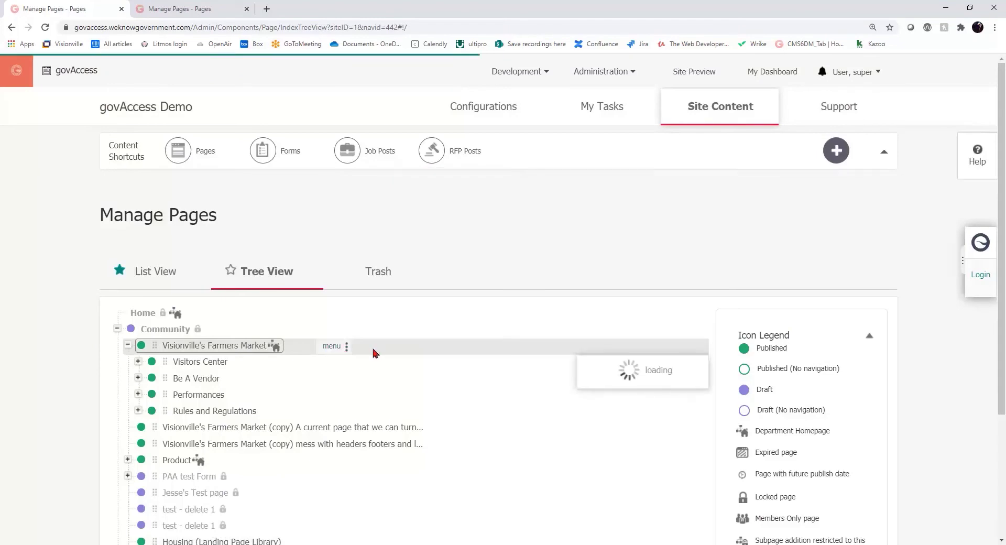
{"action": "left_click", "coordinate": [416, 329]}
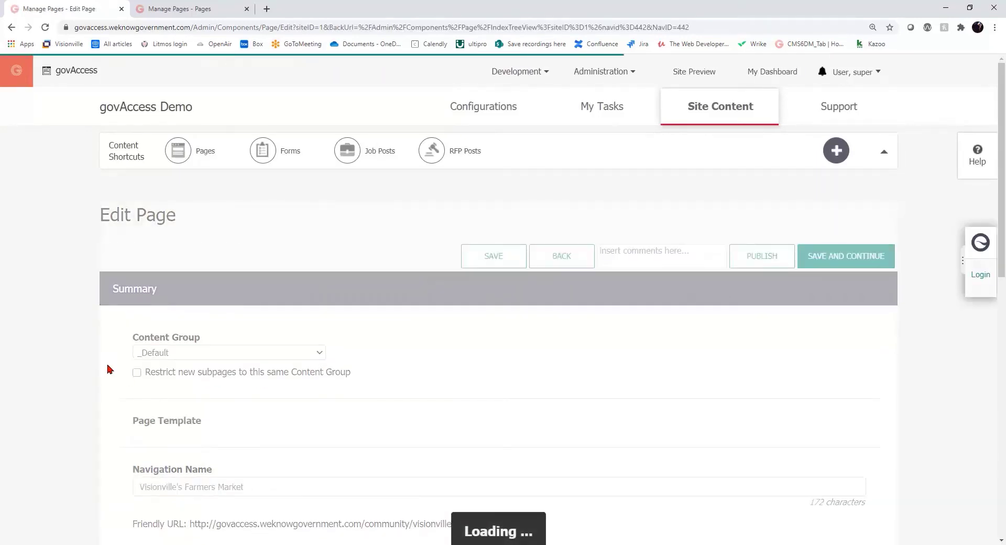
Step: Expand the Department Branding settings and review Department Home Page, Root Landing Page, Header and Footer, and Site Logo
{"action": "scroll", "coordinate": [107, 366], "scroll_direction": "down", "scroll_amount": 15}
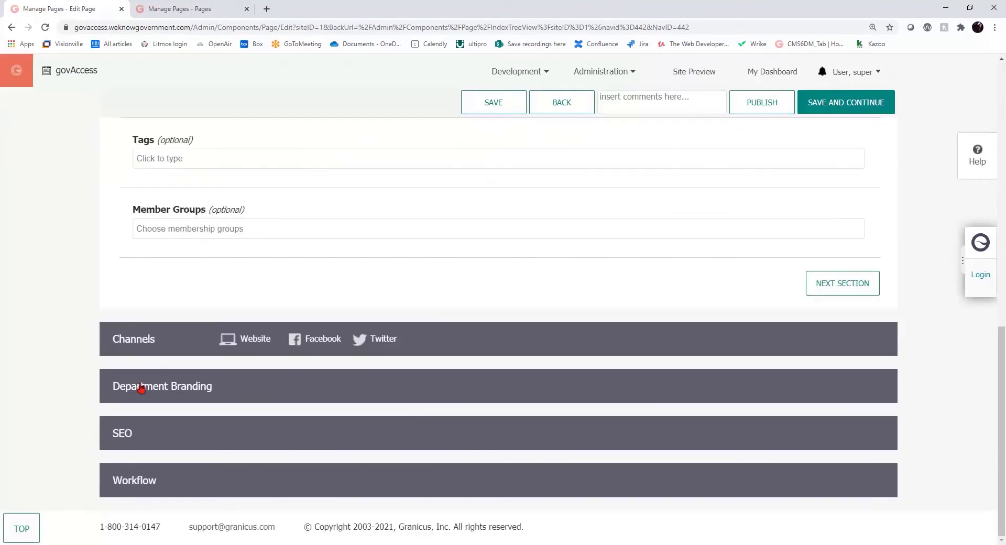
{"action": "left_click", "coordinate": [187, 393]}
{"action": "scroll", "coordinate": [157, 314], "scroll_direction": "down", "scroll_amount": 5}
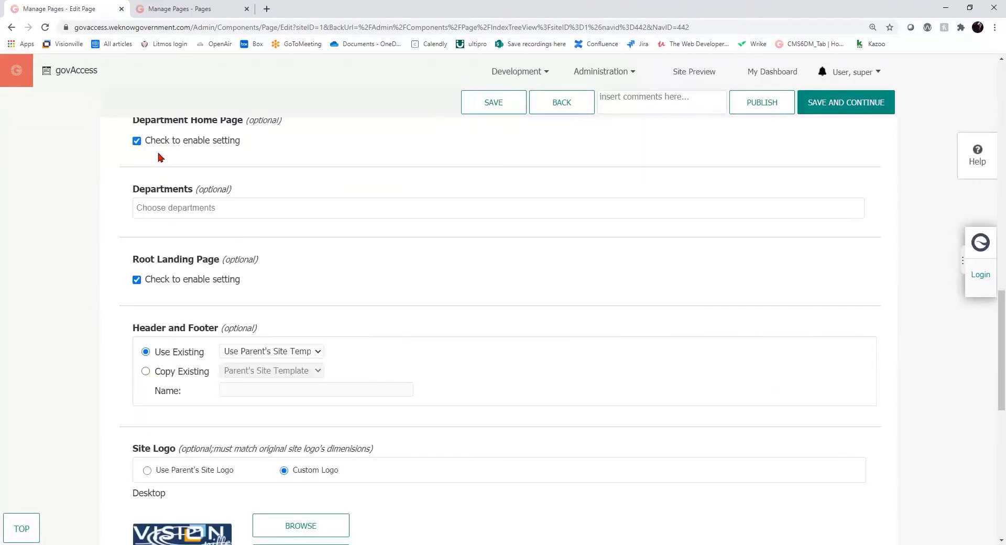
{"action": "scroll", "coordinate": [155, 160], "scroll_direction": "up", "scroll_amount": 3}
{"action": "left_click_drag", "start_coordinate": [244, 281], "coordinate": [133, 281]}
{"action": "key", "text": "ctrl+c"}
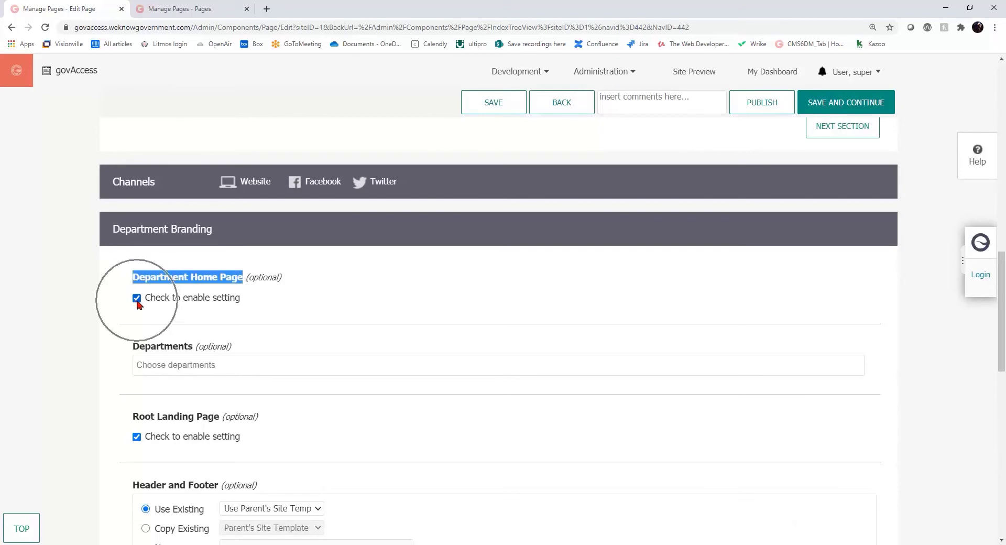
{"action": "key", "text": "ctrl"}
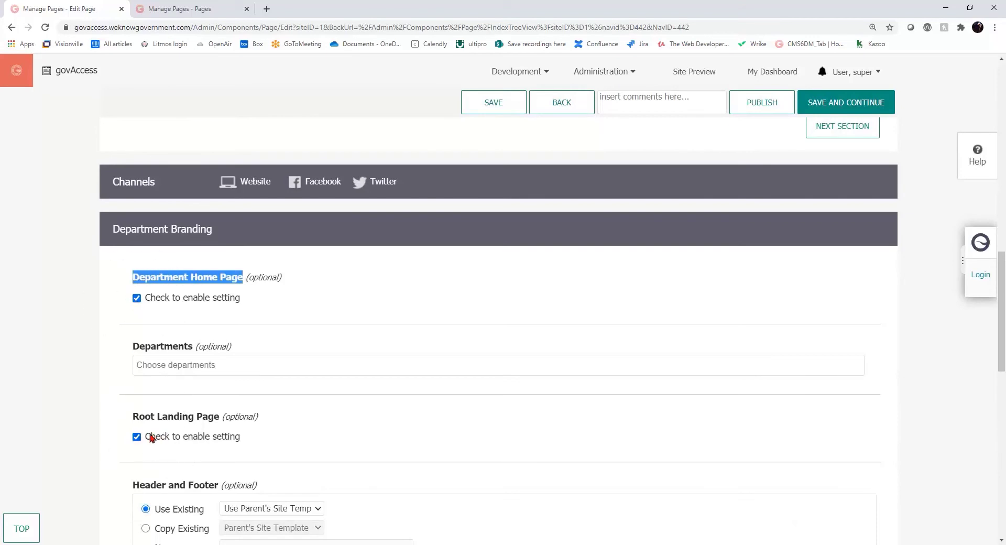
{"action": "scroll", "coordinate": [86, 401], "scroll_direction": "down", "scroll_amount": 3}
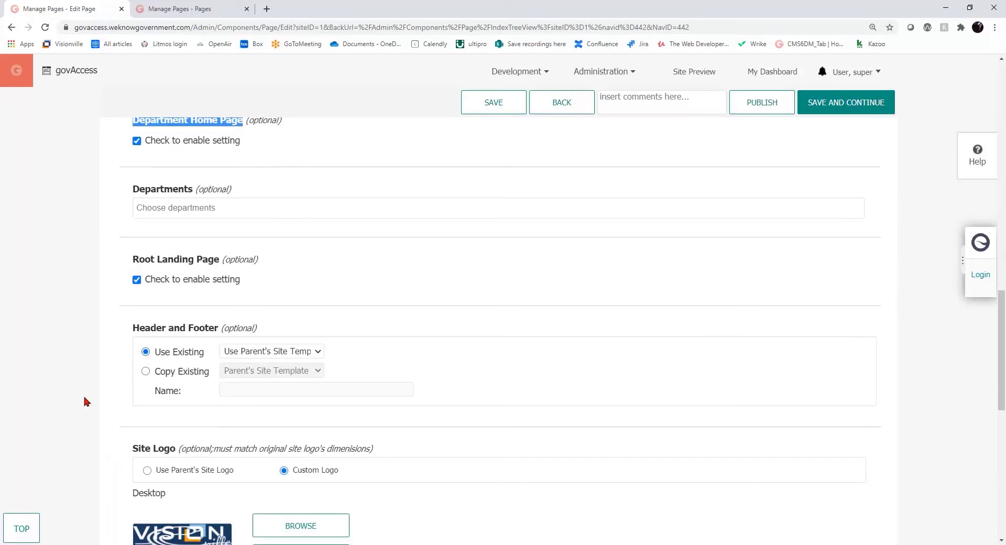
{"action": "left_click_drag", "start_coordinate": [219, 328], "coordinate": [132, 329]}
{"action": "left_click_drag", "start_coordinate": [178, 451], "coordinate": [131, 452]}
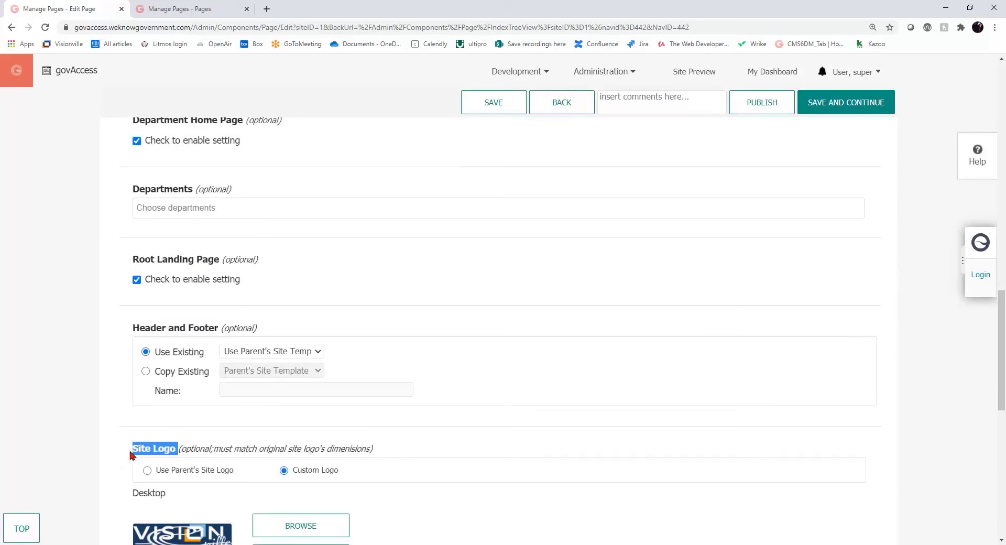
{"action": "left_click", "coordinate": [428, 443]}
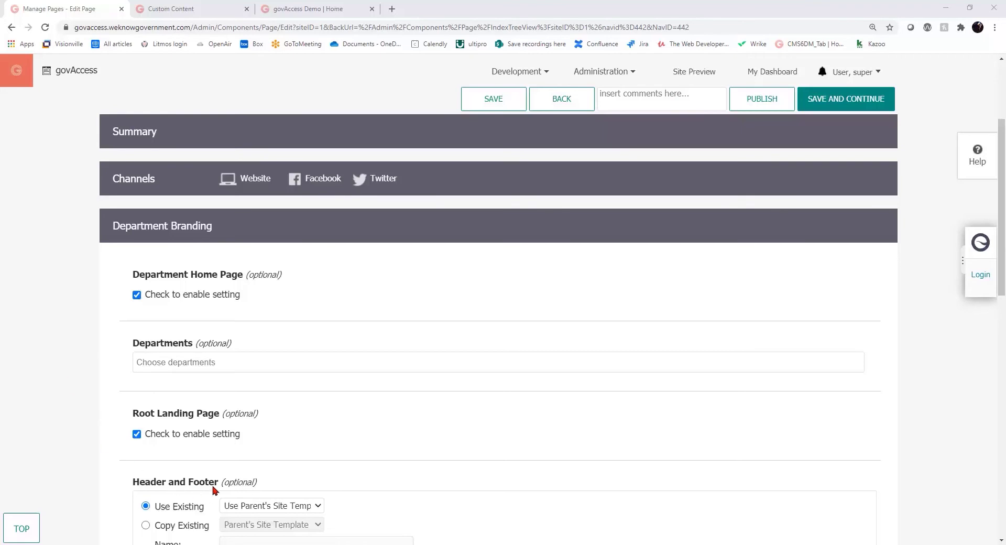
Step: Examine the existing site templates available for the page's Header and Footer setting
{"action": "left_click_drag", "start_coordinate": [217, 484], "coordinate": [130, 488]}
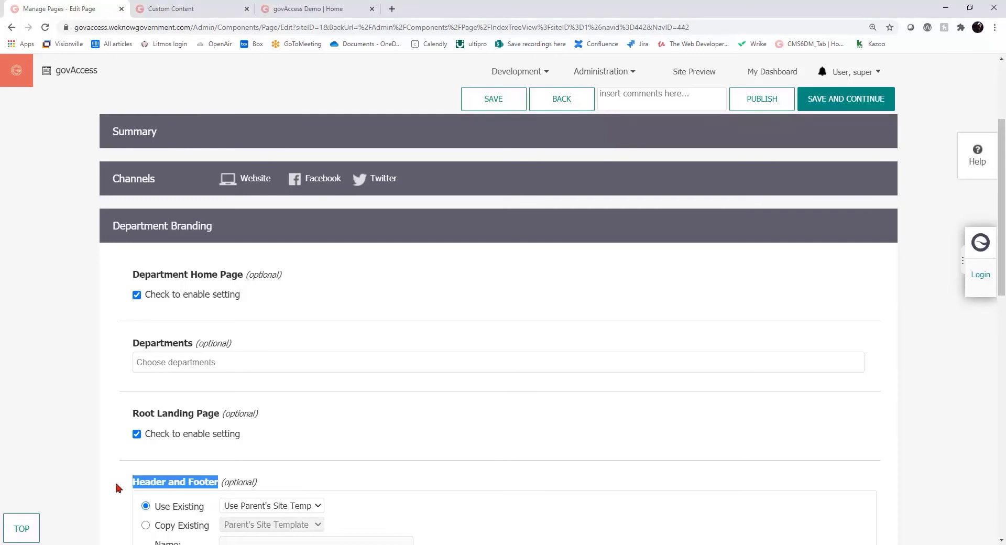
{"action": "left_click", "coordinate": [279, 511]}
{"action": "left_click", "coordinate": [274, 476]}
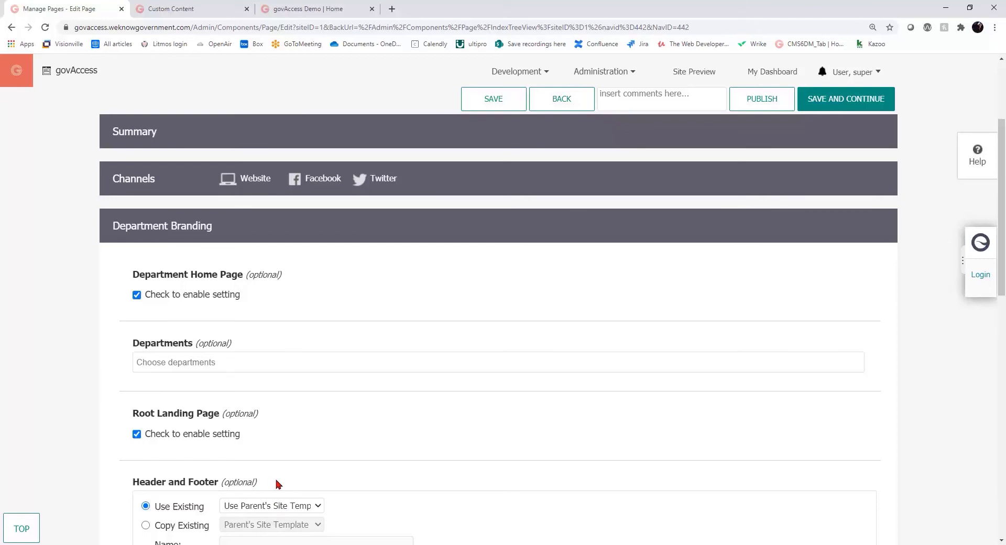
{"action": "scroll", "coordinate": [86, 459], "scroll_direction": "down", "scroll_amount": 3}
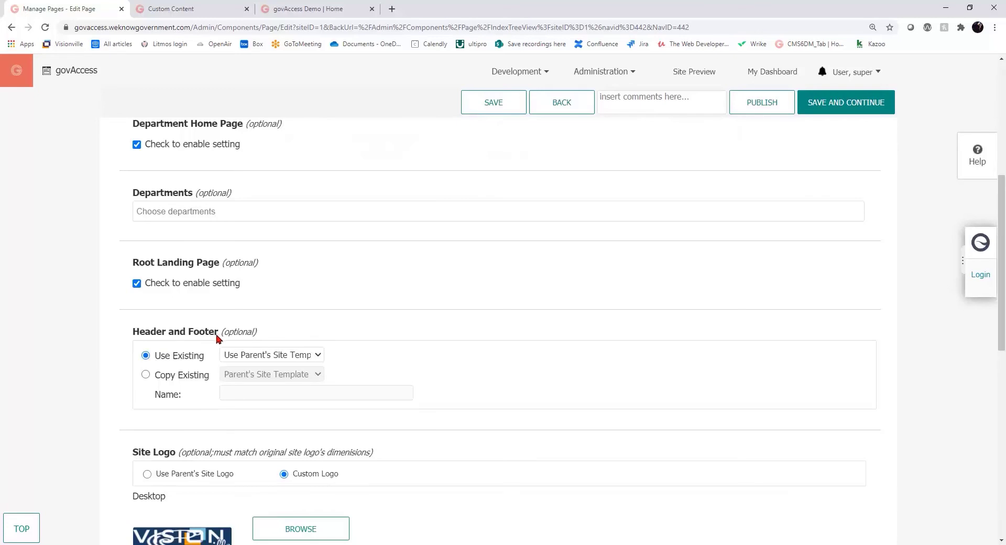
{"action": "left_click", "coordinate": [302, 357]}
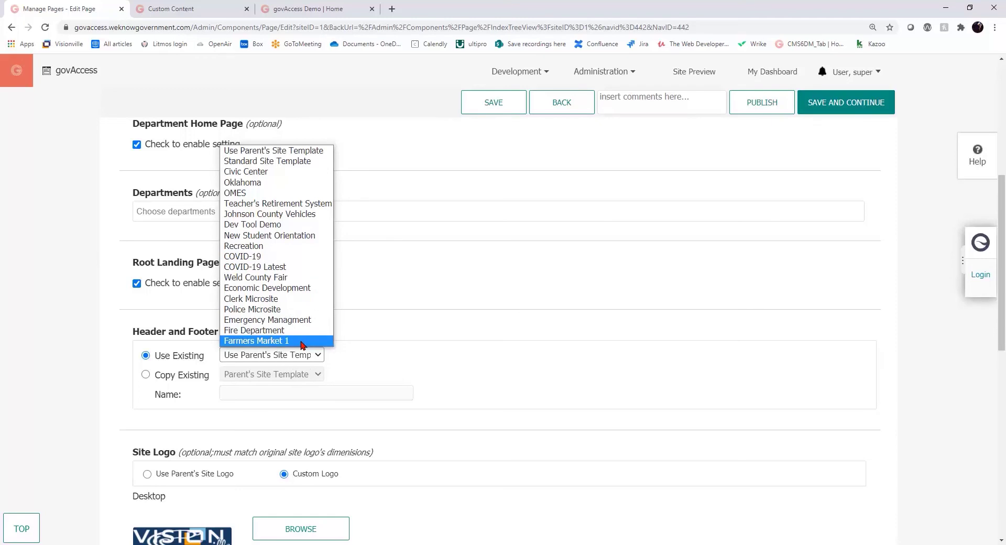
{"action": "left_click", "coordinate": [487, 332]}
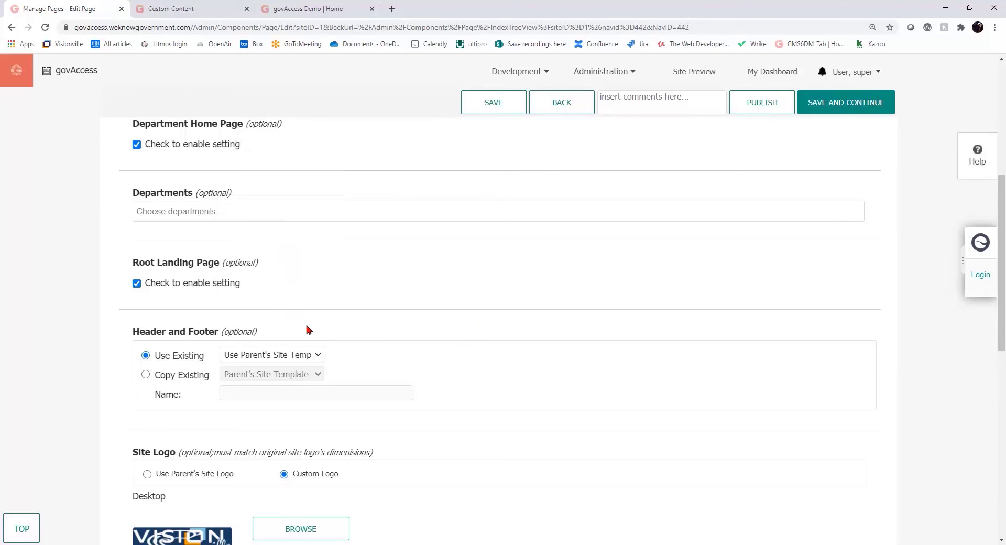
Step: Set the header and footer to copy the Parent's Site Template under the name Farmers Market 2, save and continue to the page design
{"action": "key", "text": "ctrl"}
{"action": "left_click", "coordinate": [145, 375]}
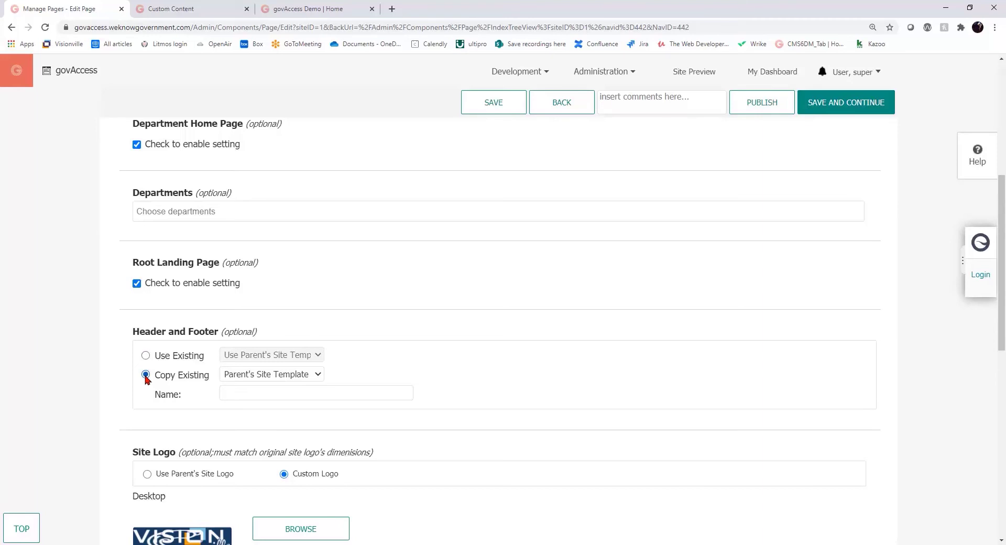
{"action": "left_click", "coordinate": [250, 394]}
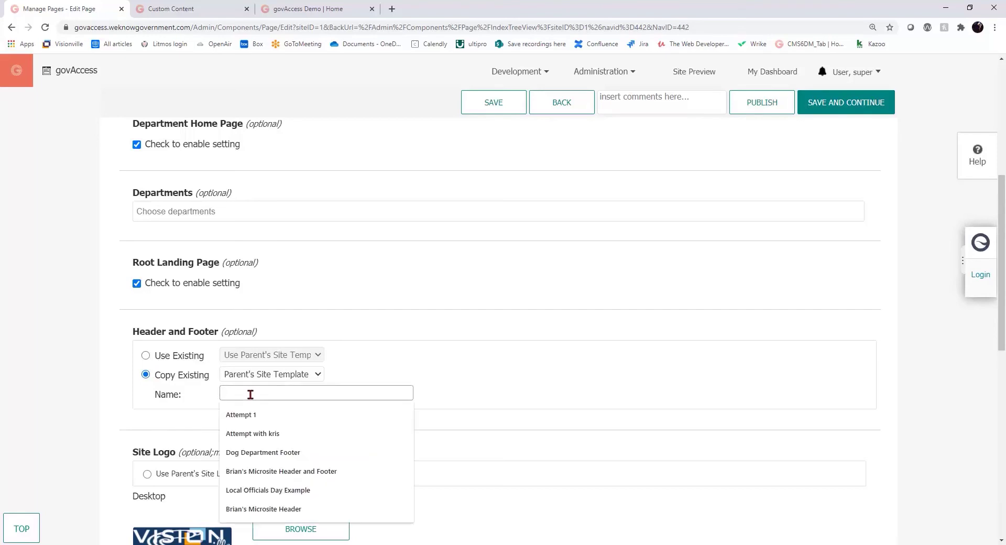
{"action": "type", "text": "Far"}
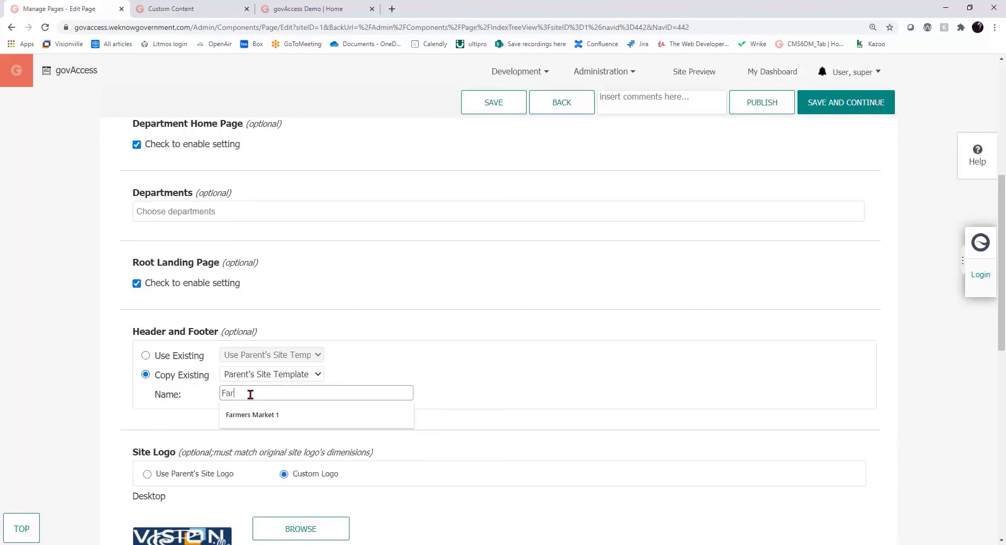
{"action": "type", "text": "mer Market 2"}
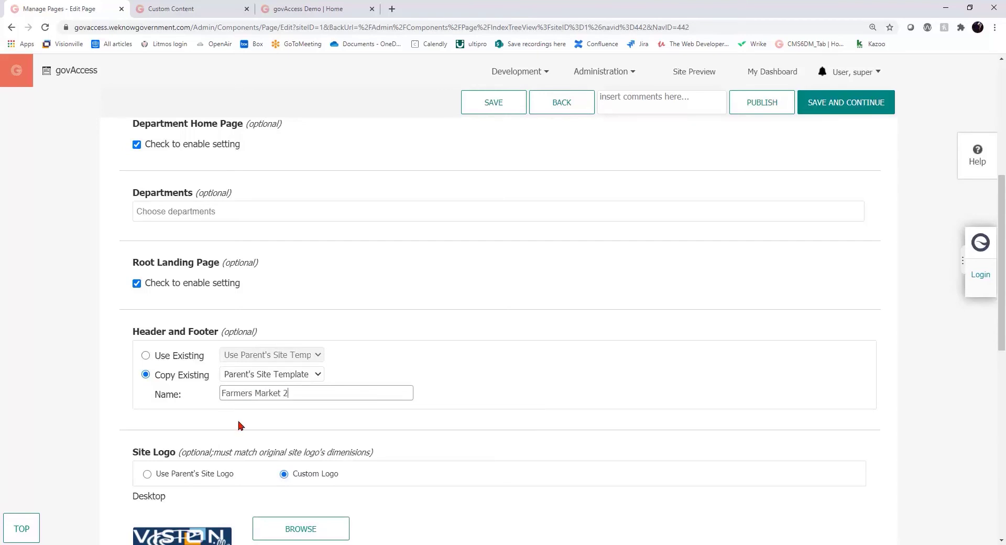
{"action": "left_click_drag", "start_coordinate": [181, 452], "coordinate": [134, 454]}
{"action": "left_click", "coordinate": [411, 450]}
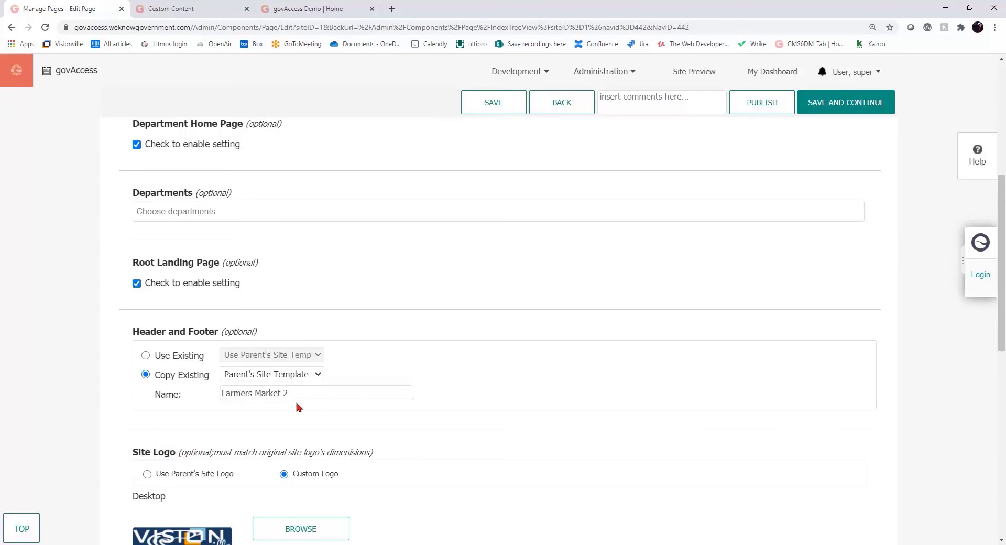
{"action": "left_click", "coordinate": [860, 102]}
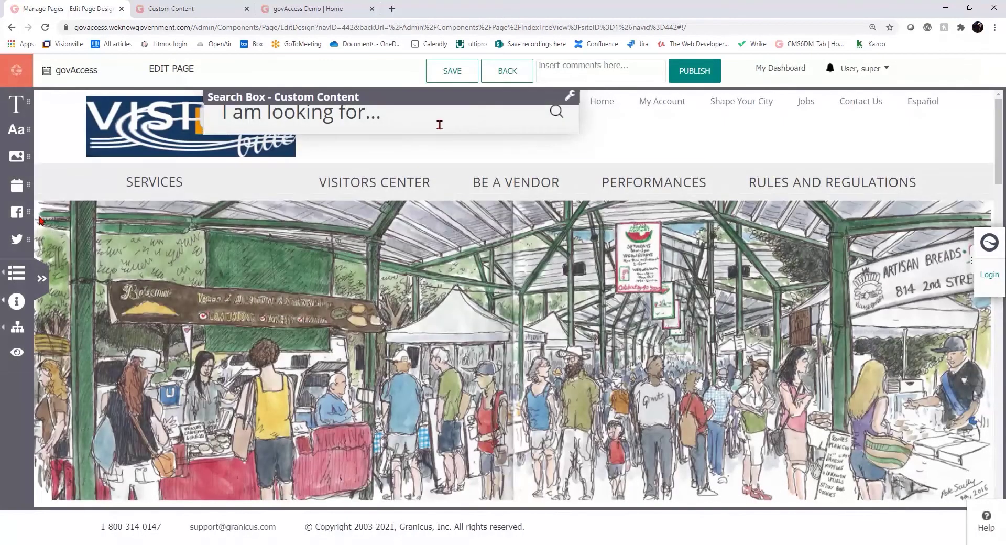
Step: Examine the header and footer widgets in the page design, including the search box, top nav, address, phone and social icons
{"action": "left_click", "coordinate": [439, 127]}
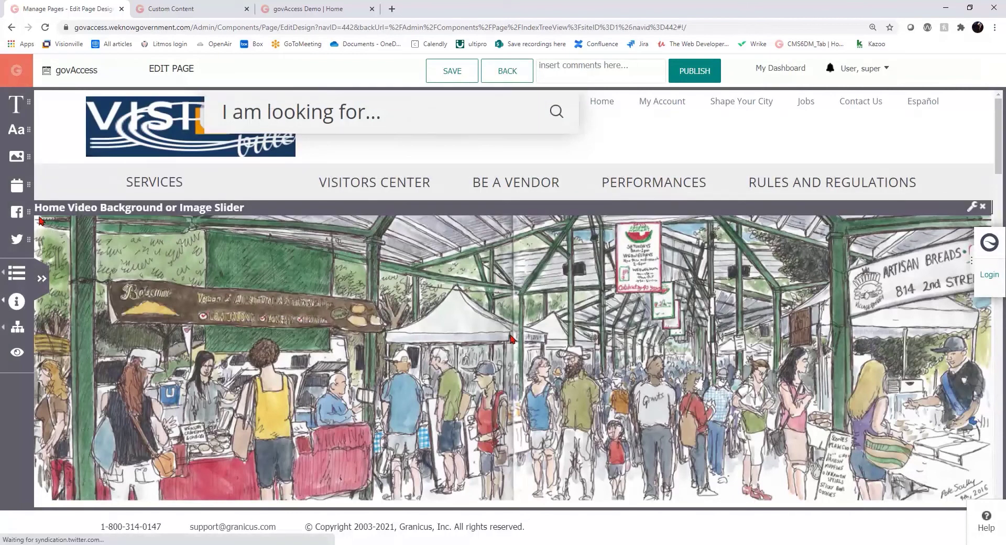
{"action": "key", "text": "ctrl"}
{"action": "key", "text": "ctrl"}
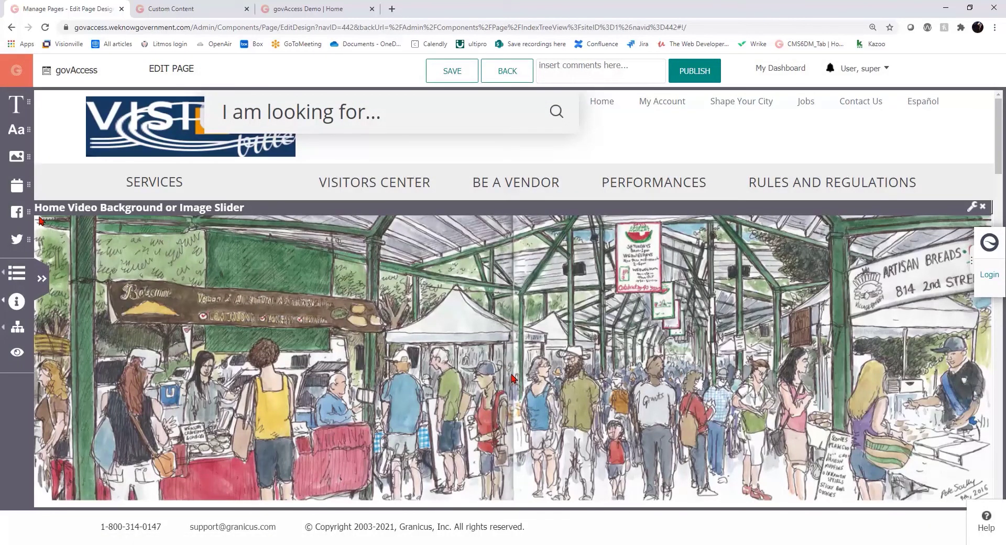
{"action": "left_click", "coordinate": [444, 120]}
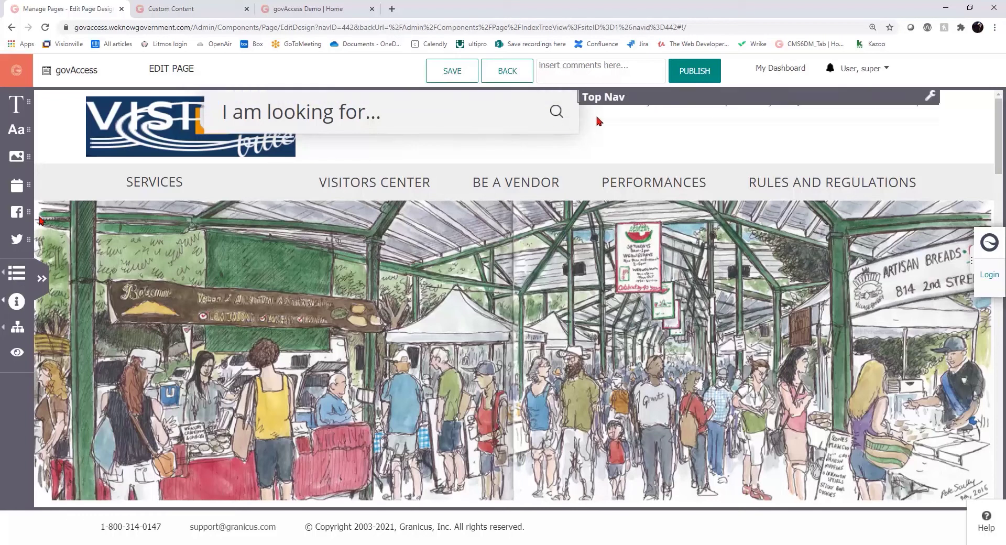
{"action": "key", "text": "ctrl"}
{"action": "key", "text": "ctrl"}
{"action": "key", "text": "ctrl"}
{"action": "scroll", "coordinate": [212, 304], "scroll_direction": "down", "scroll_amount": 10}
{"action": "scroll", "coordinate": [212, 304], "scroll_direction": "down", "scroll_amount": 15}
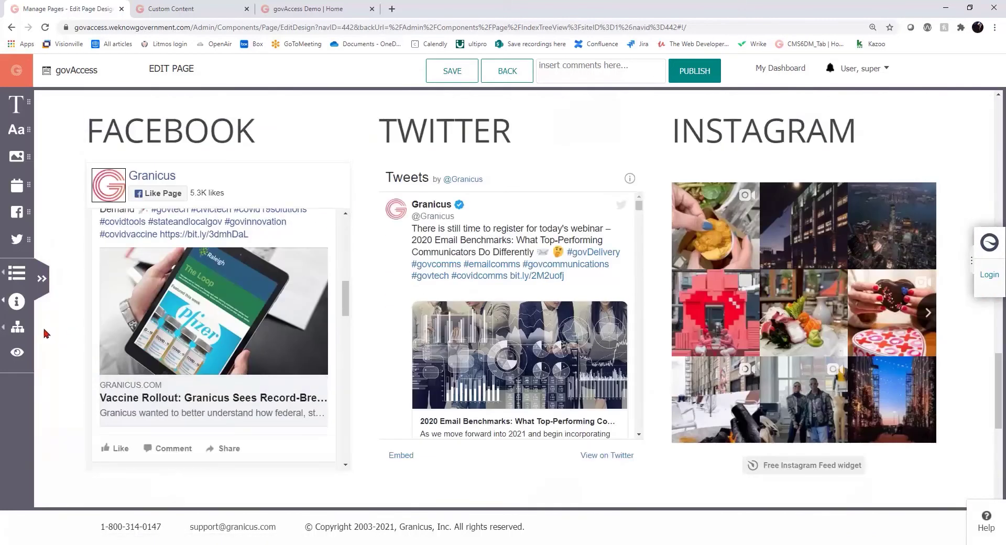
{"action": "scroll", "coordinate": [302, 244], "scroll_direction": "up", "scroll_amount": 3}
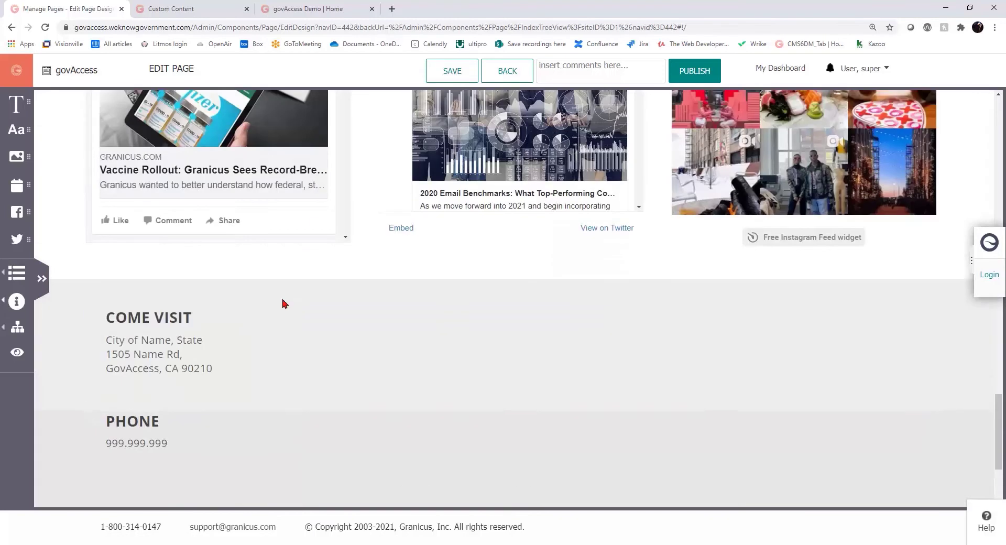
{"action": "left_click", "coordinate": [286, 331]}
{"action": "left_click", "coordinate": [295, 452]}
{"action": "scroll", "coordinate": [295, 454], "scroll_direction": "down", "scroll_amount": 3}
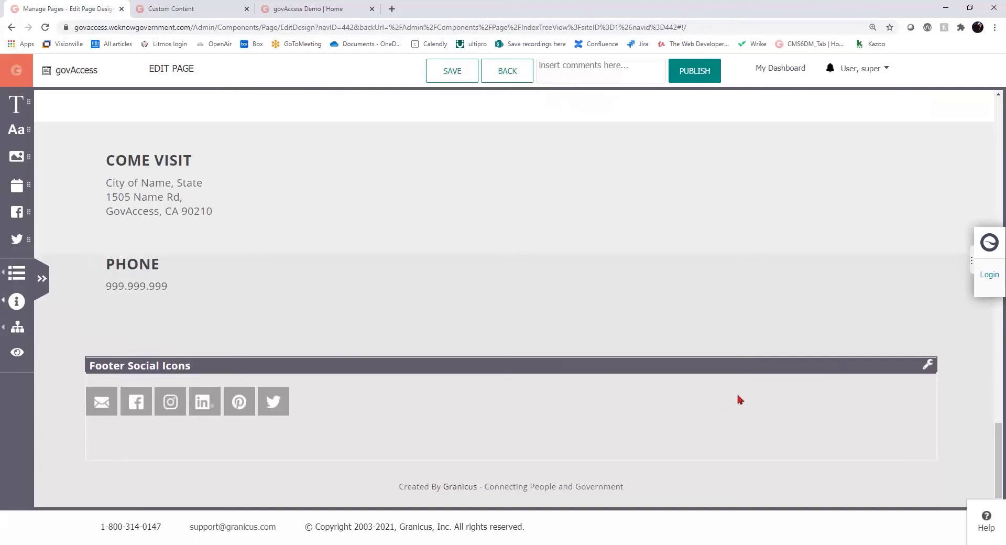
Step: Open the Footer Social Icons widget's settings and look through the custom content available for it
{"action": "left_click", "coordinate": [928, 366]}
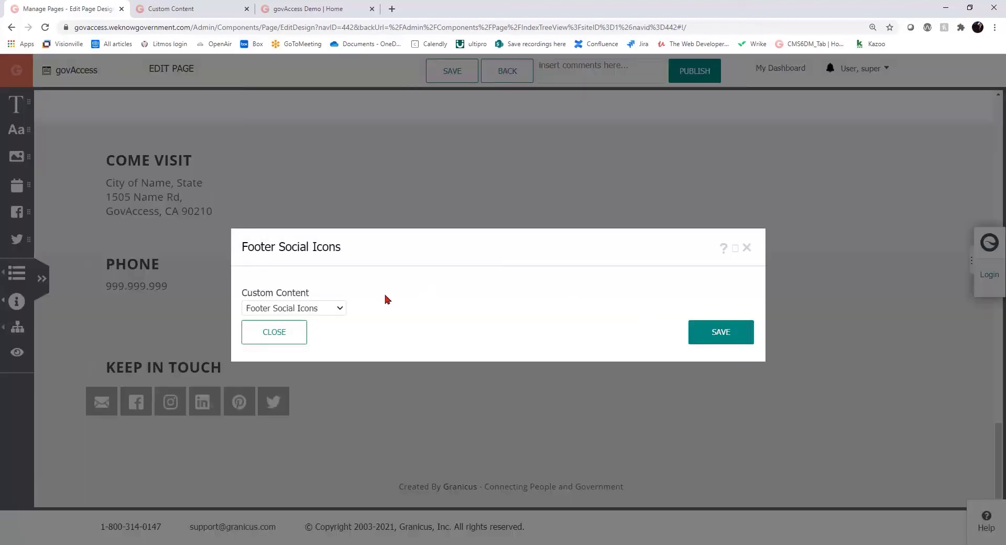
{"action": "left_click", "coordinate": [340, 309]}
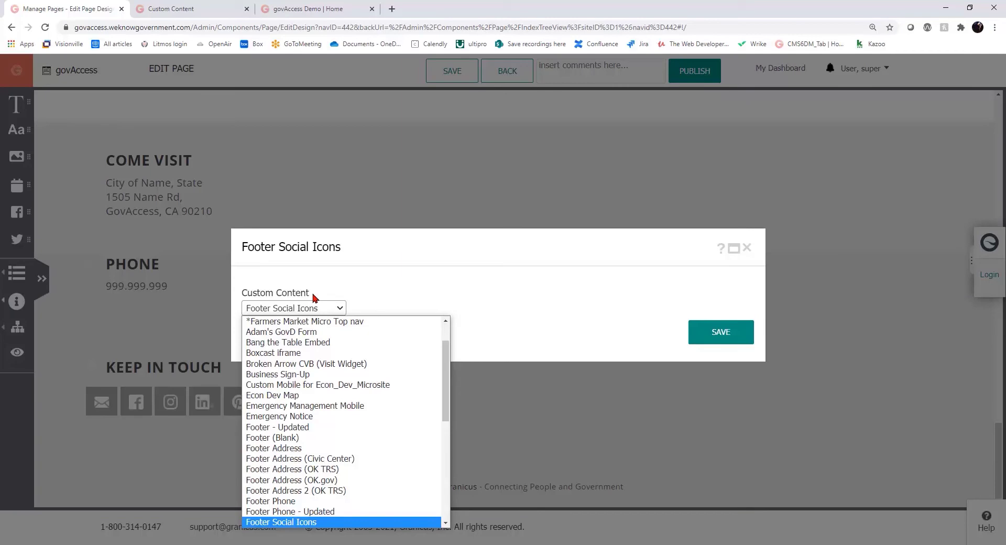
{"action": "scroll", "coordinate": [370, 341], "scroll_direction": "up", "scroll_amount": 1}
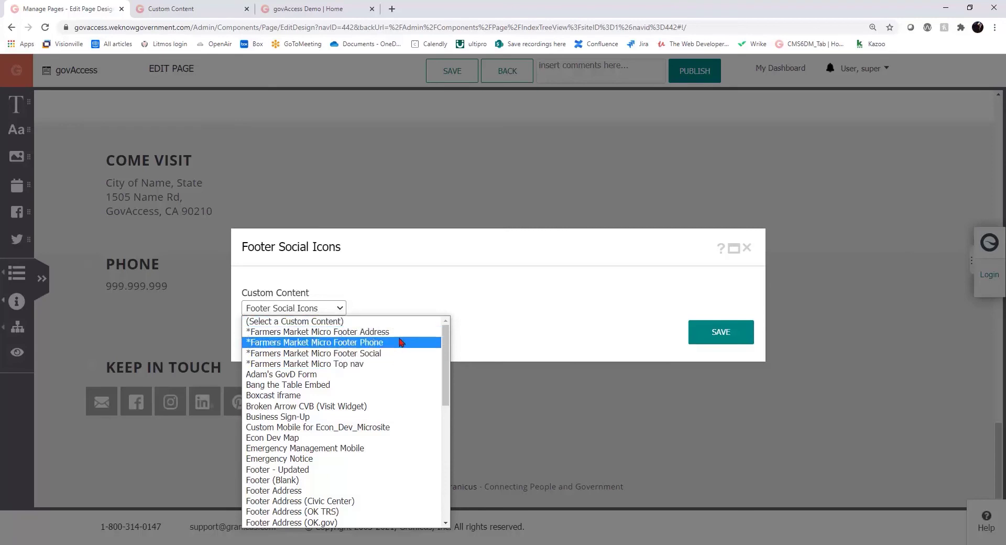
{"action": "left_click", "coordinate": [478, 336]}
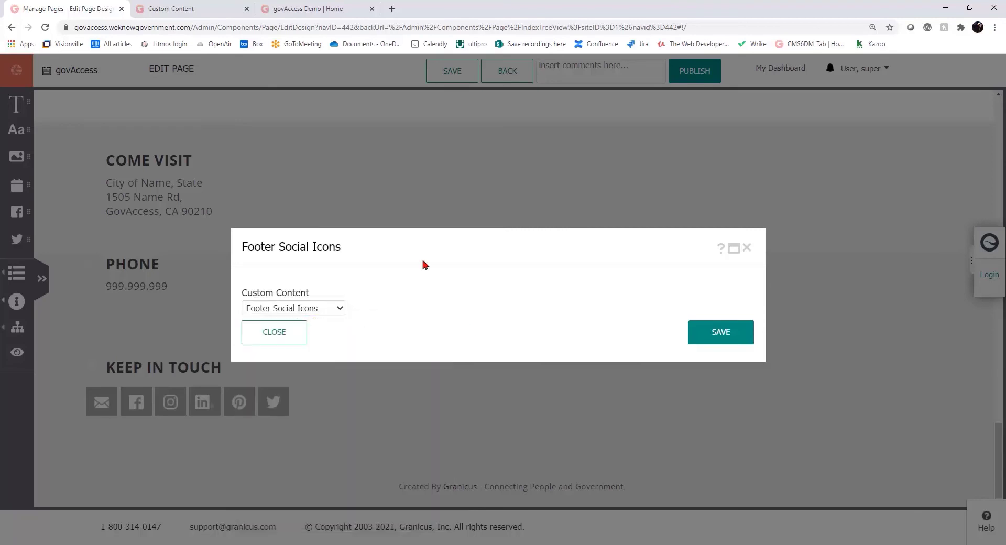
Step: Switch to the Custom Content list and compare the types of the Farmers Market Micro footer and top nav entries
{"action": "left_click", "coordinate": [192, 15]}
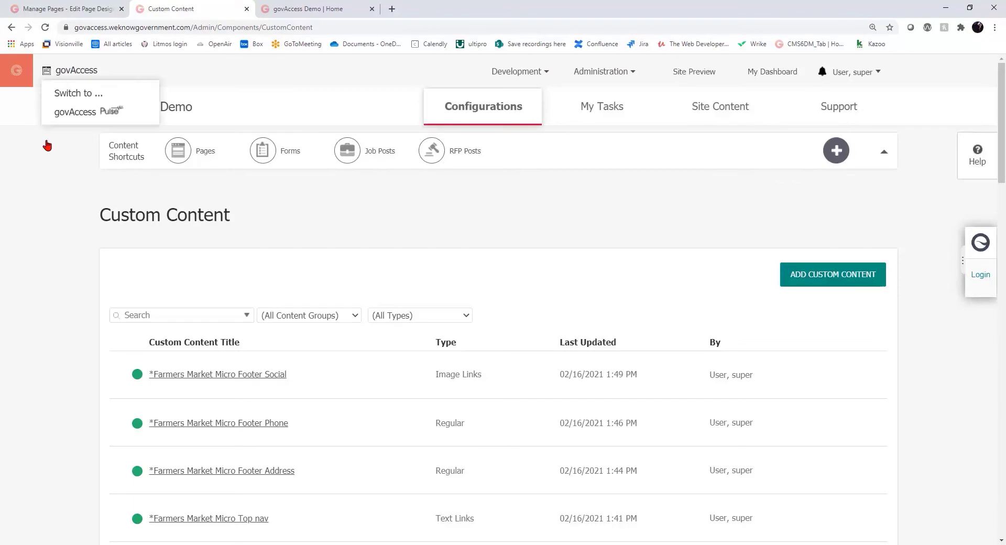
{"action": "scroll", "coordinate": [19, 312], "scroll_direction": "down", "scroll_amount": 4}
{"action": "scroll", "coordinate": [29, 307], "scroll_direction": "up", "scroll_amount": 4}
{"action": "mouse_move", "coordinate": [517, 114]}
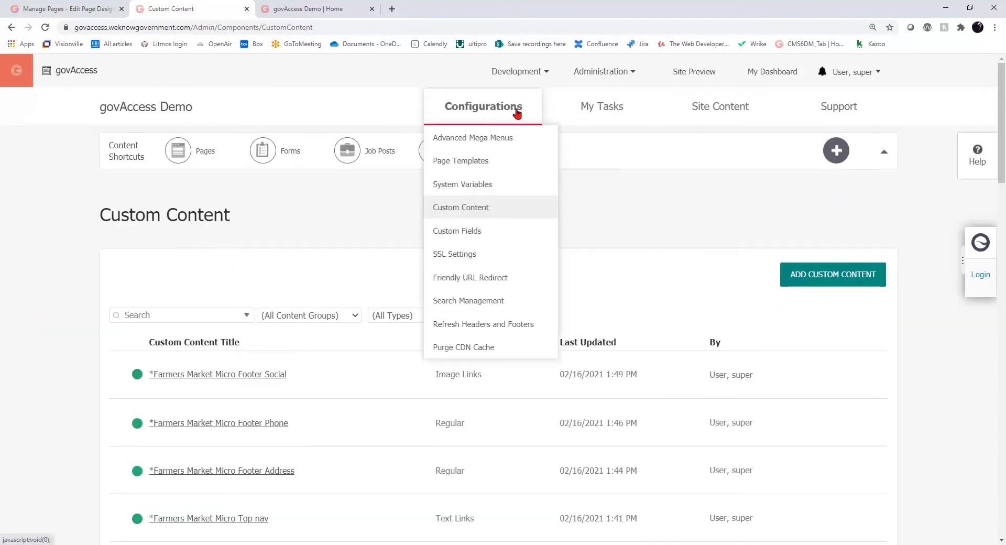
{"action": "left_click", "coordinate": [526, 218]}
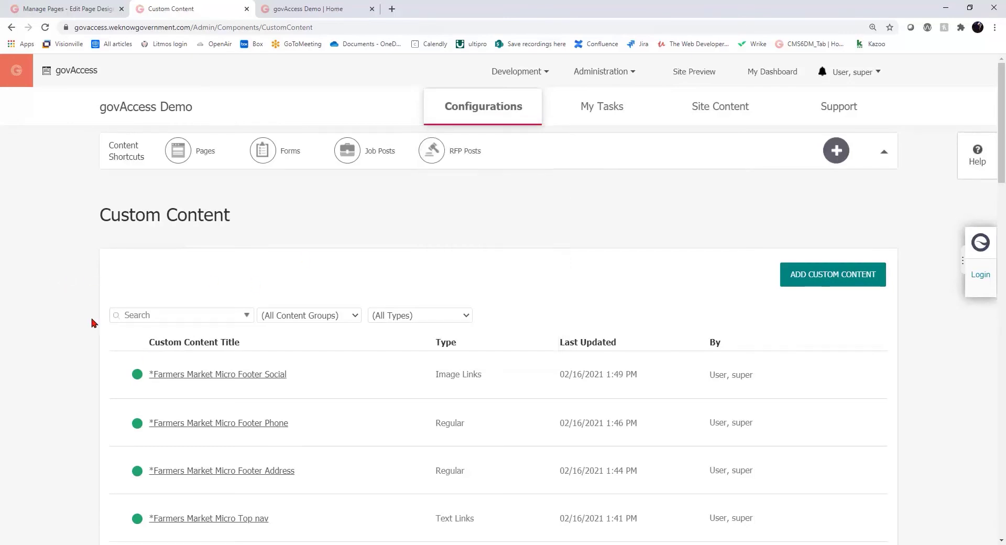
{"action": "left_click_drag", "start_coordinate": [311, 375], "coordinate": [151, 374]}
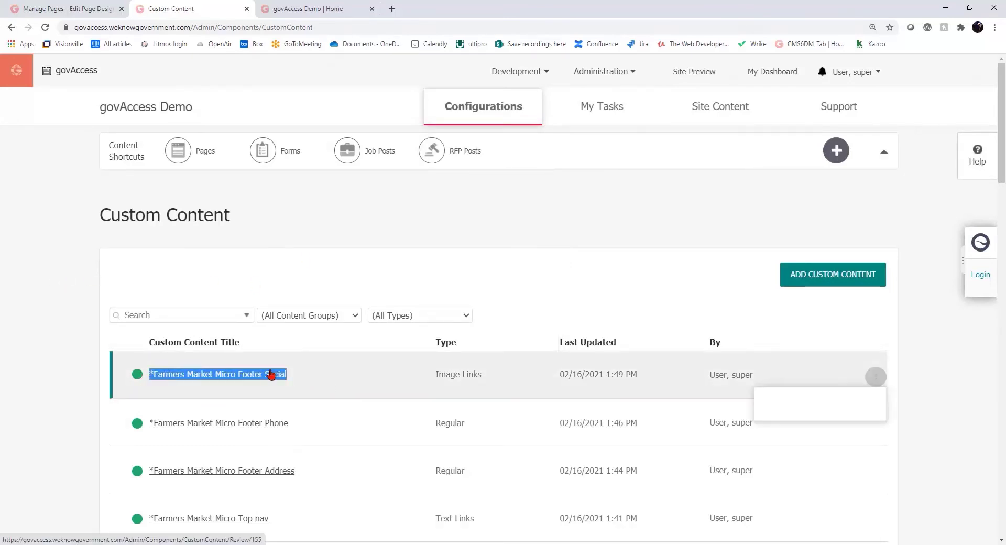
{"action": "left_click_drag", "start_coordinate": [485, 383], "coordinate": [423, 384]}
{"action": "left_click", "coordinate": [351, 385]}
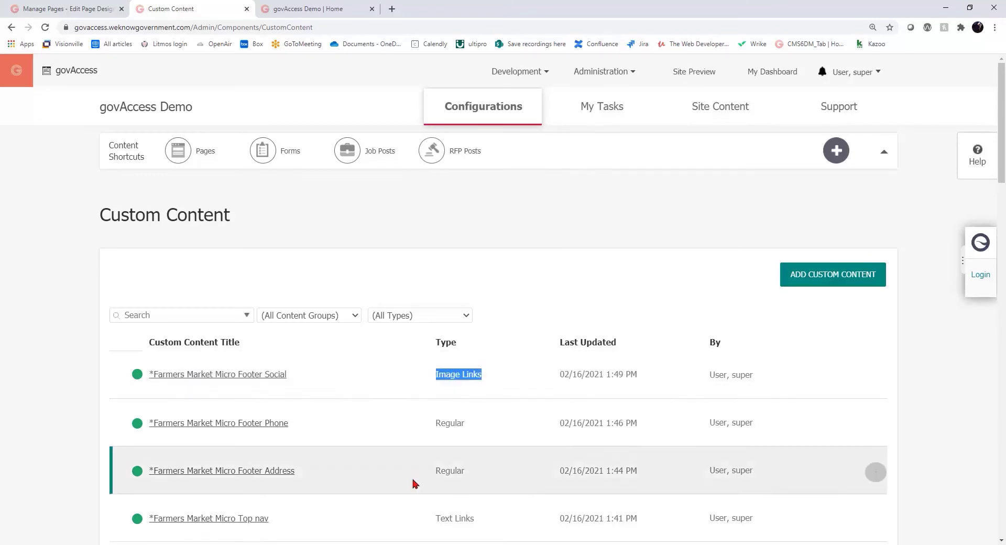
{"action": "left_click_drag", "start_coordinate": [480, 524], "coordinate": [422, 519]}
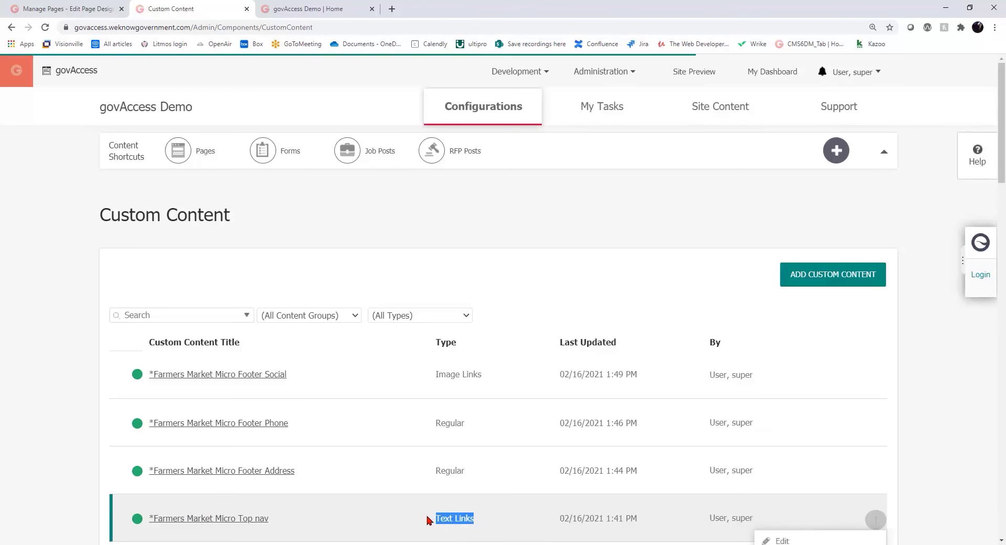
{"action": "left_click", "coordinate": [461, 231]}
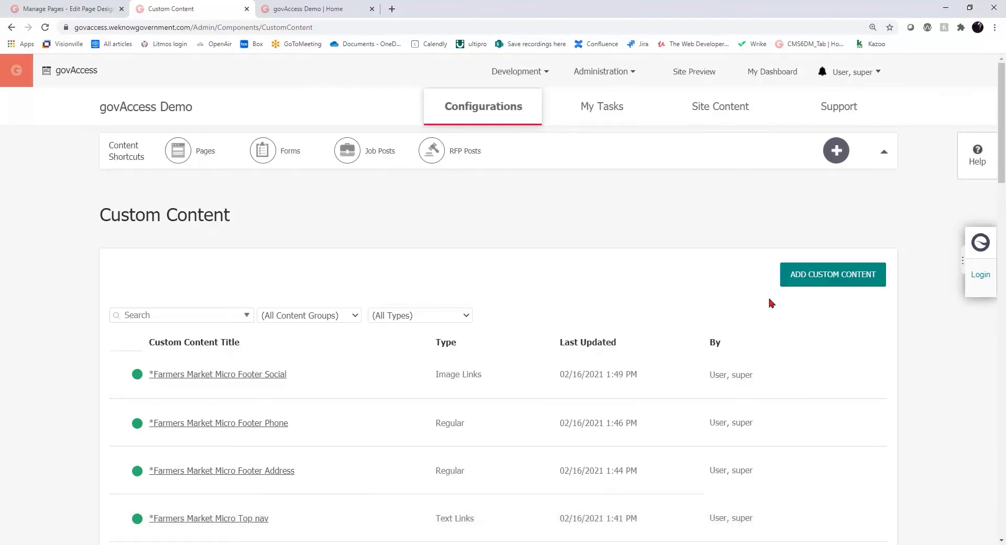
Step: Return to the page design, set the Footer Social Icons widget's custom content to *Farmers Market Micro Footer Social and save it
{"action": "left_click", "coordinate": [830, 286]}
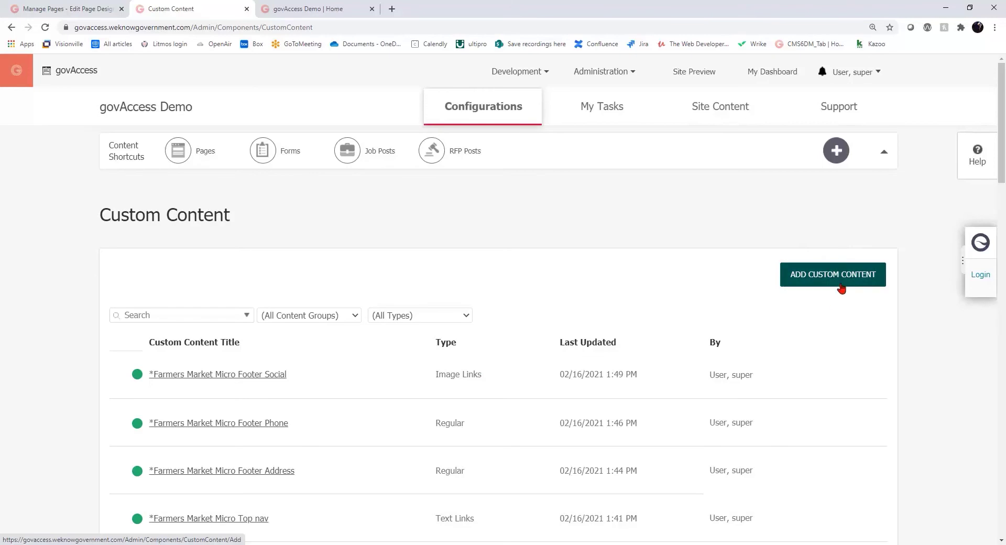
{"action": "mouse_move", "coordinate": [535, 119]}
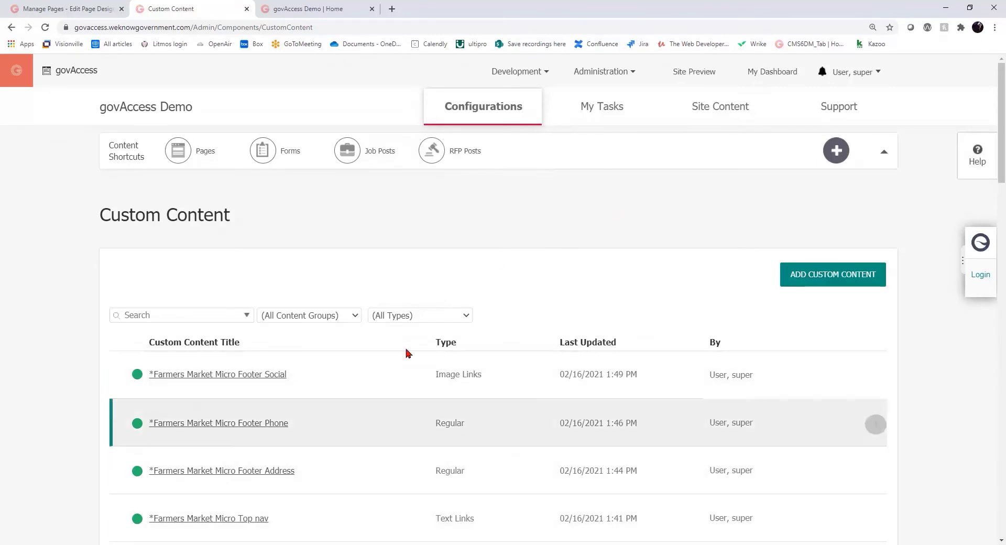
{"action": "left_click", "coordinate": [73, 10]}
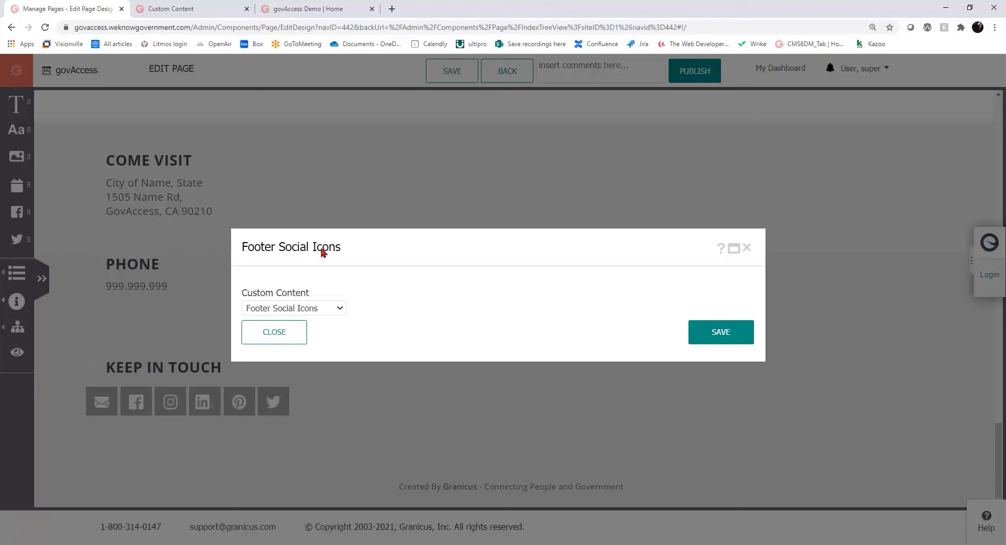
{"action": "key", "text": "ctrl"}
{"action": "left_click", "coordinate": [340, 309]}
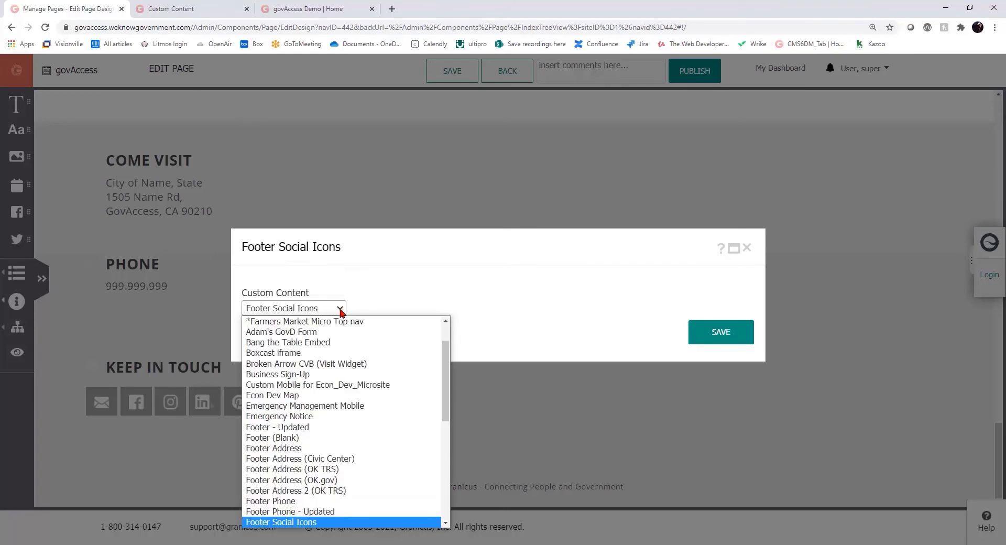
{"action": "left_click", "coordinate": [446, 322]}
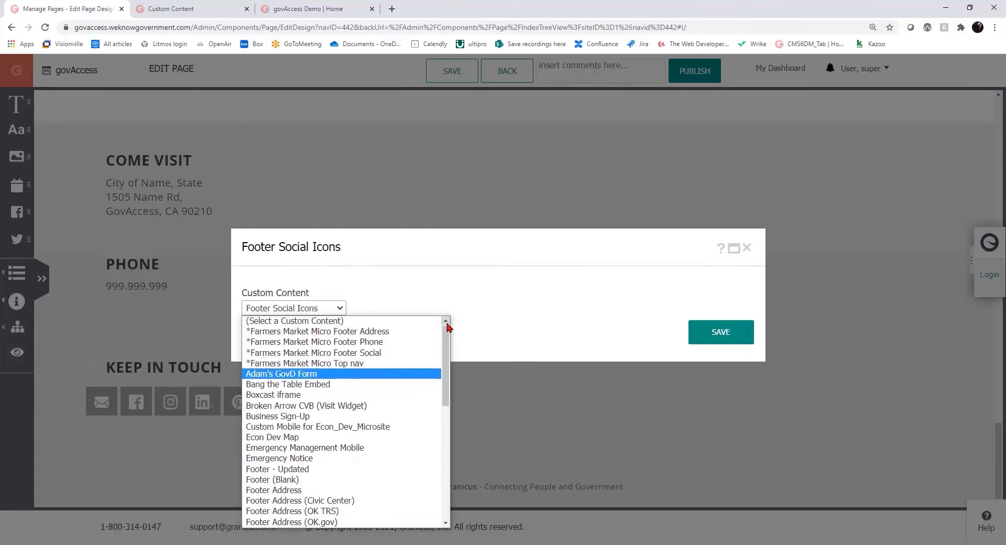
{"action": "left_click", "coordinate": [399, 354]}
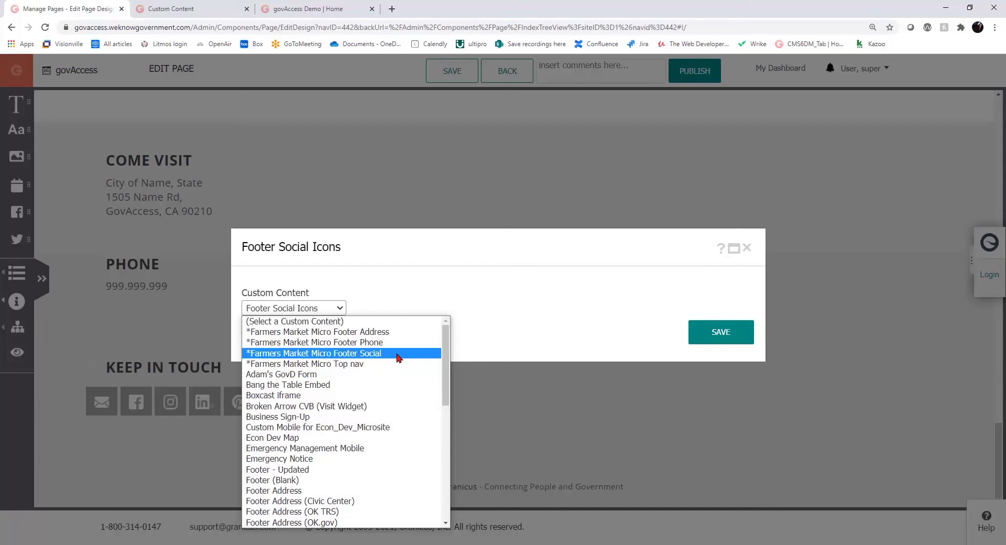
{"action": "left_click", "coordinate": [398, 354]}
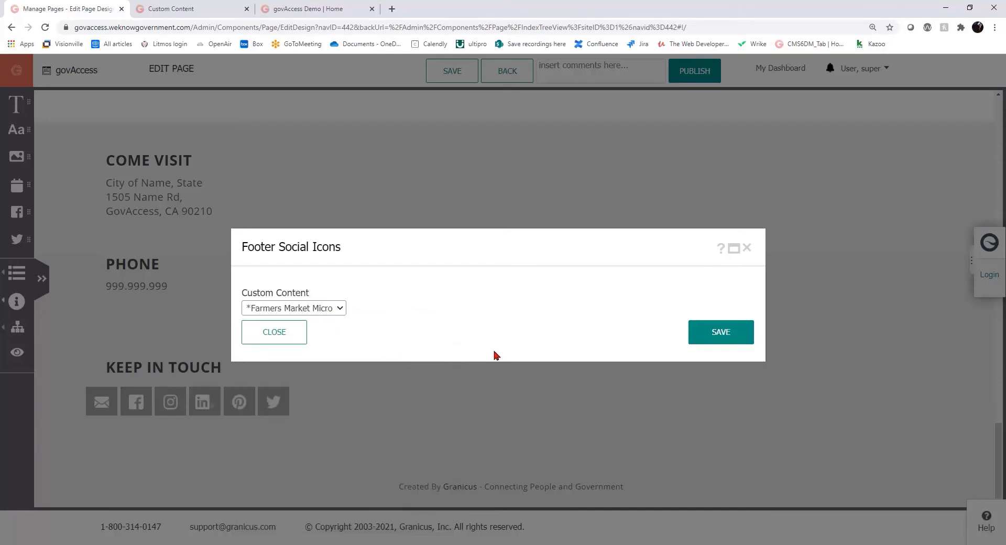
{"action": "left_click", "coordinate": [724, 335]}
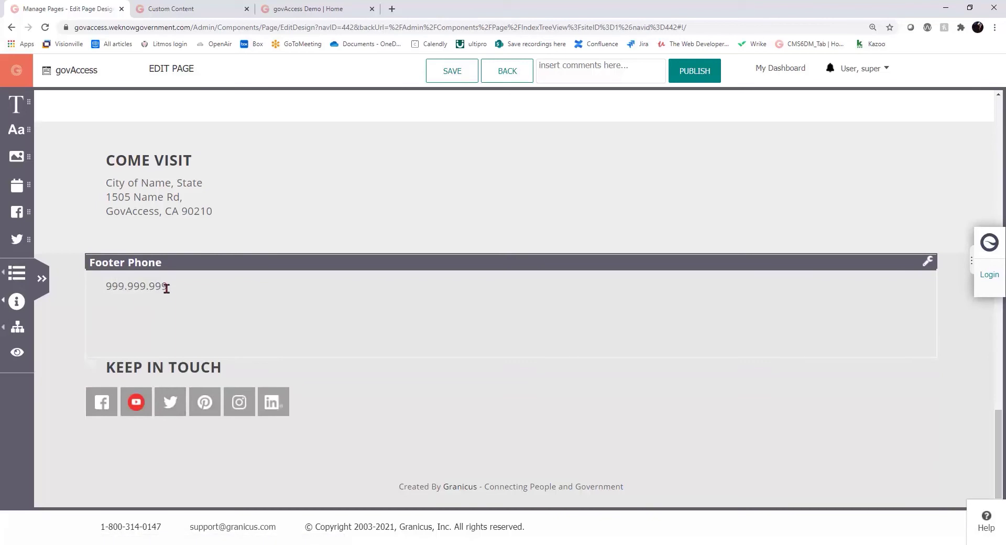
Step: Locate the microsite's footer phone entry in the Custom Content list, assign *Farmers Market Micro Footer Phone to the Footer Phone widget and save it
{"action": "left_click_drag", "start_coordinate": [168, 286], "coordinate": [105, 294]}
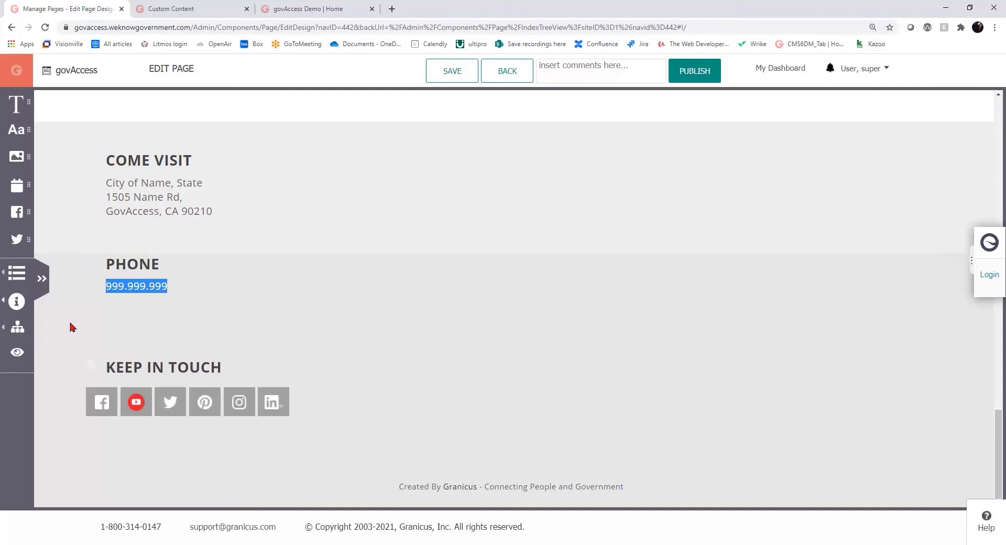
{"action": "left_click", "coordinate": [197, 12]}
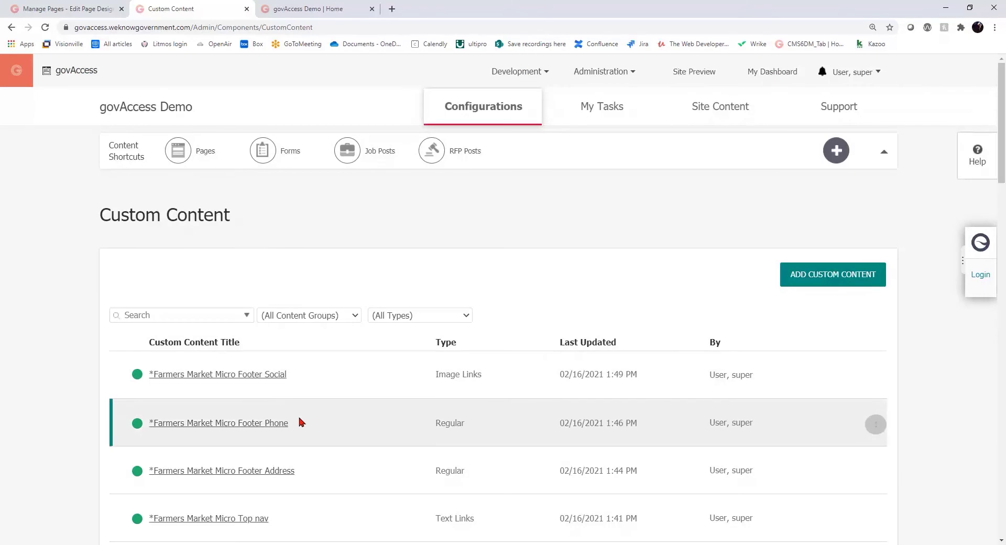
{"action": "left_click_drag", "start_coordinate": [293, 429], "coordinate": [149, 424]}
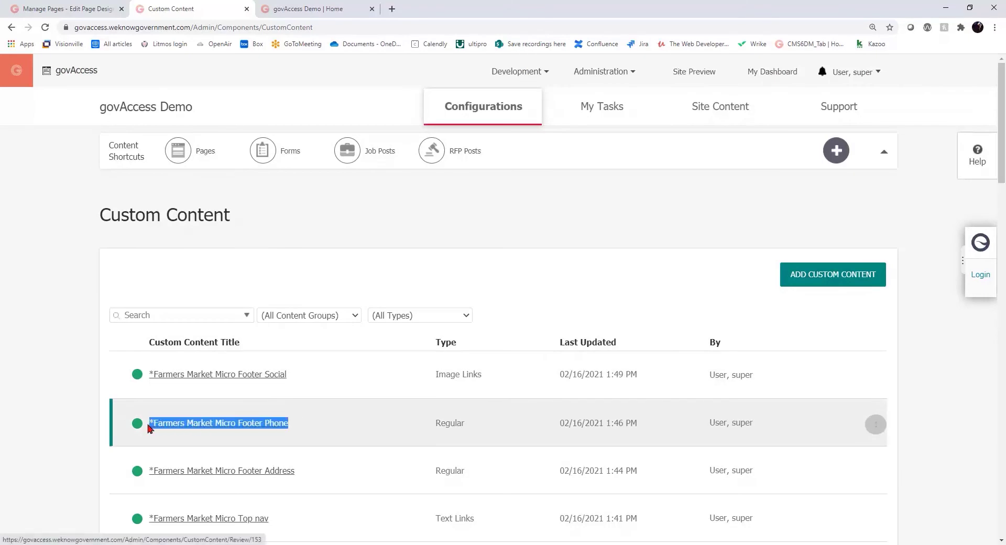
{"action": "left_click_drag", "start_coordinate": [302, 470], "coordinate": [151, 470]}
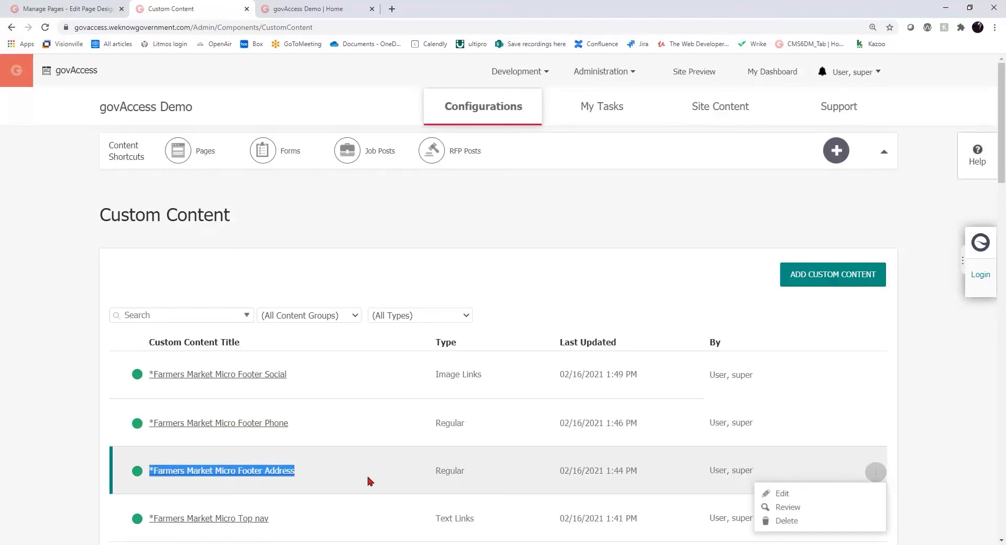
{"action": "left_click", "coordinate": [47, 10]}
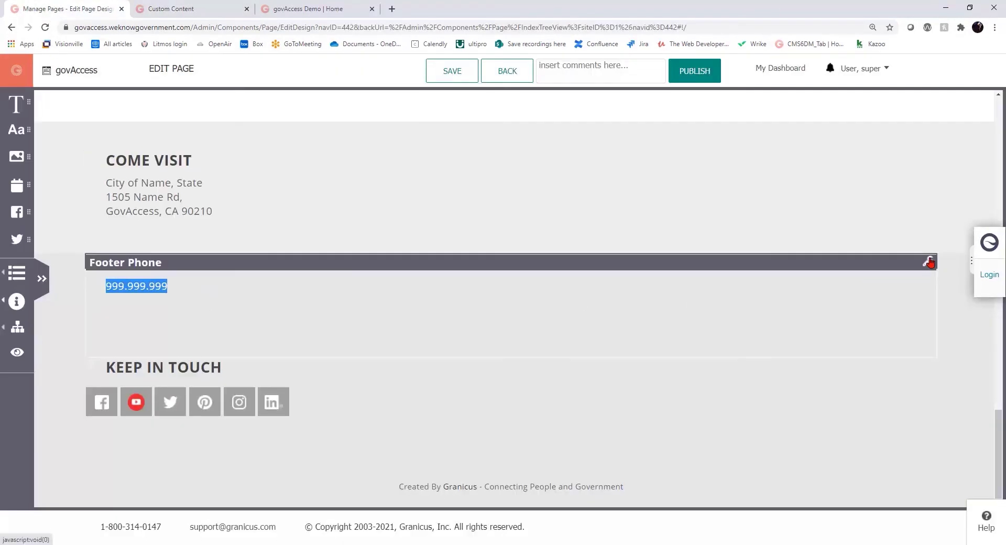
{"action": "left_click", "coordinate": [925, 263]}
{"action": "left_click", "coordinate": [320, 308]}
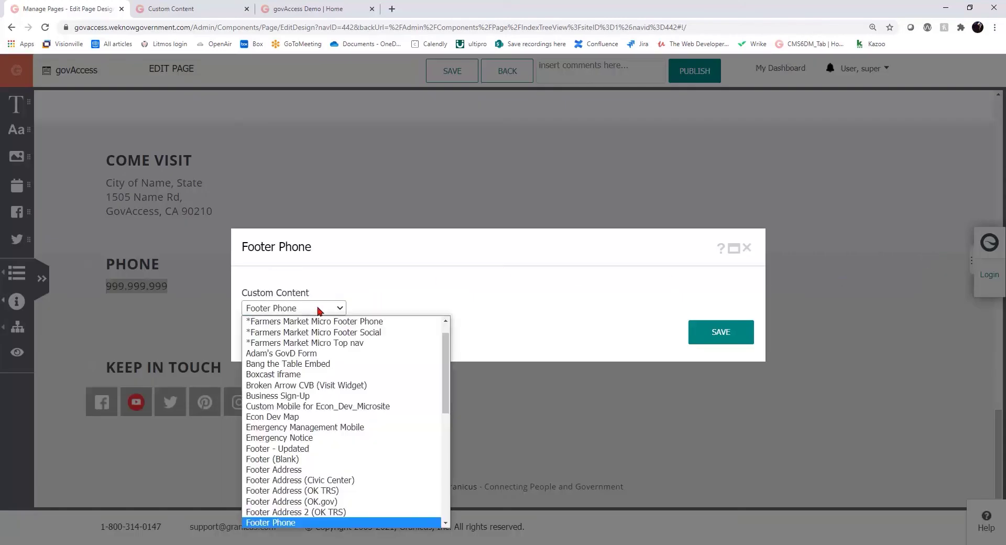
{"action": "scroll", "coordinate": [447, 336], "scroll_direction": "up", "scroll_amount": 2}
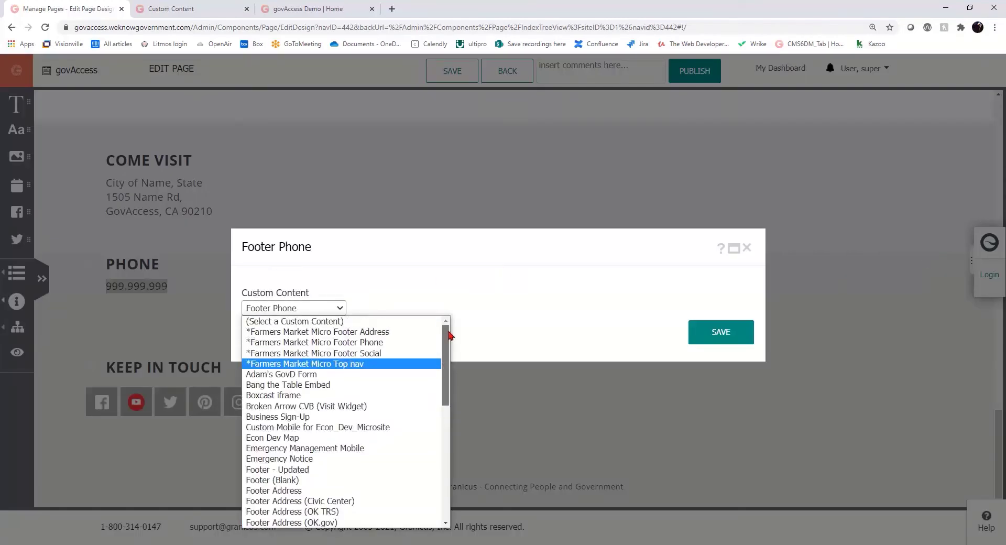
{"action": "left_click", "coordinate": [403, 342]}
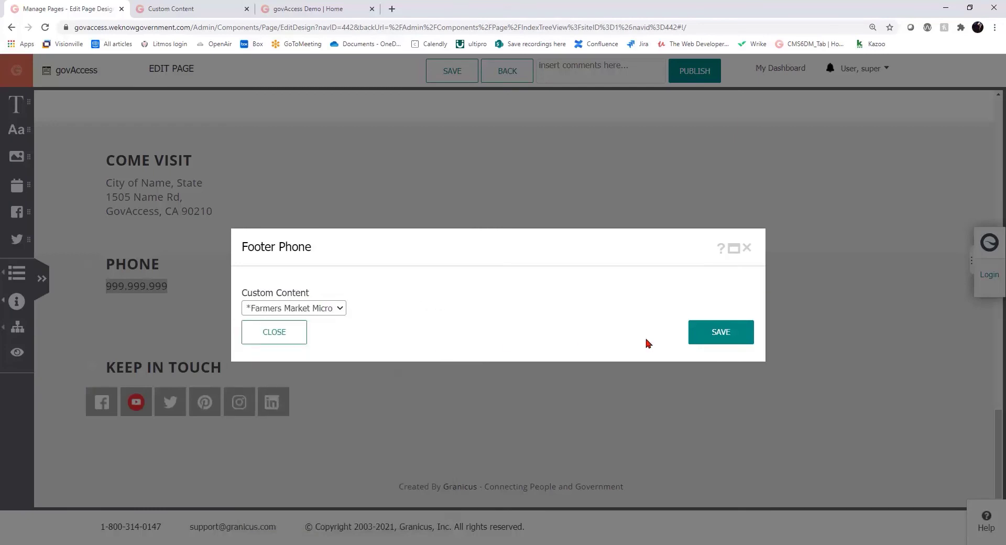
{"action": "left_click", "coordinate": [723, 335]}
{"action": "right_click", "coordinate": [725, 333]}
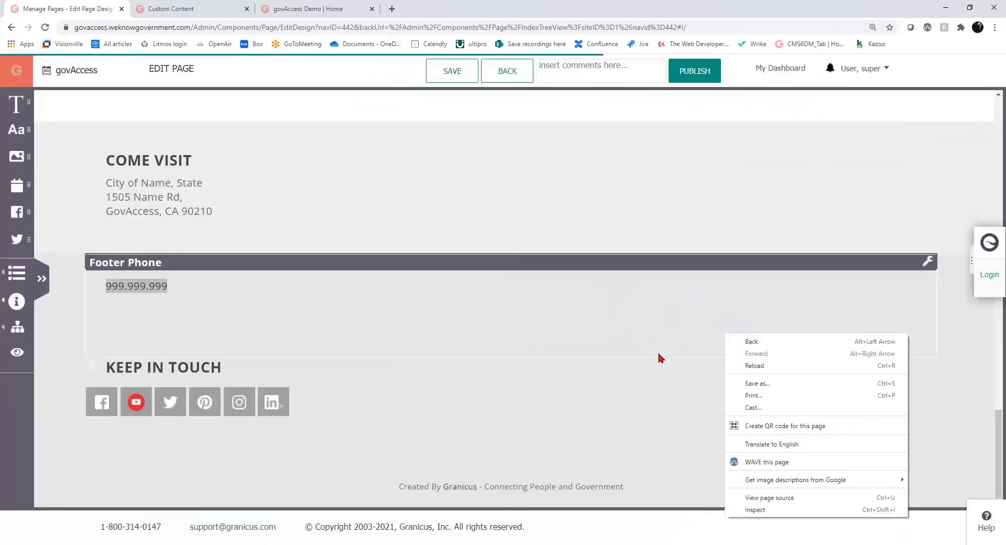
{"action": "left_click", "coordinate": [629, 382]}
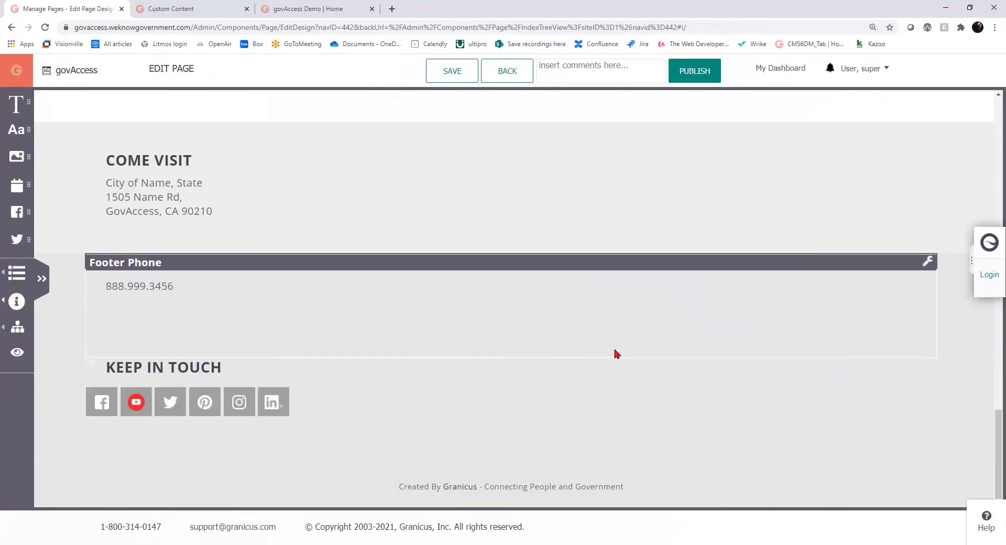
{"action": "left_click_drag", "start_coordinate": [184, 288], "coordinate": [104, 287]}
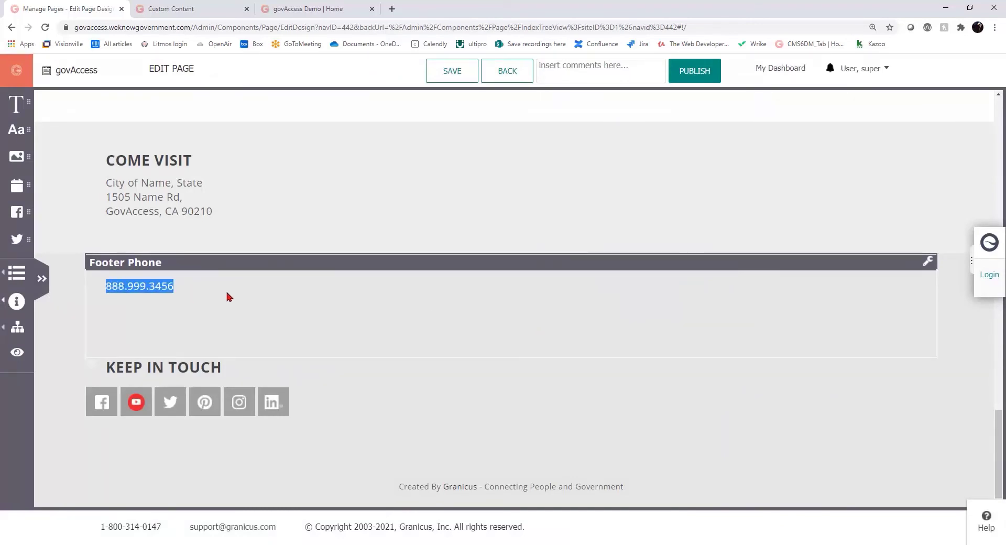
Step: Set the Footer Address widget's custom content to *Farmers Market Micro Footer Address and save it
{"action": "left_click", "coordinate": [930, 161]}
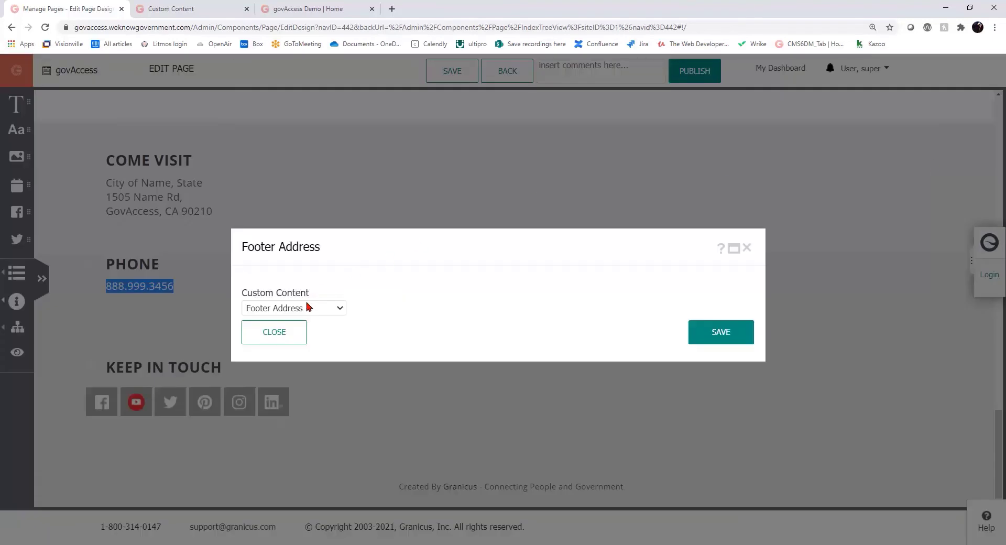
{"action": "left_click", "coordinate": [308, 307]}
{"action": "left_click", "coordinate": [394, 335]}
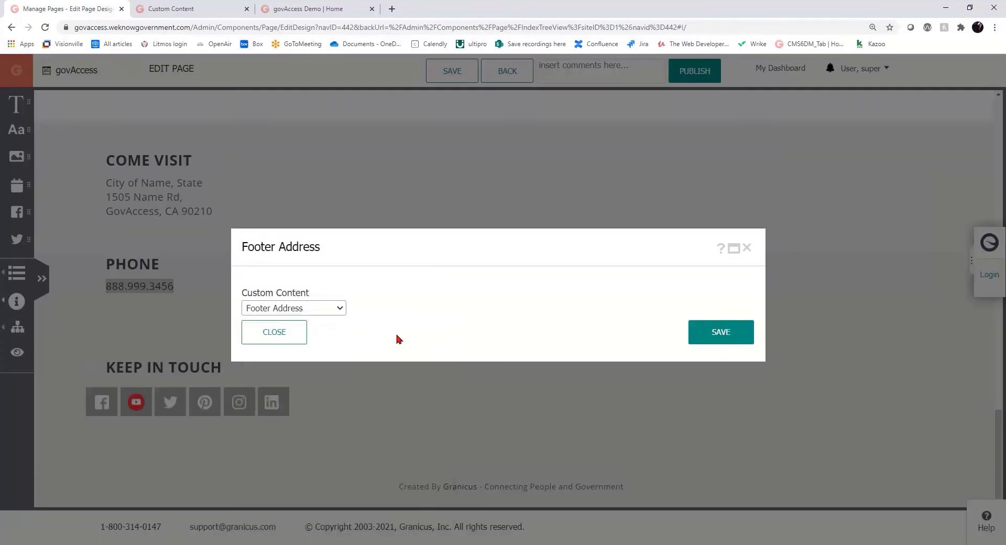
{"action": "left_click", "coordinate": [724, 341]}
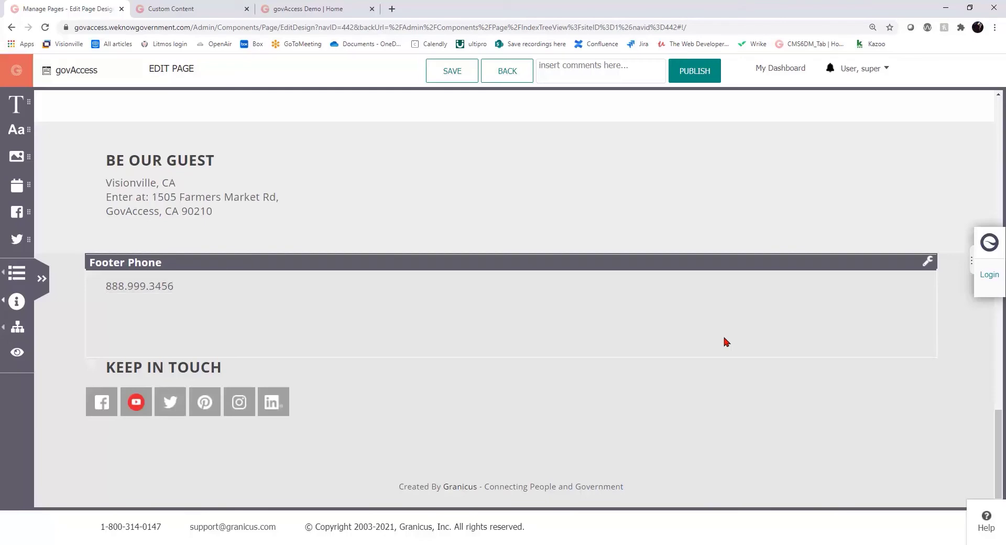
Step: Set the Top Nav widget's custom content to *Farmers Market Micro Top nav, save it and publish the page
{"action": "scroll", "coordinate": [542, 338], "scroll_direction": "up", "scroll_amount": 20}
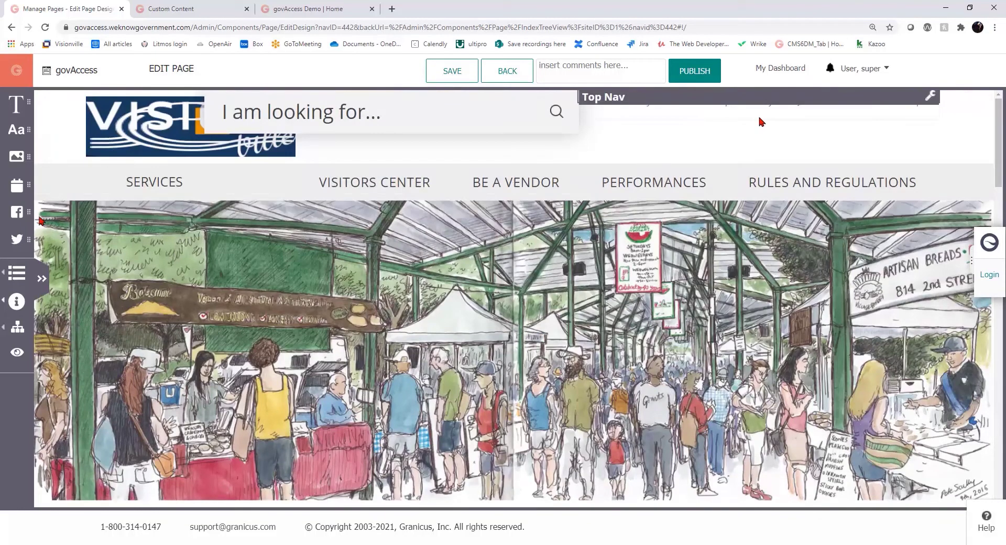
{"action": "left_click", "coordinate": [930, 96]}
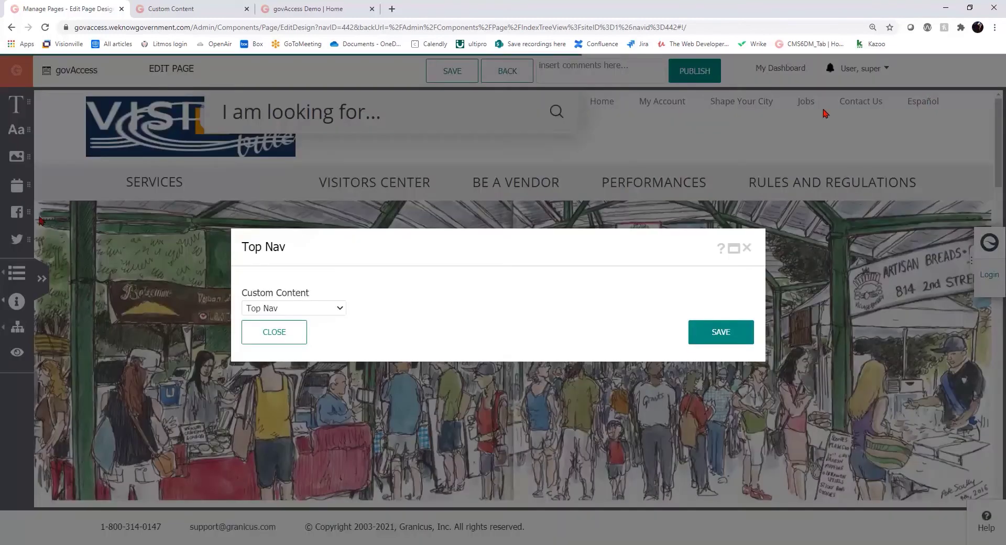
{"action": "left_click", "coordinate": [326, 308]}
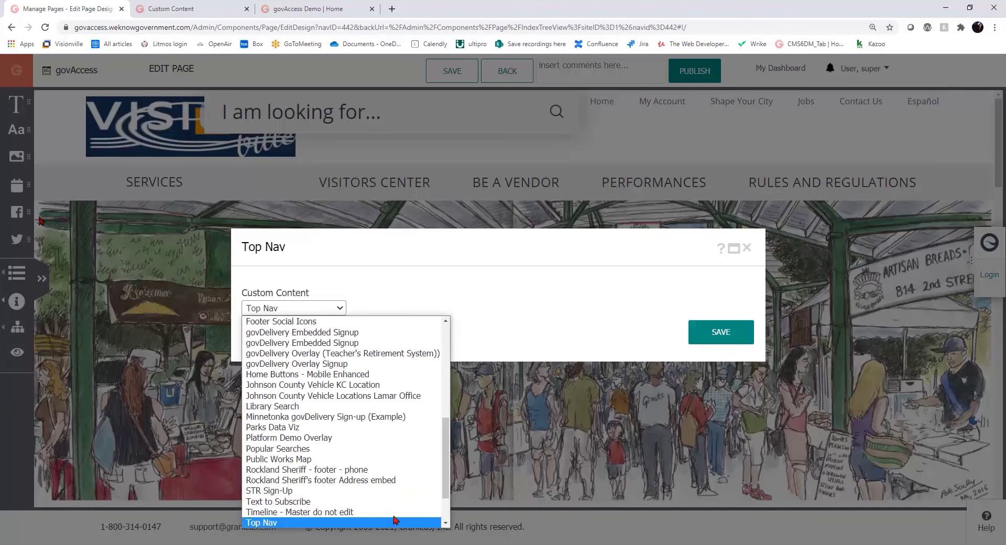
{"action": "left_click_drag", "start_coordinate": [446, 487], "coordinate": [438, 378]}
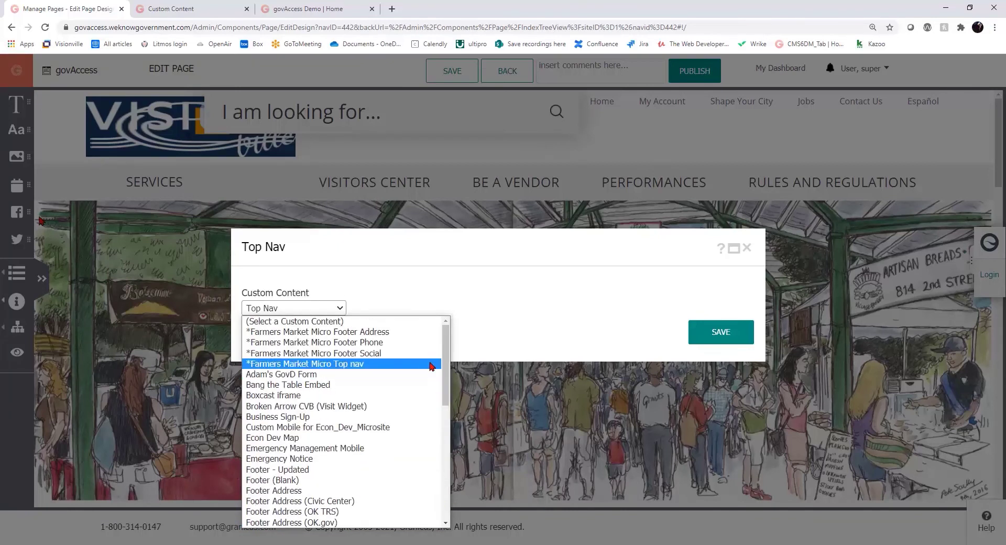
{"action": "left_click", "coordinate": [378, 363]}
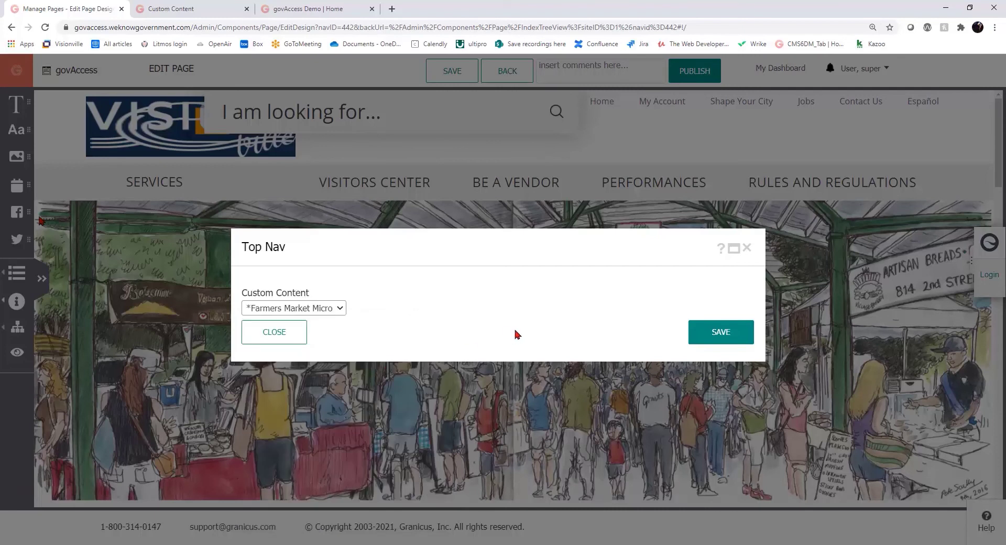
{"action": "left_click", "coordinate": [707, 334]}
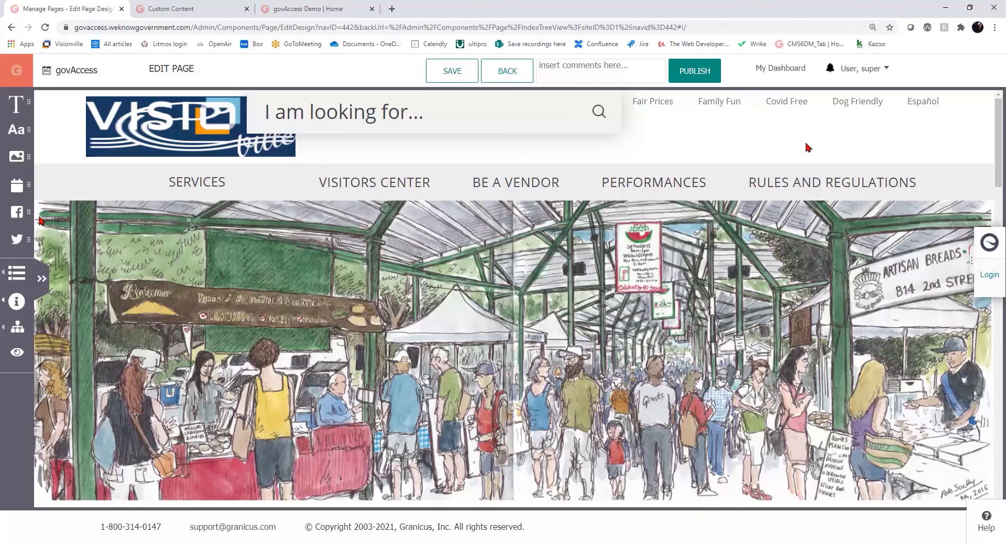
{"action": "left_click", "coordinate": [690, 76]}
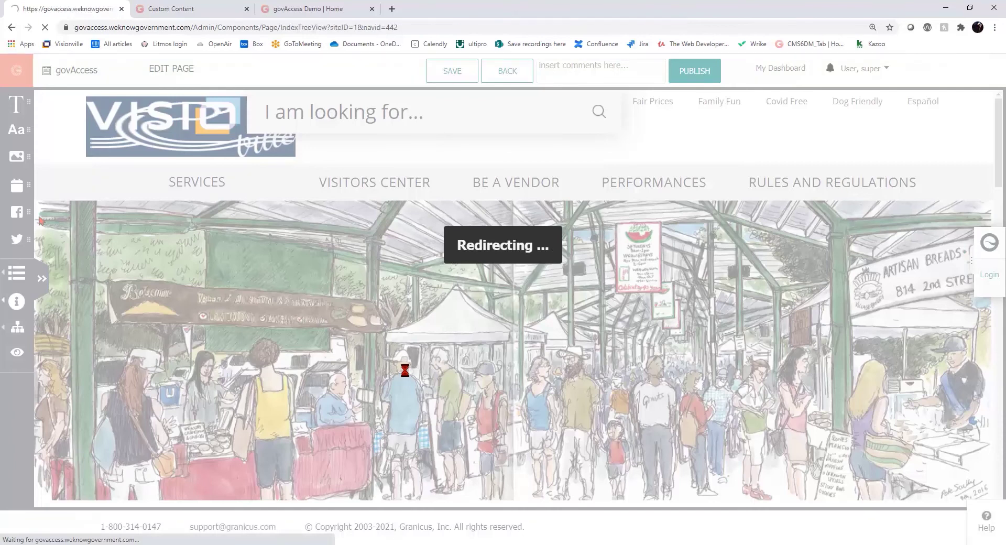
Step: Compare the logo, main menu, top nav and footer of the govAccess Demo home page with those of the published Farmers Market page
{"action": "key", "text": "ctrl+3"}
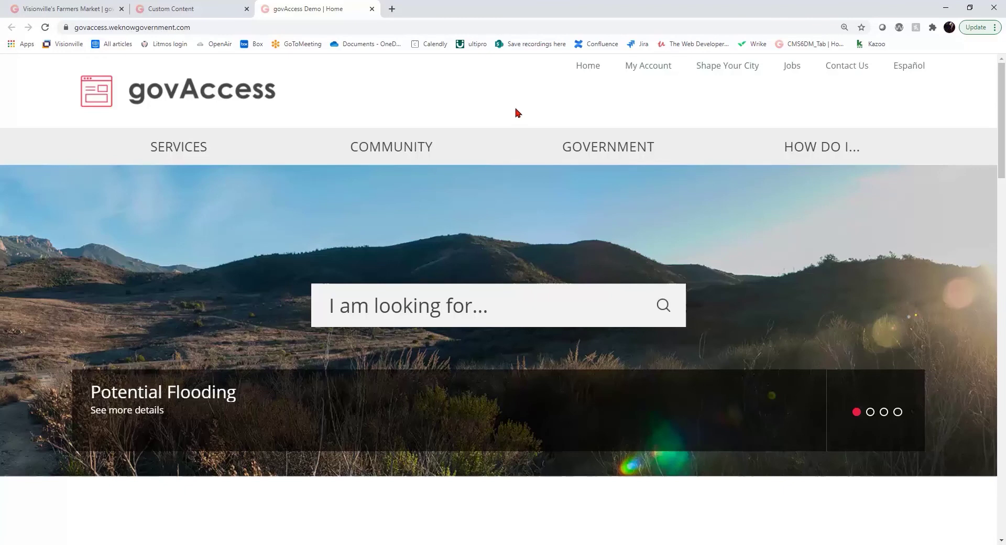
{"action": "left_click", "coordinate": [218, 71]}
{"action": "scroll", "coordinate": [37, 371], "scroll_direction": "down", "scroll_amount": 5}
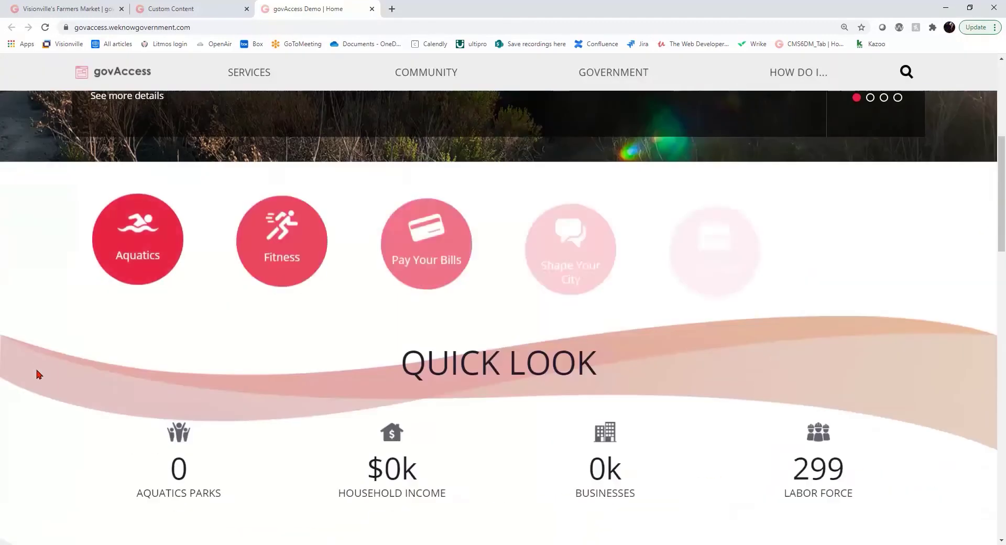
{"action": "scroll", "coordinate": [37, 373], "scroll_direction": "down", "scroll_amount": 15}
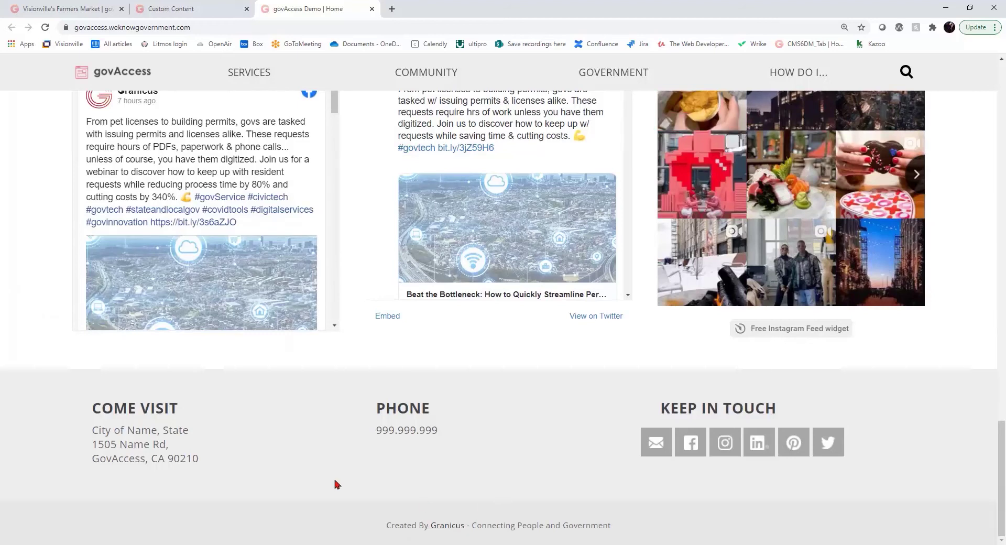
{"action": "scroll", "coordinate": [54, 381], "scroll_direction": "up", "scroll_amount": 20}
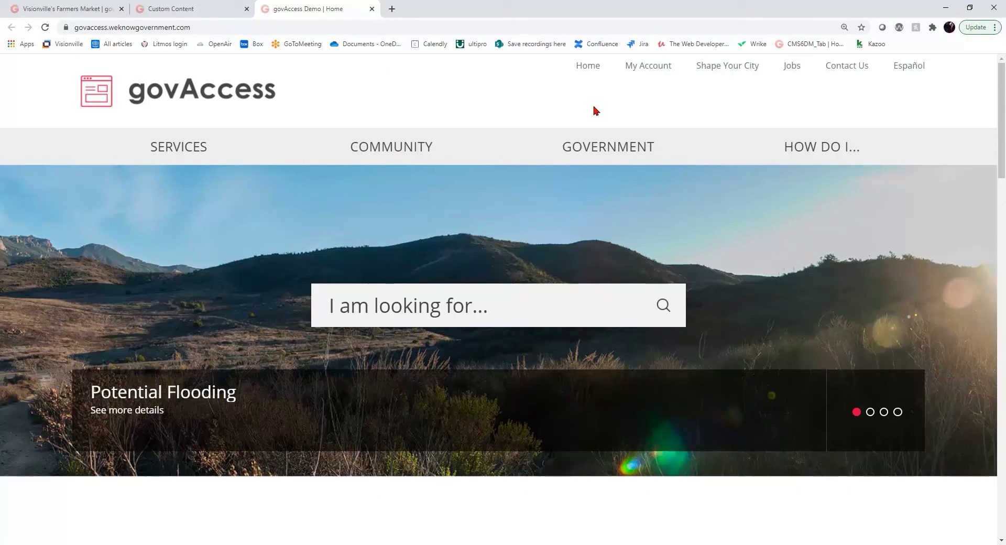
{"action": "left_click", "coordinate": [591, 81]}
{"action": "left_click", "coordinate": [81, 9]}
{"action": "left_click", "coordinate": [640, 111]}
{"action": "scroll", "coordinate": [135, 287], "scroll_direction": "down", "scroll_amount": 15}
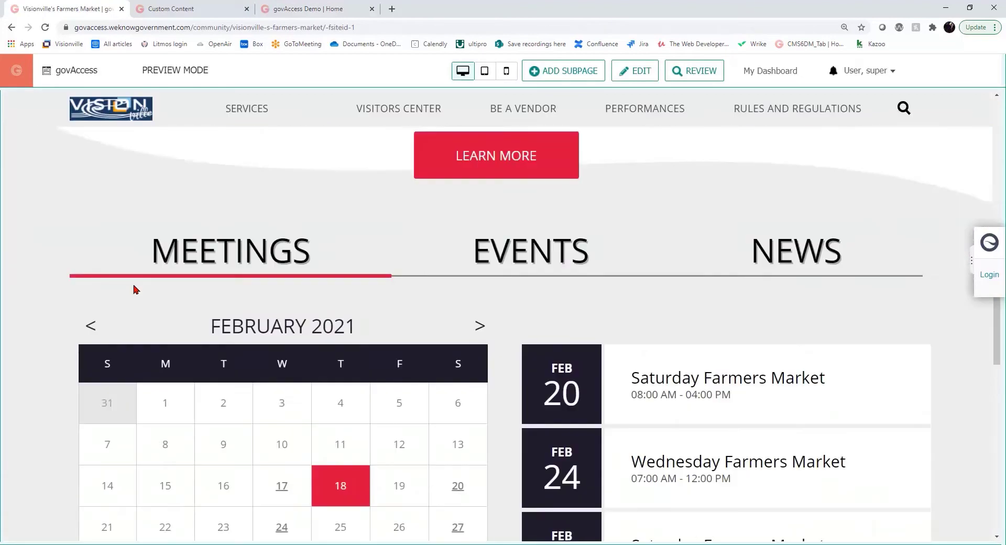
{"action": "left_click", "coordinate": [111, 431]}
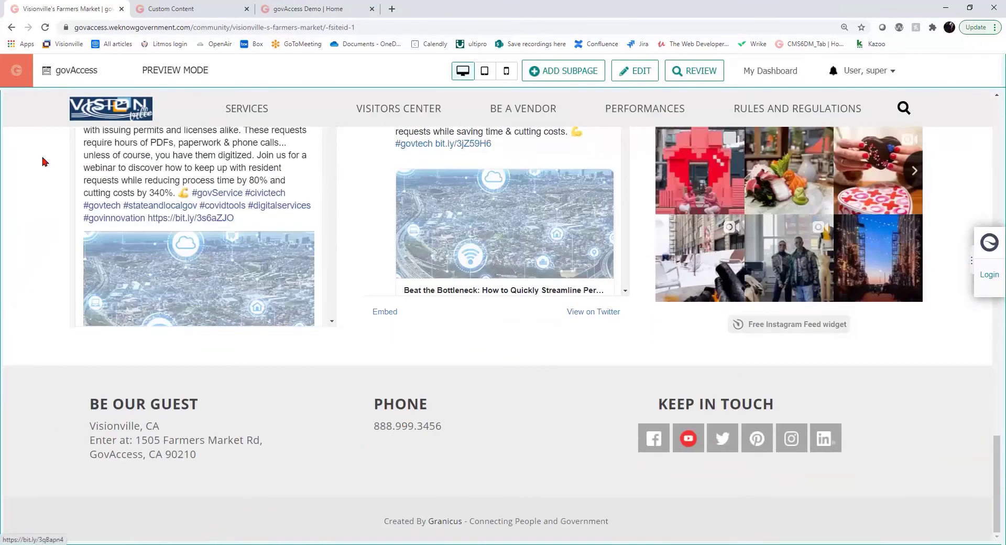
Step: Review the four Farmers Market microsite entries in the Custom Content list and the content type of each
{"action": "left_click", "coordinate": [184, 10]}
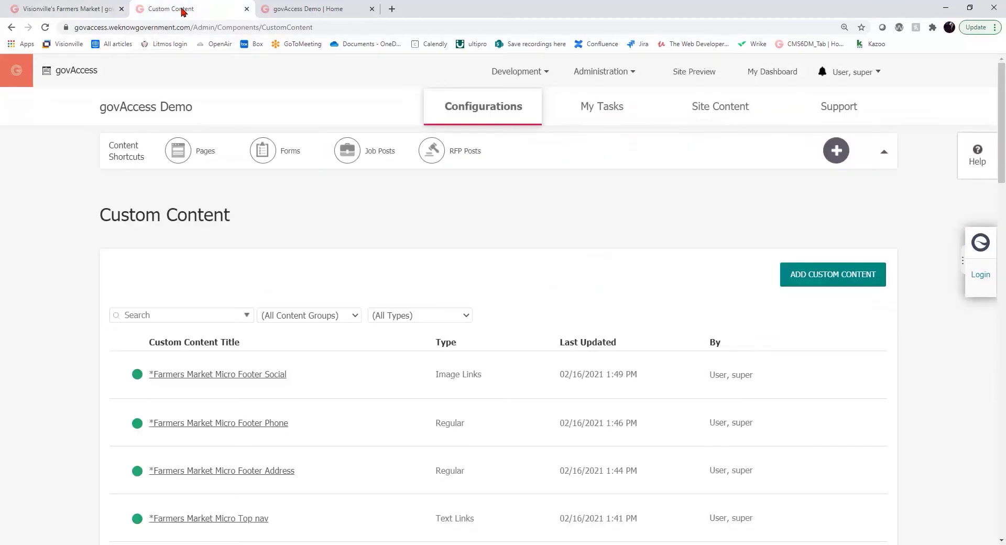
{"action": "mouse_move", "coordinate": [508, 111]}
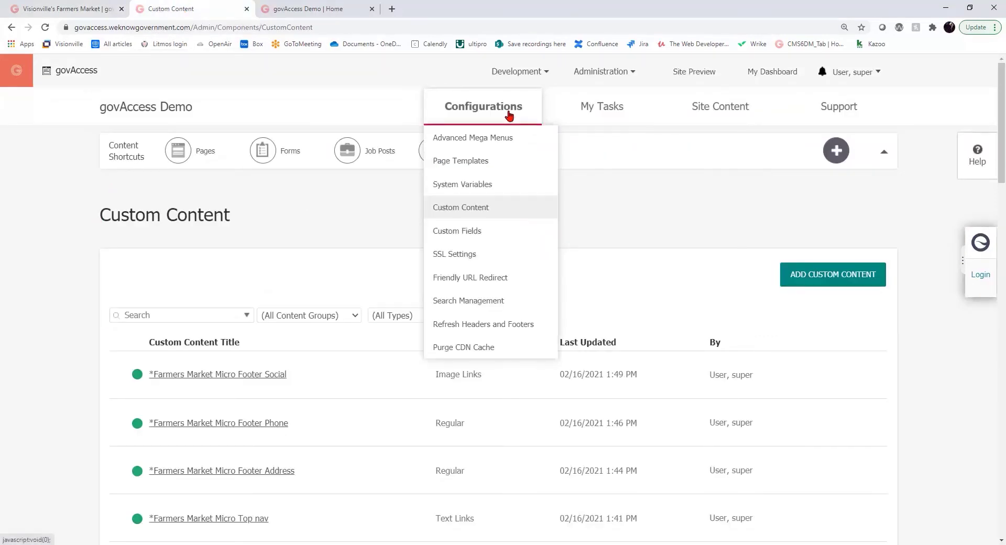
{"action": "left_click", "coordinate": [508, 216]}
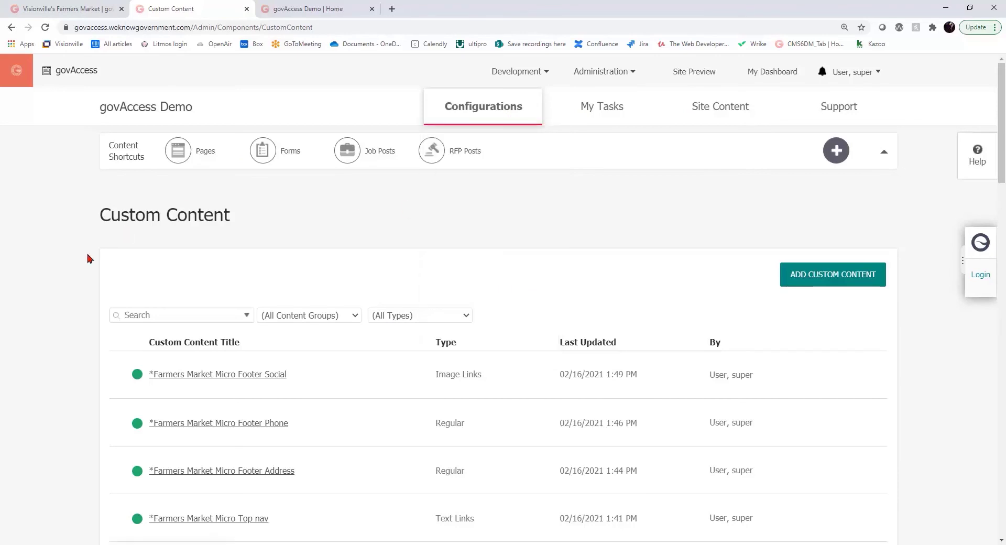
{"action": "scroll", "coordinate": [92, 263], "scroll_direction": "down", "scroll_amount": 3}
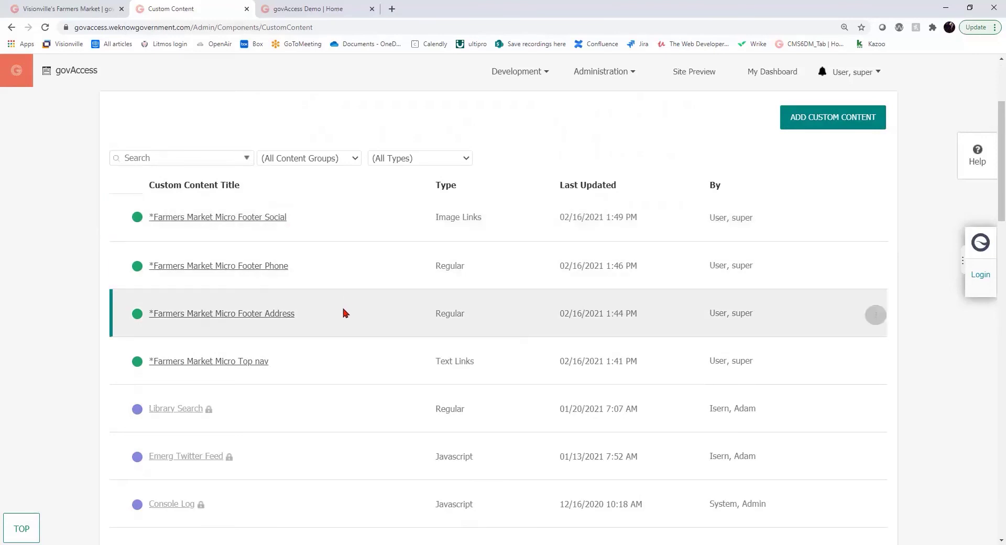
{"action": "scroll", "coordinate": [568, 140], "scroll_direction": "up", "scroll_amount": 3}
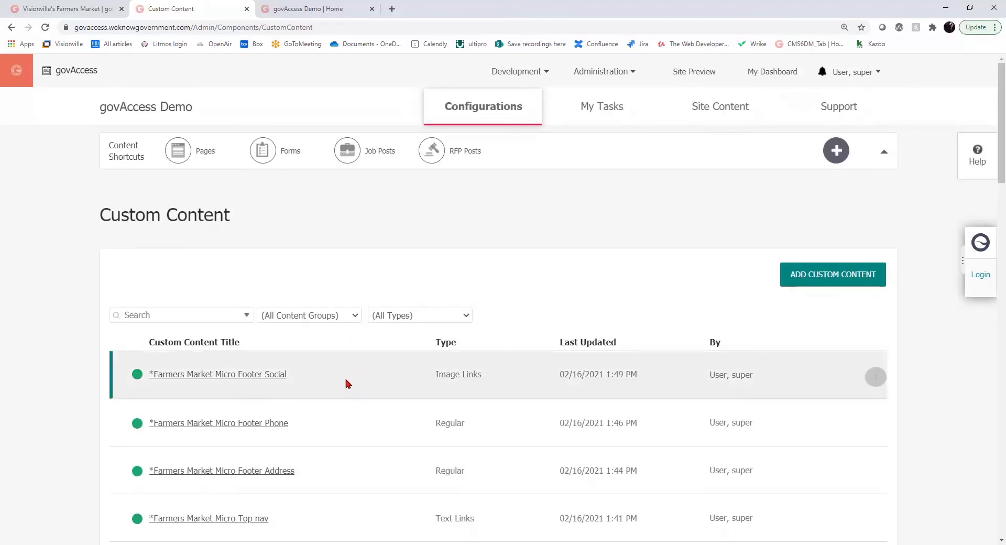
{"action": "left_click_drag", "start_coordinate": [433, 383], "coordinate": [490, 383]}
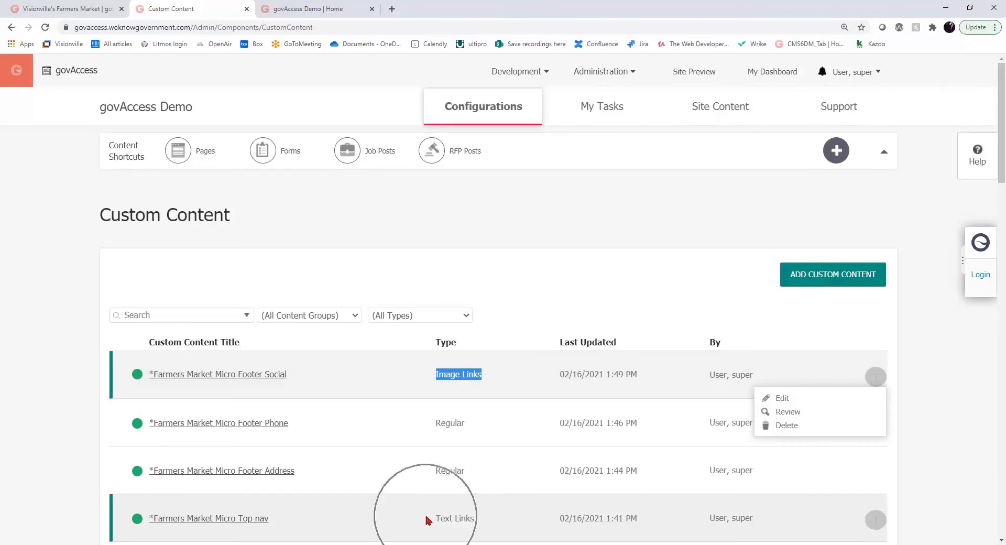
{"action": "left_click", "coordinate": [410, 431]}
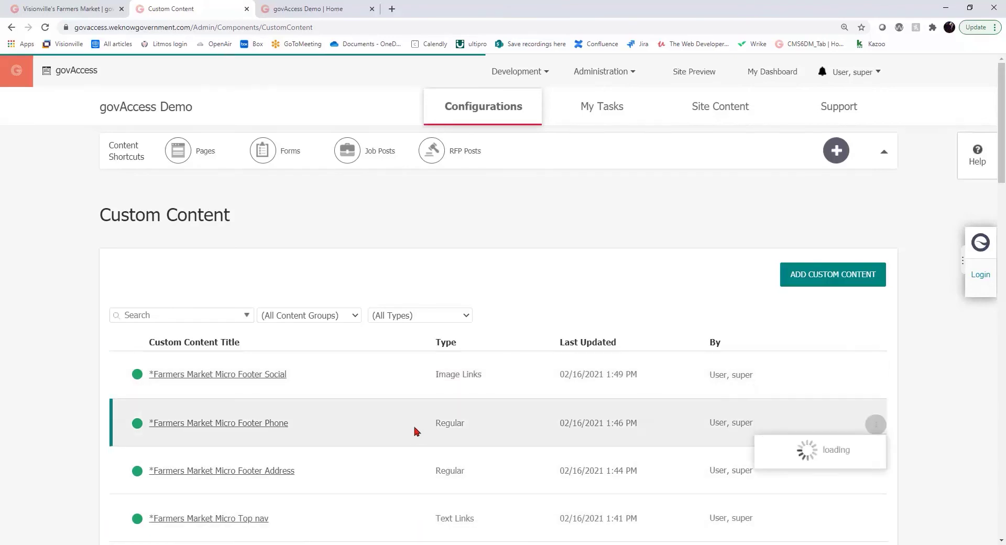
{"action": "left_click_drag", "start_coordinate": [467, 427], "coordinate": [435, 430]}
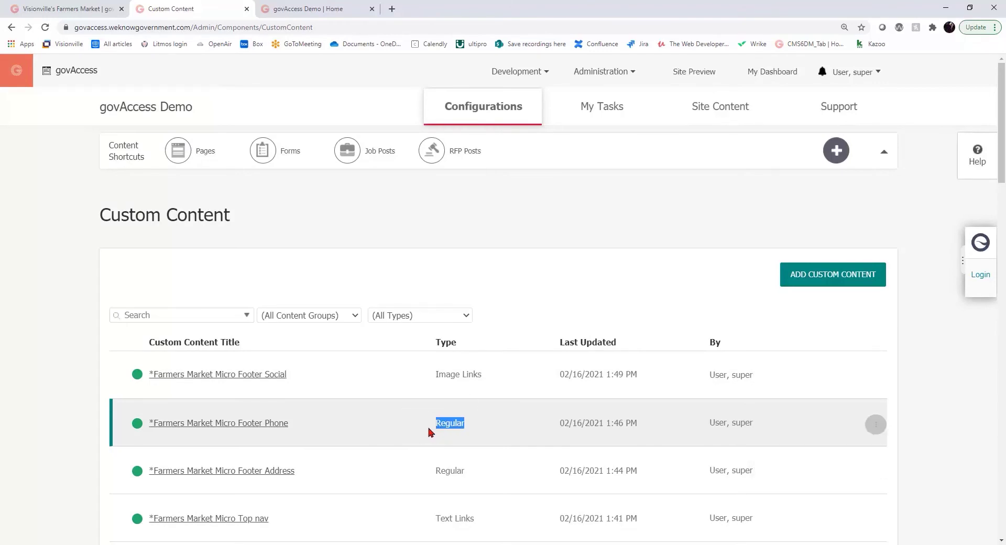
{"action": "left_click", "coordinate": [414, 524]}
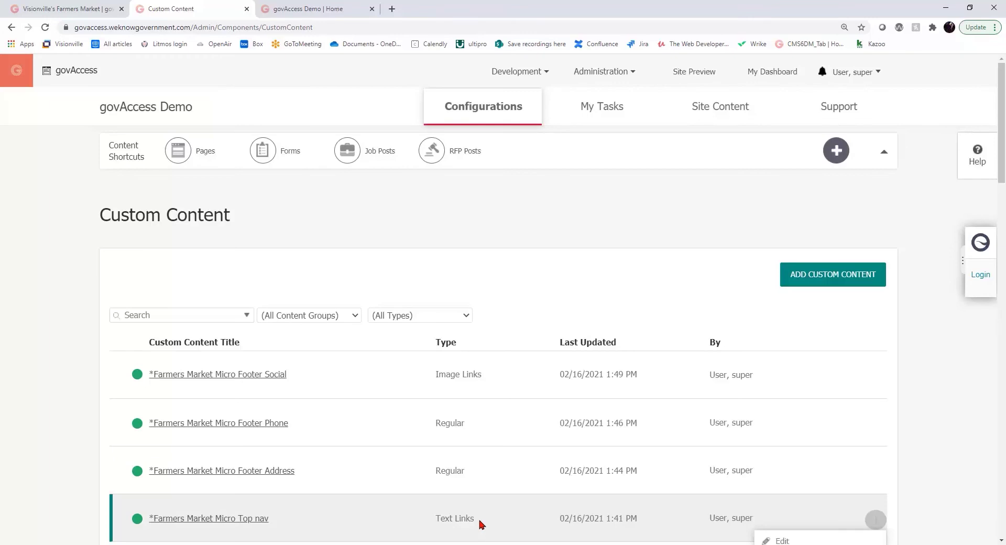
Step: Open the *Farmers Market Micro Top nav custom content for editing
{"action": "left_click", "coordinate": [506, 523]}
{"action": "left_click", "coordinate": [876, 521]}
{"action": "left_click", "coordinate": [874, 521]}
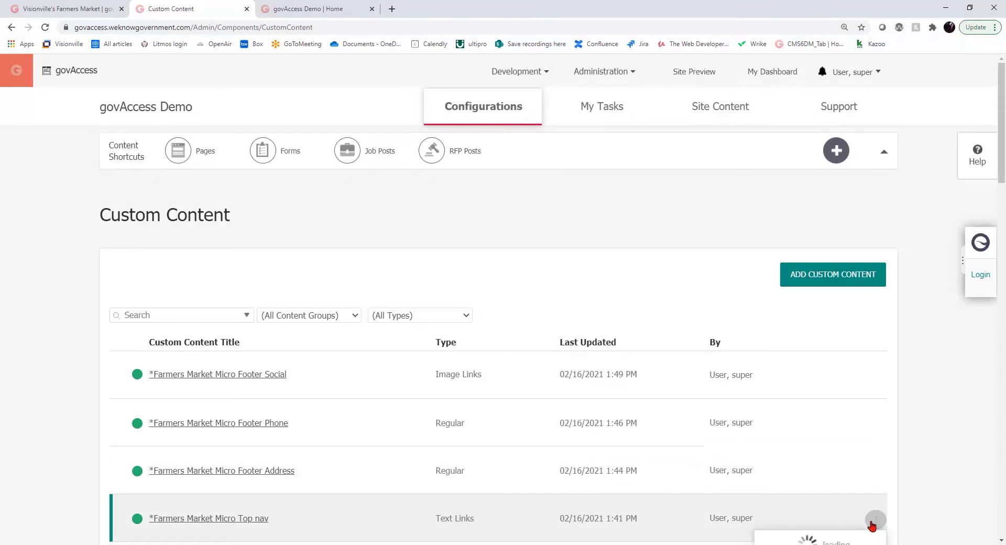
{"action": "left_click", "coordinate": [783, 541]}
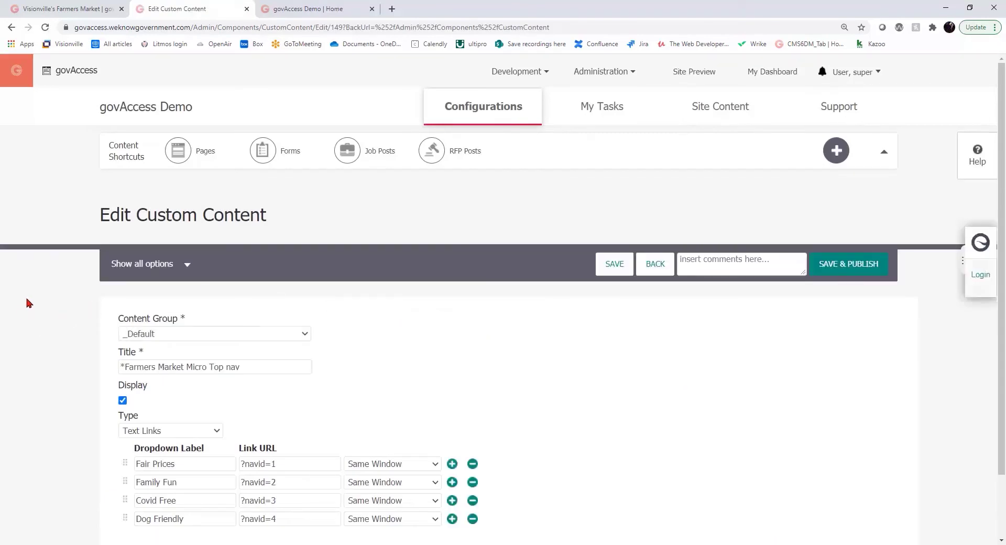
Step: Examine the top nav entry's title and type, including the other content types available for it
{"action": "left_click_drag", "start_coordinate": [119, 354], "coordinate": [144, 357]}
{"action": "key", "text": "ctrl"}
{"action": "scroll", "coordinate": [73, 369], "scroll_direction": "down", "scroll_amount": 2}
{"action": "left_click_drag", "start_coordinate": [140, 345], "coordinate": [117, 346]}
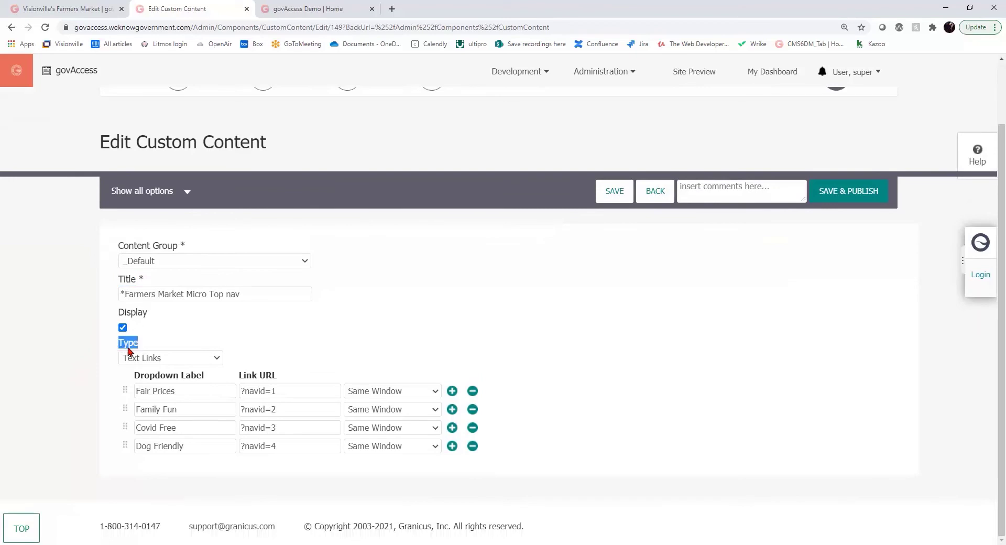
{"action": "left_click", "coordinate": [162, 359]}
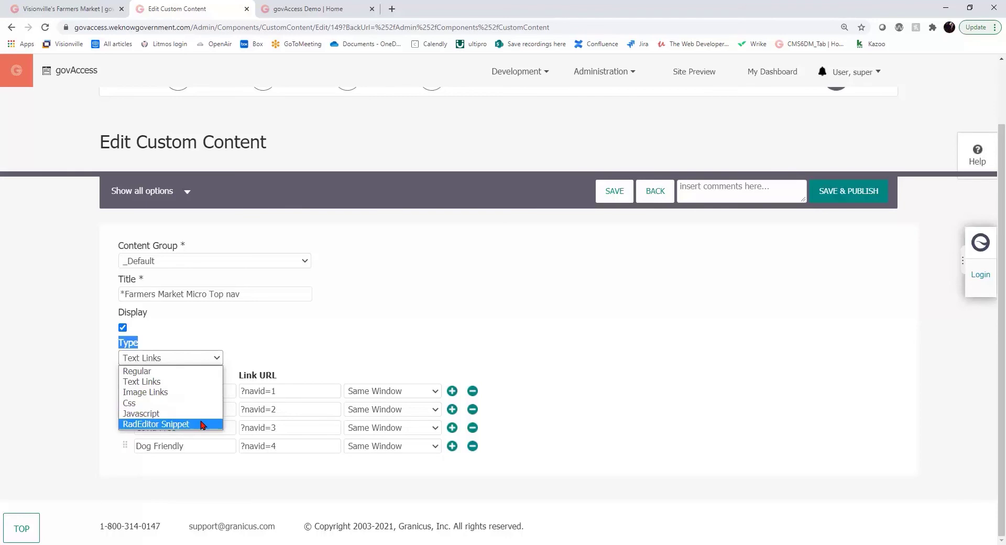
{"action": "left_click", "coordinate": [331, 328]}
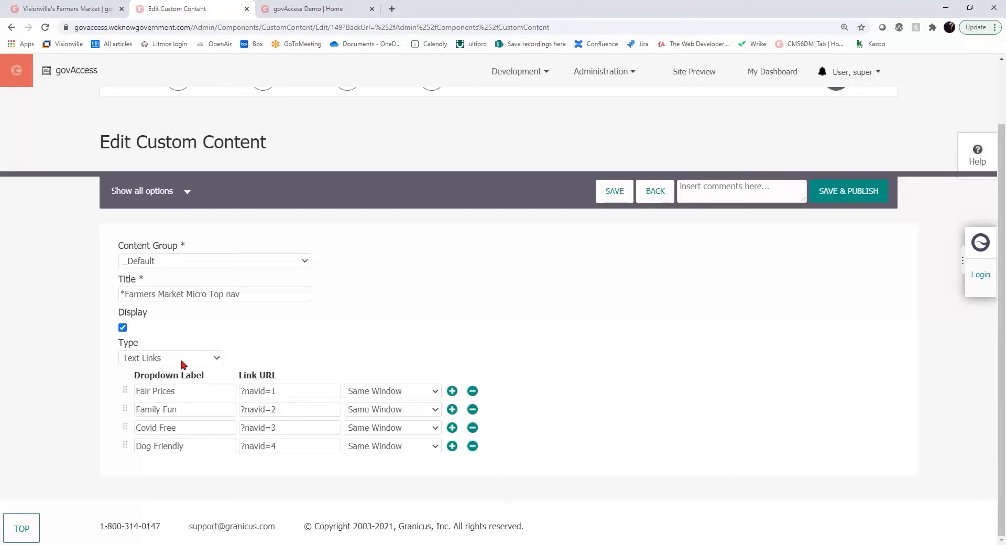
{"action": "key", "text": "ctrl"}
Step: Add a text link labelled Documents, move it directly below Fair Prices, and remove it again
{"action": "left_click", "coordinate": [452, 446]}
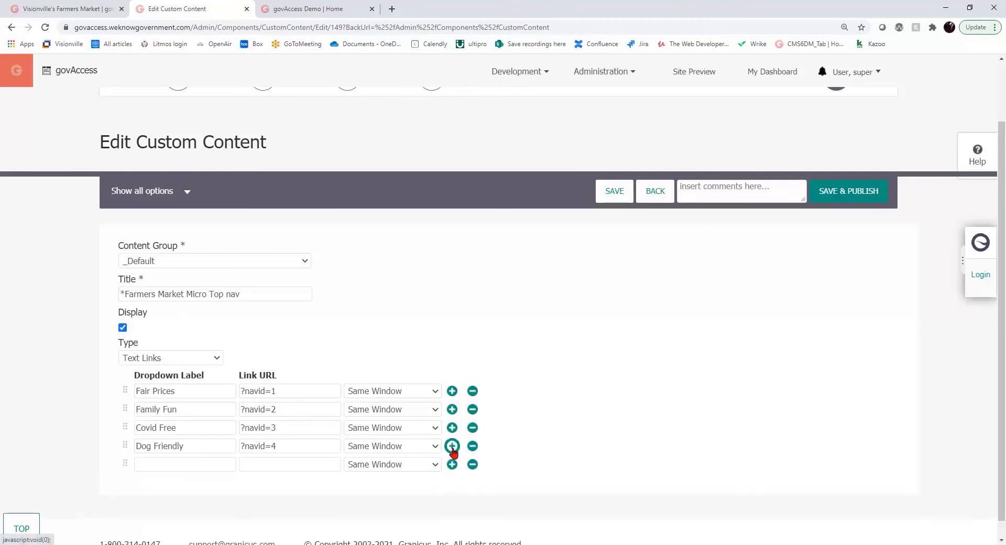
{"action": "left_click", "coordinate": [182, 464]}
{"action": "left_click", "coordinate": [157, 442]}
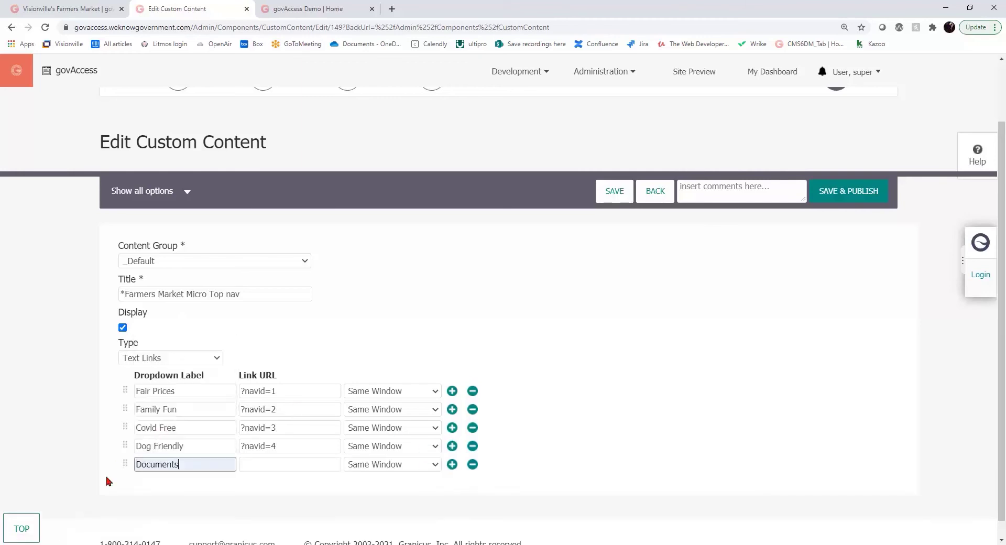
{"action": "left_click", "coordinate": [276, 466]}
{"action": "left_click_drag", "start_coordinate": [126, 464], "coordinate": [121, 406]}
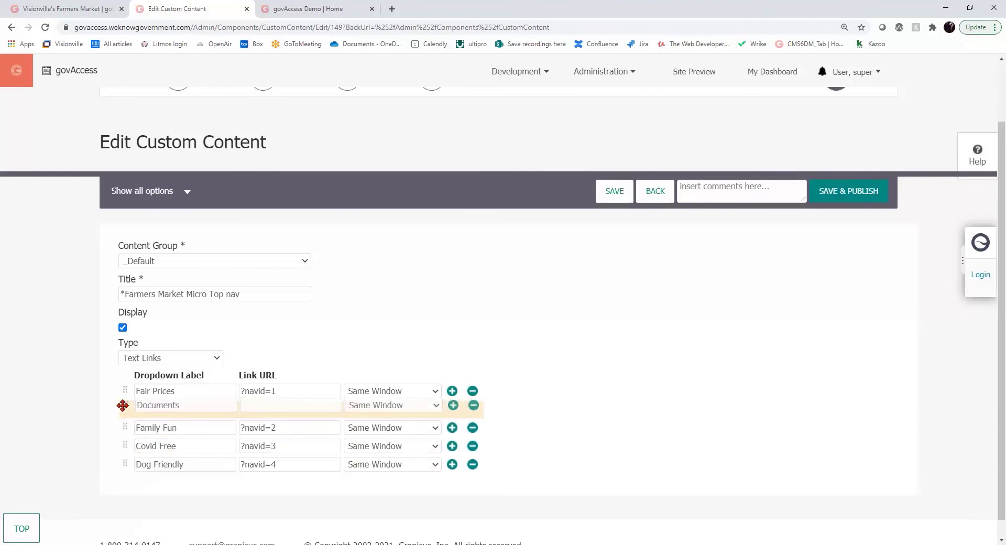
{"action": "left_click", "coordinate": [473, 409]}
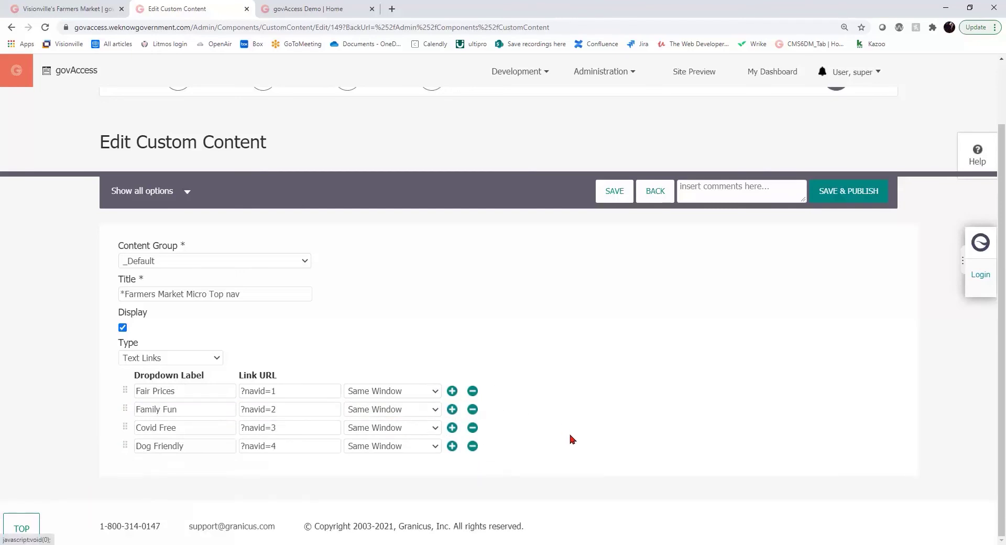
{"action": "left_click", "coordinate": [451, 445]}
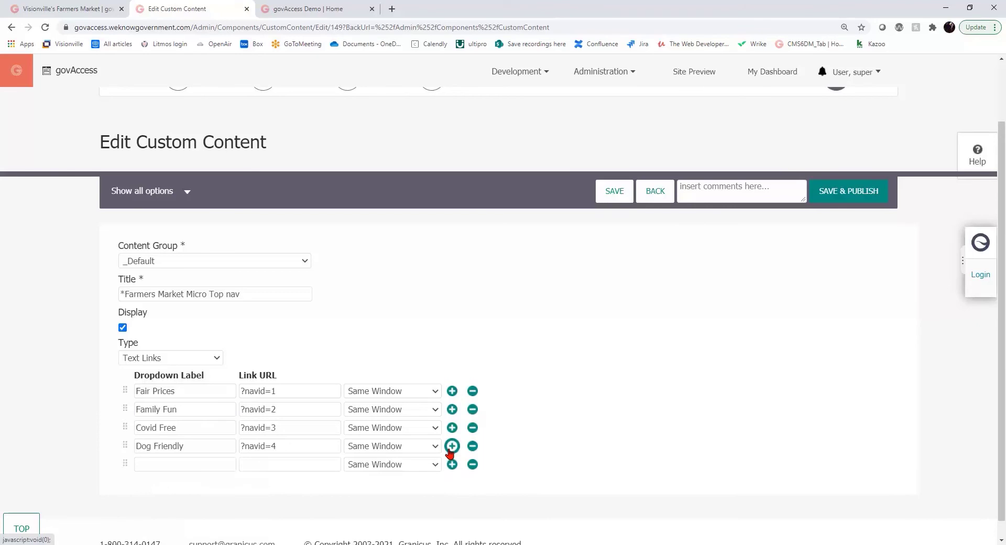
{"action": "left_click", "coordinate": [282, 465]}
{"action": "type", "text": "htt"}
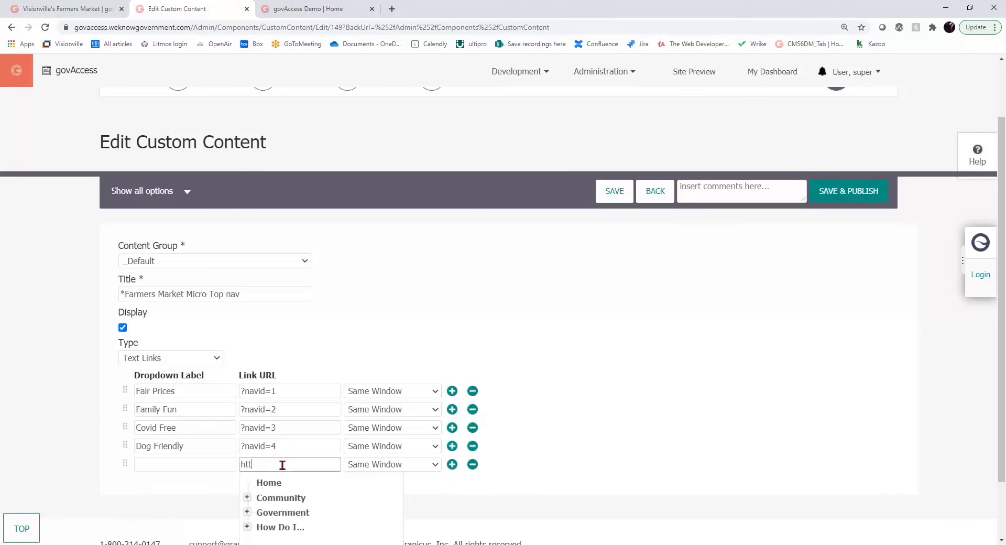
{"action": "type", "text": "p://www"}
{"action": "left_click", "coordinate": [548, 450]}
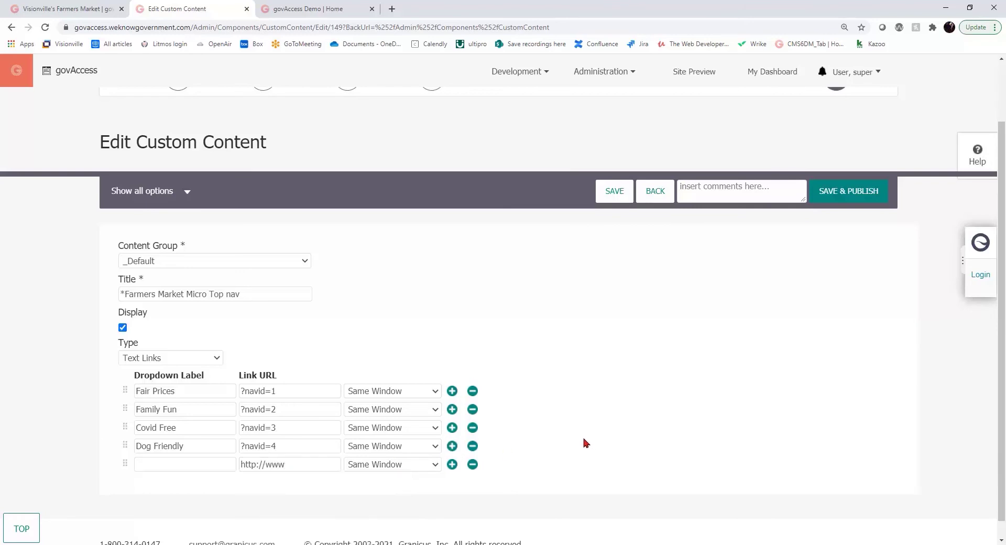
{"action": "left_click", "coordinate": [471, 464]}
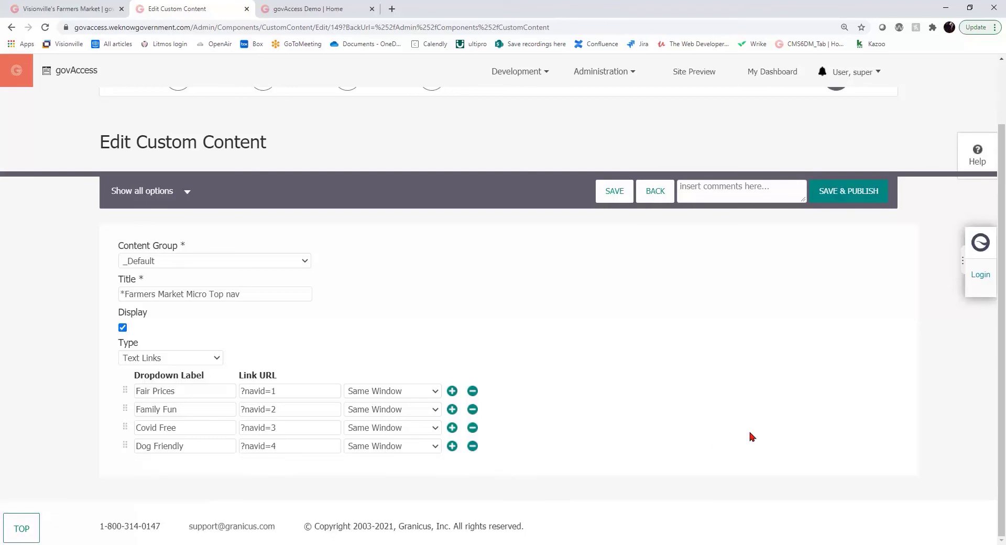
Step: Save and publish the top nav custom content, and check the top nav links on the Farmers Market page
{"action": "left_click", "coordinate": [856, 191]}
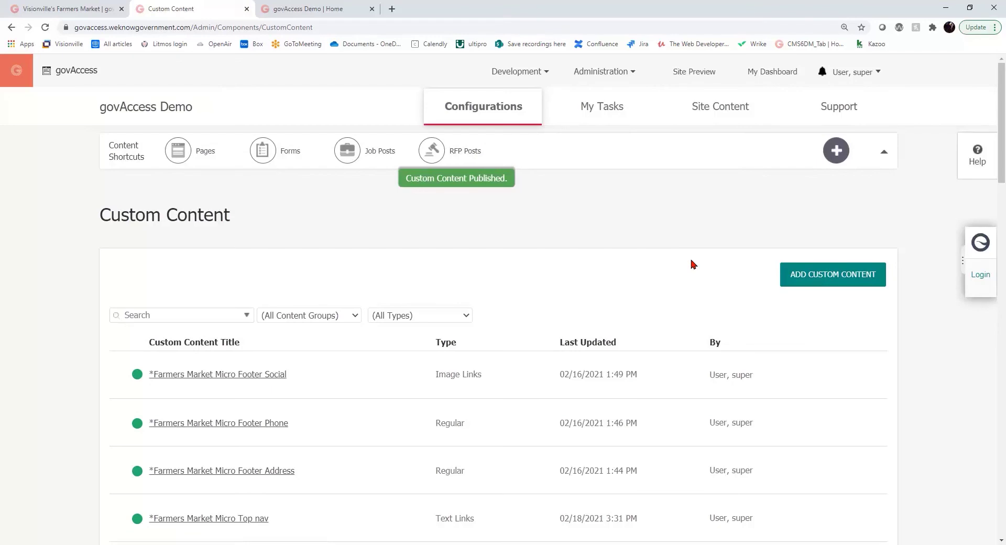
{"action": "left_click", "coordinate": [94, 9]}
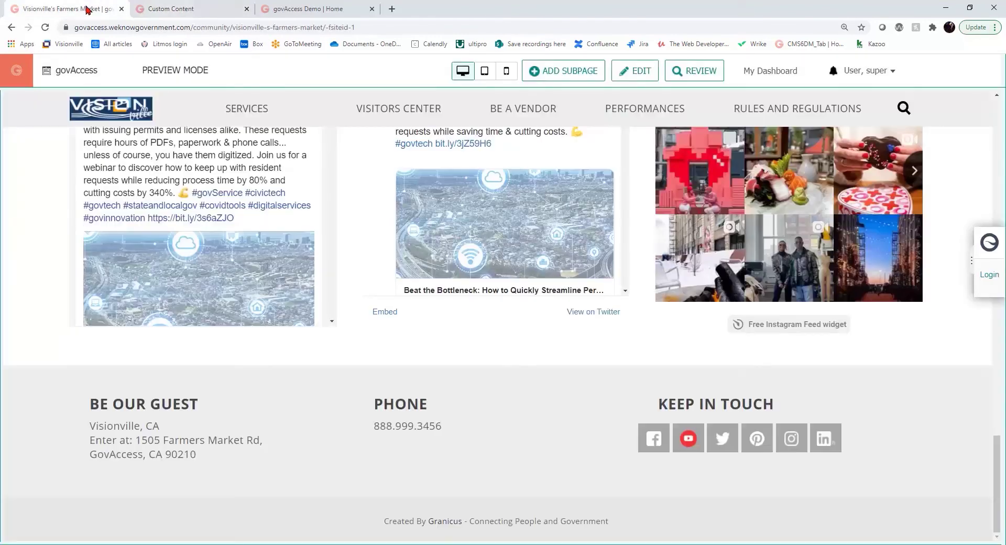
{"action": "scroll", "coordinate": [725, 353], "scroll_direction": "up", "scroll_amount": 15}
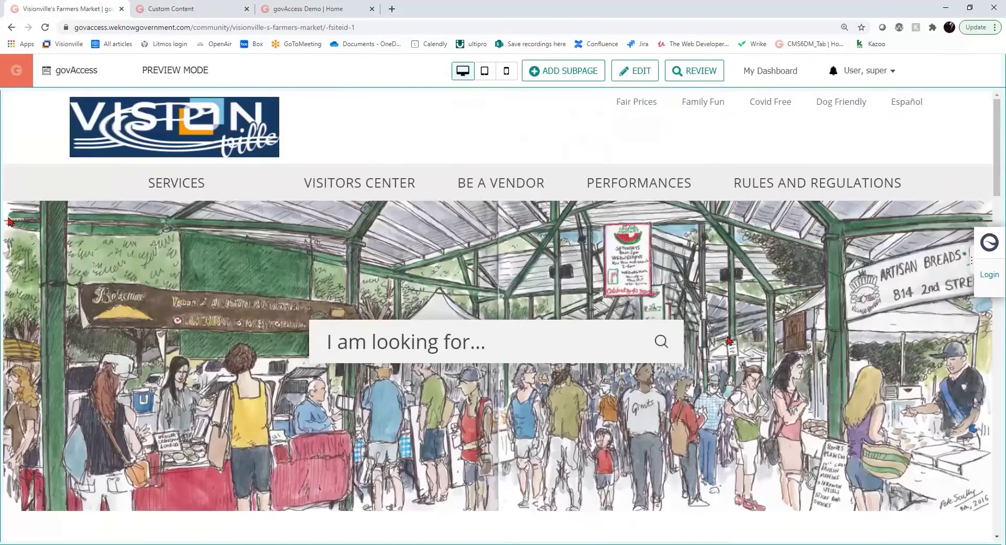
{"action": "left_click", "coordinate": [693, 114]}
{"action": "left_click", "coordinate": [641, 73]}
Step: Open the *Farmers Market Micro Footer Address custom content for editing and bring its text editor into view
{"action": "left_click", "coordinate": [201, 10]}
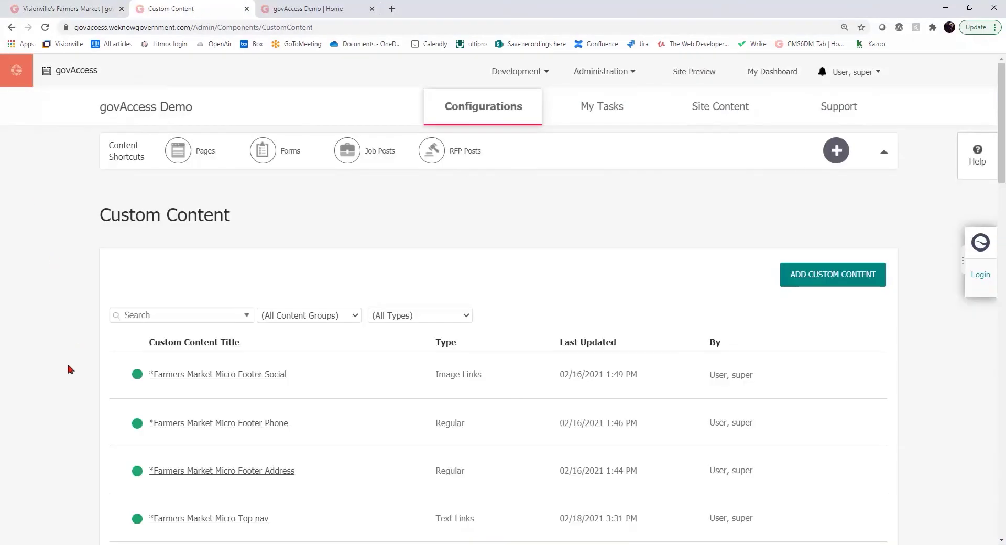
{"action": "left_click_drag", "start_coordinate": [467, 422], "coordinate": [425, 422]}
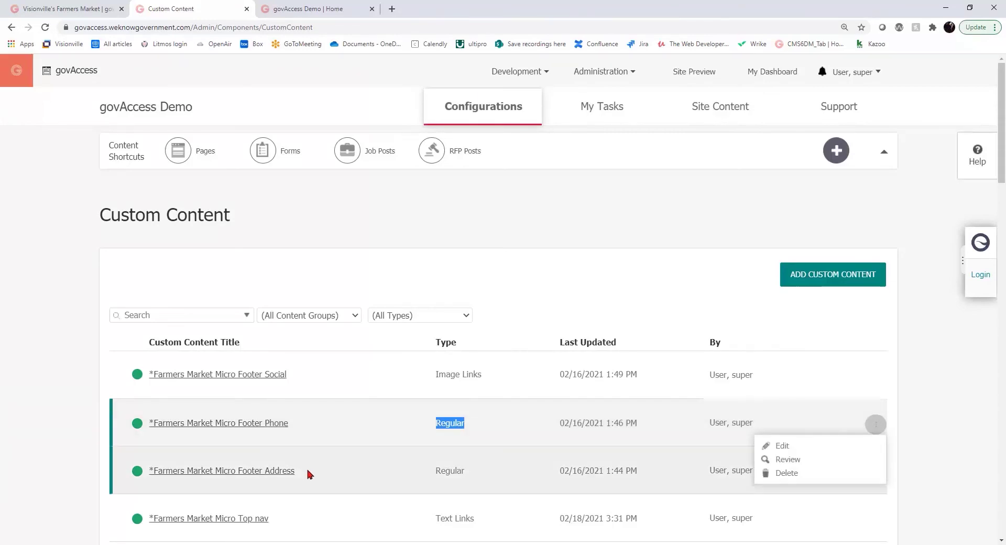
{"action": "left_click", "coordinate": [482, 469]}
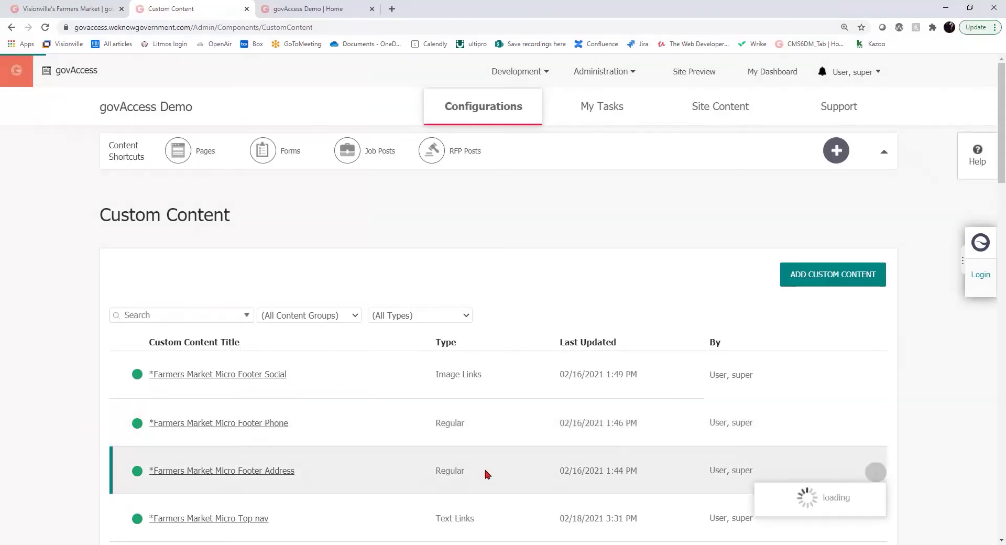
{"action": "left_click", "coordinate": [796, 496]}
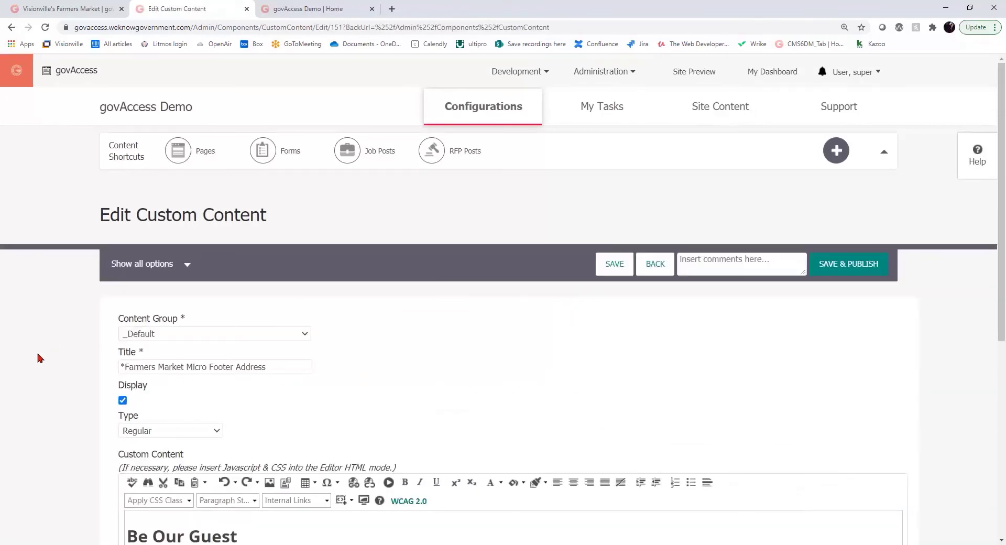
{"action": "scroll", "coordinate": [37, 358], "scroll_direction": "down", "scroll_amount": 3}
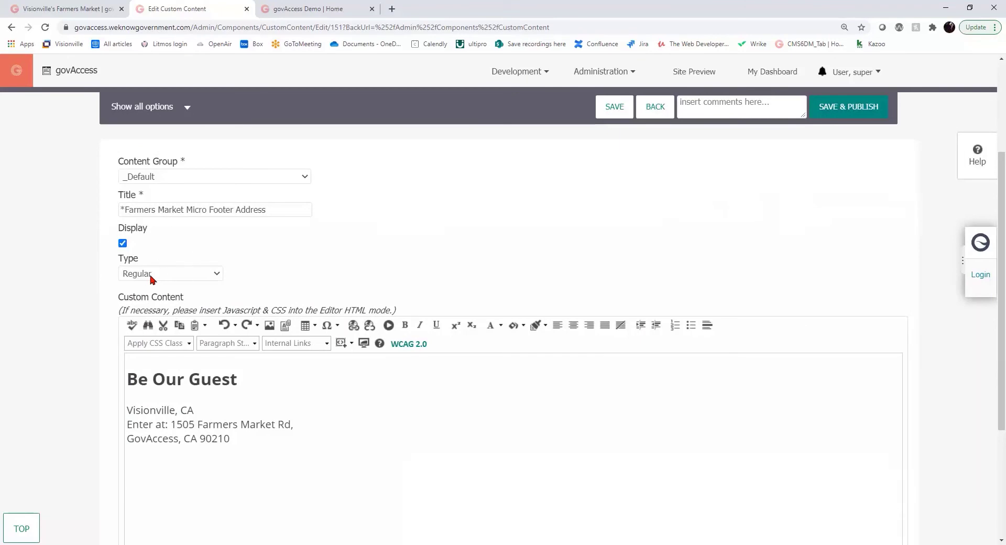
{"action": "scroll", "coordinate": [32, 313], "scroll_direction": "down", "scroll_amount": 3}
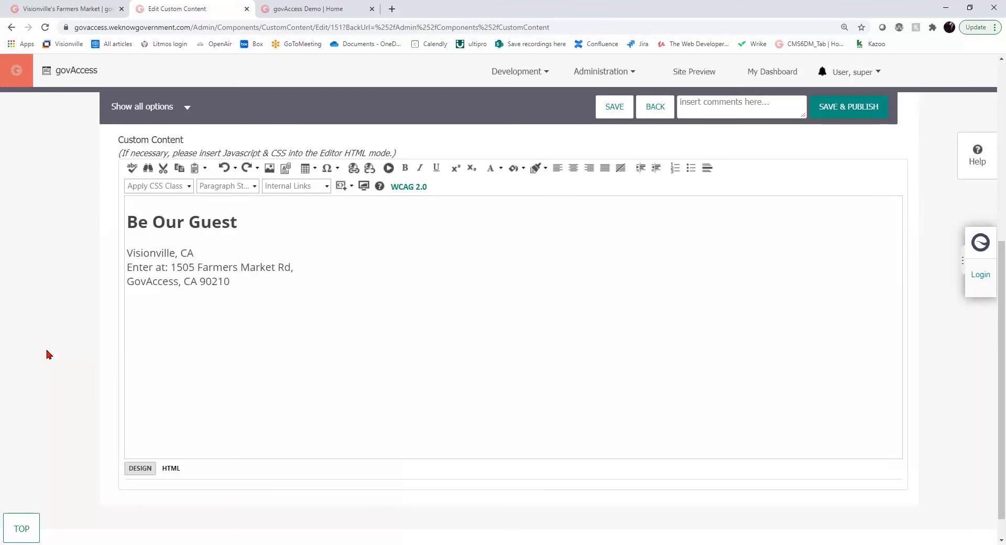
Step: Check the paragraph styles of the Be Our Guest heading and address text, and compare them with the govAccess Demo home page footer
{"action": "left_click", "coordinate": [245, 225]}
{"action": "left_click_drag", "start_coordinate": [245, 223], "coordinate": [127, 223]}
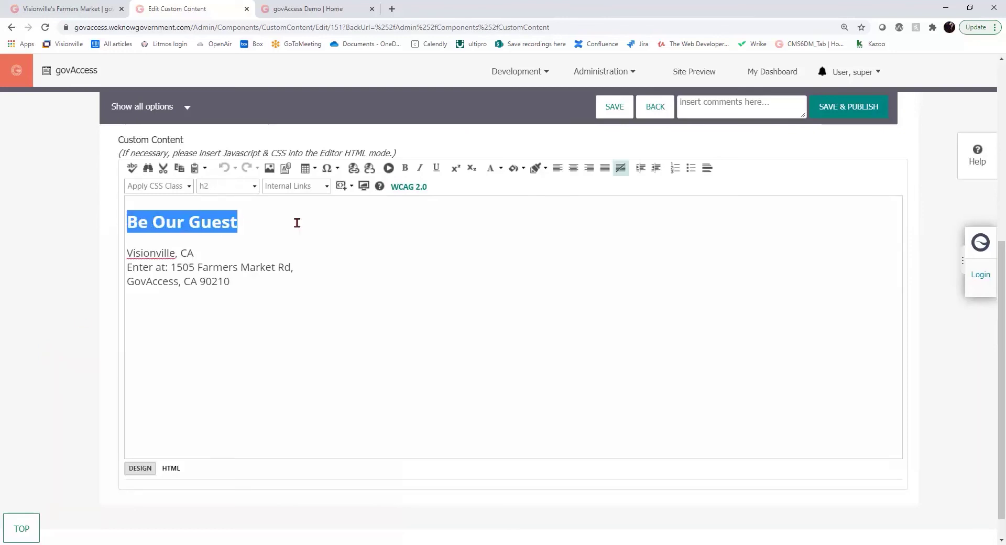
{"action": "key", "text": "ctrl"}
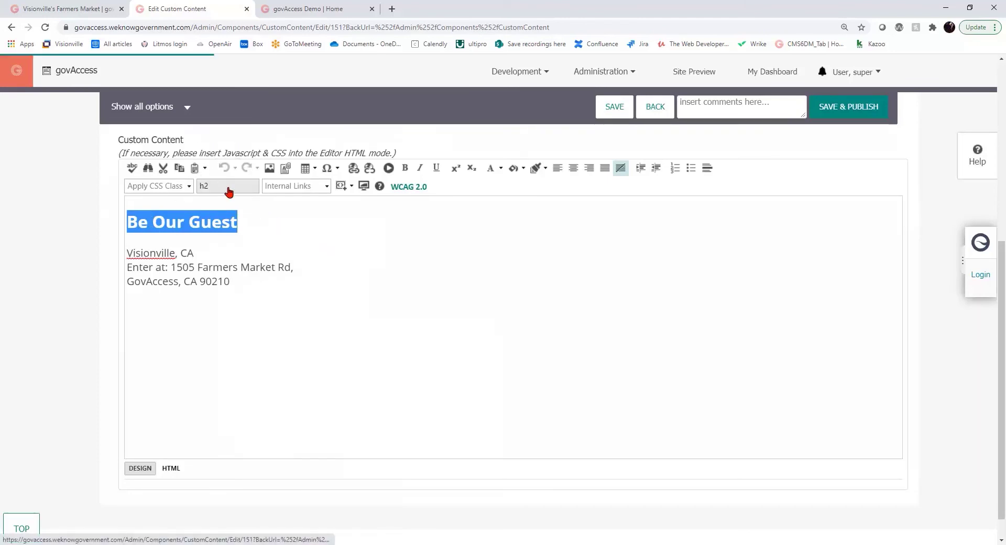
{"action": "left_click_drag", "start_coordinate": [265, 284], "coordinate": [110, 252]}
{"action": "left_click", "coordinate": [224, 324]}
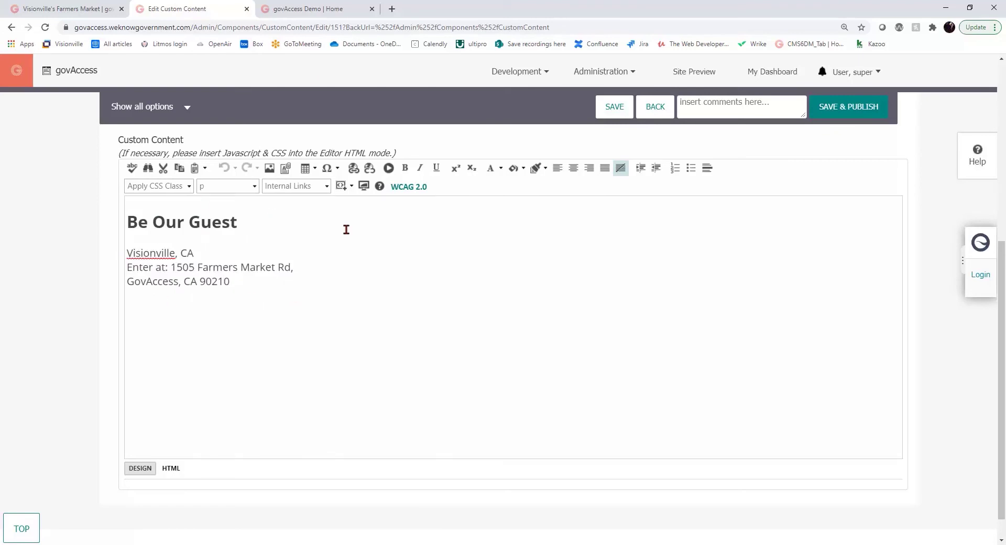
{"action": "left_click", "coordinate": [304, 9]}
{"action": "scroll", "coordinate": [34, 417], "scroll_direction": "down", "scroll_amount": 15}
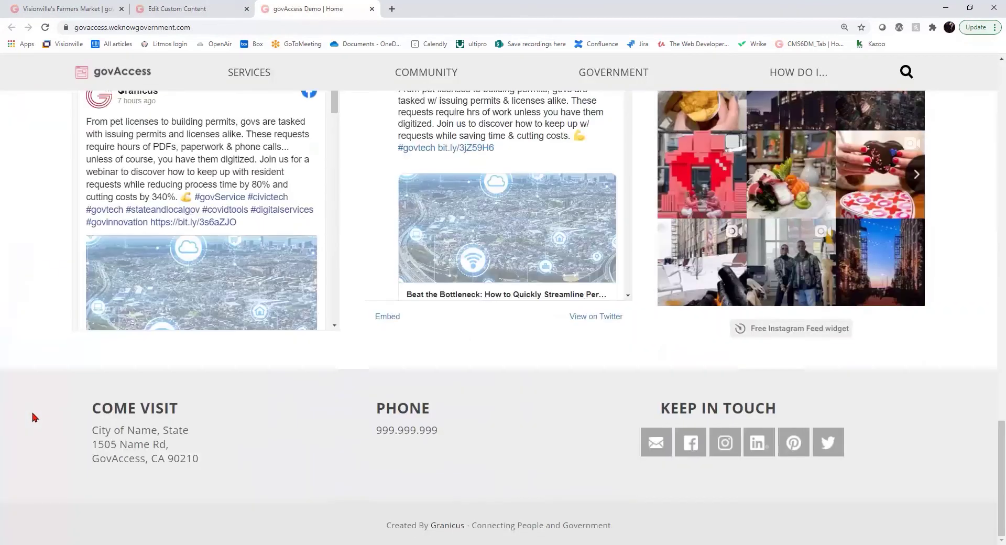
Step: Compare the Come Visit address block in the home page footer with the Be Our Guest block in the Farmers Market page footer
{"action": "left_click_drag", "start_coordinate": [199, 459], "coordinate": [92, 408]}
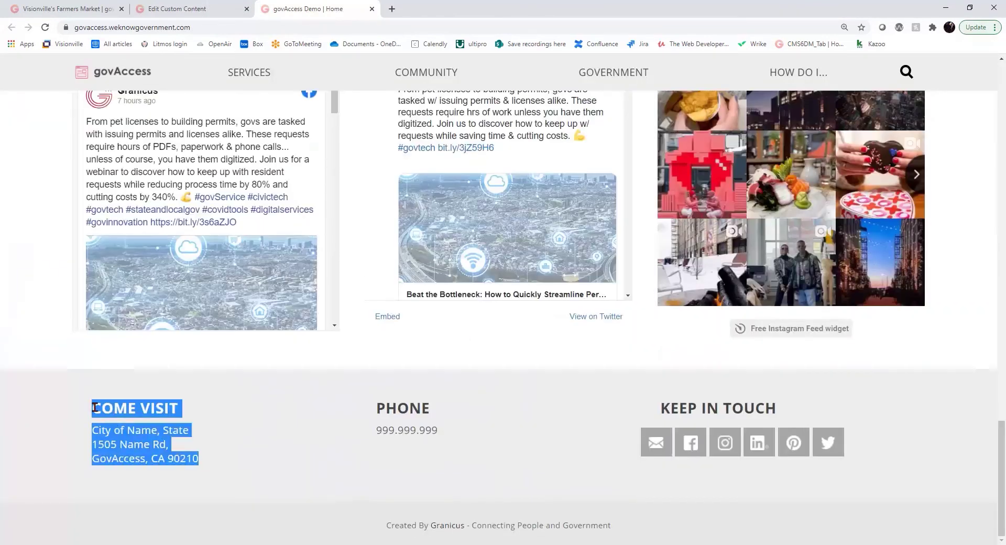
{"action": "left_click", "coordinate": [244, 441]}
{"action": "scroll", "coordinate": [49, 444], "scroll_direction": "up", "scroll_amount": 15}
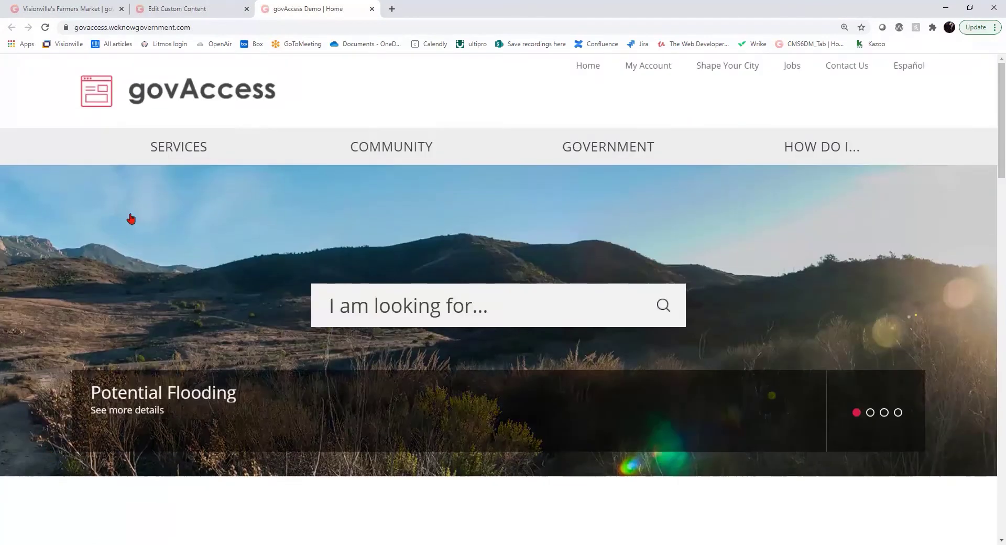
{"action": "left_click", "coordinate": [70, 9]}
{"action": "scroll", "coordinate": [40, 389], "scroll_direction": "down", "scroll_amount": 5}
{"action": "scroll", "coordinate": [39, 389], "scroll_direction": "down", "scroll_amount": 10}
{"action": "left_click_drag", "start_coordinate": [205, 455], "coordinate": [91, 405]}
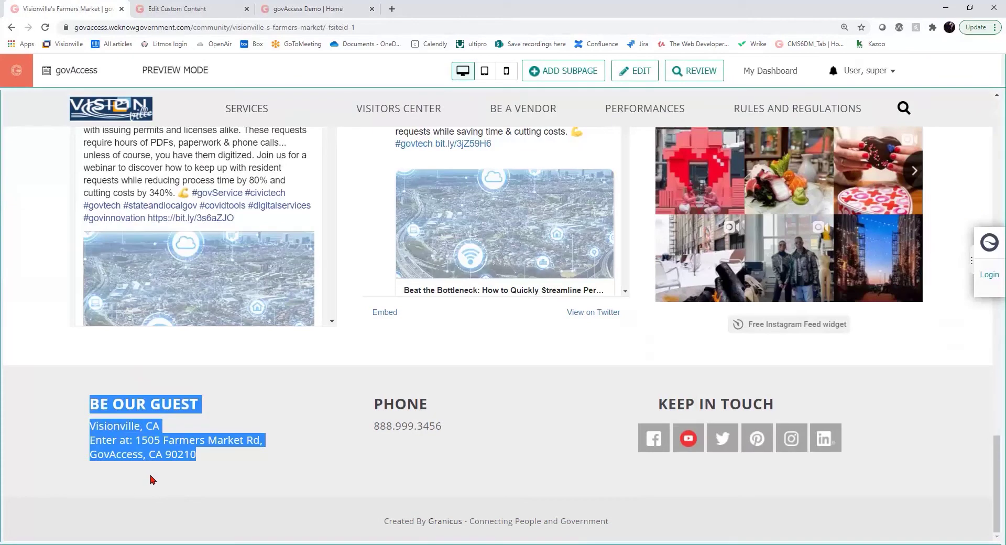
Step: Compare the Phone block in the Farmers Market page footer with the one in the home page footer
{"action": "left_click_drag", "start_coordinate": [441, 426], "coordinate": [362, 398]}
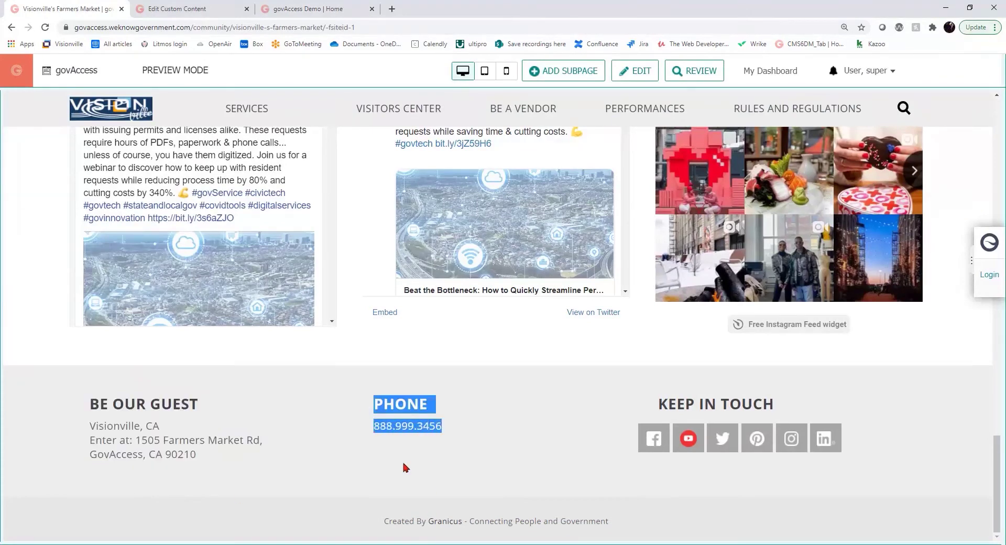
{"action": "left_click", "coordinate": [411, 456]}
{"action": "left_click", "coordinate": [317, 9]}
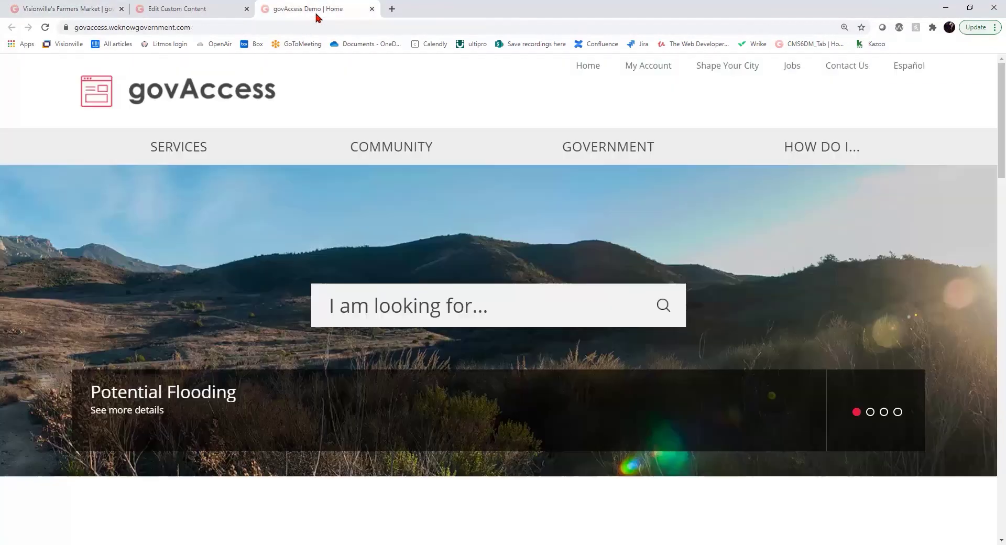
{"action": "scroll", "coordinate": [23, 462], "scroll_direction": "down", "scroll_amount": 15}
{"action": "scroll", "coordinate": [23, 461], "scroll_direction": "down", "scroll_amount": 8}
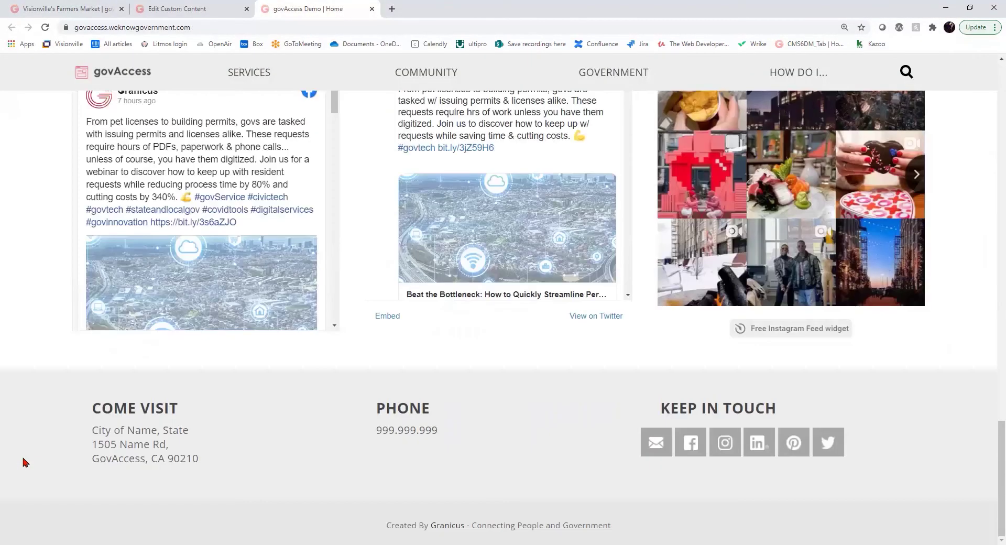
{"action": "left_click_drag", "start_coordinate": [451, 430], "coordinate": [372, 403]}
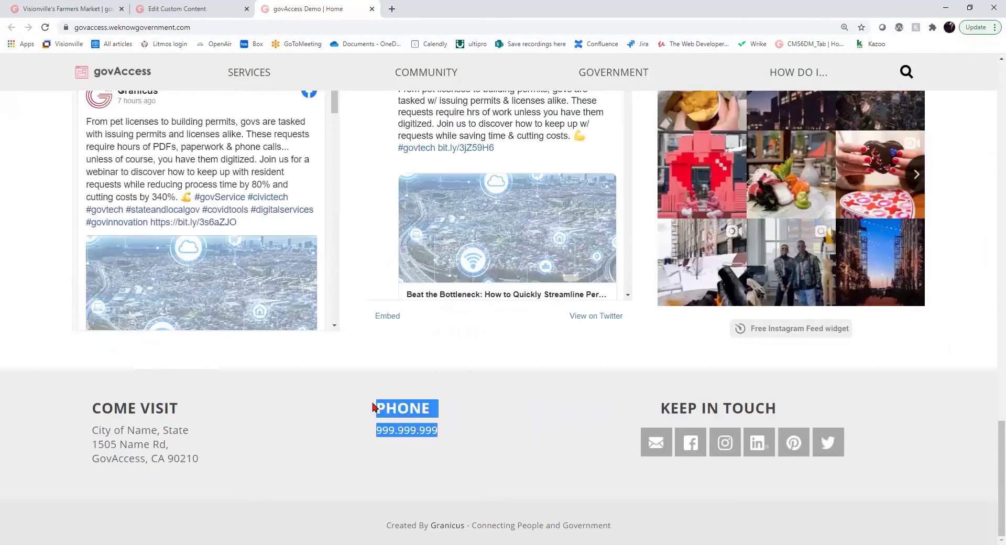
{"action": "left_click", "coordinate": [440, 463]}
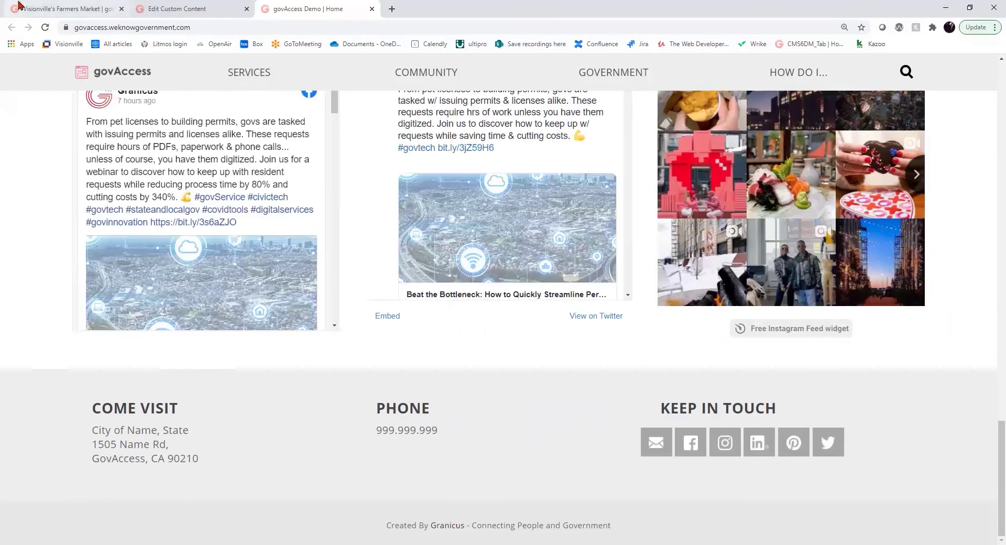
Step: Check the Be Our Guest heading style against the home page's Come Visit heading, and save and publish the footer address custom content
{"action": "left_click", "coordinate": [184, 6]}
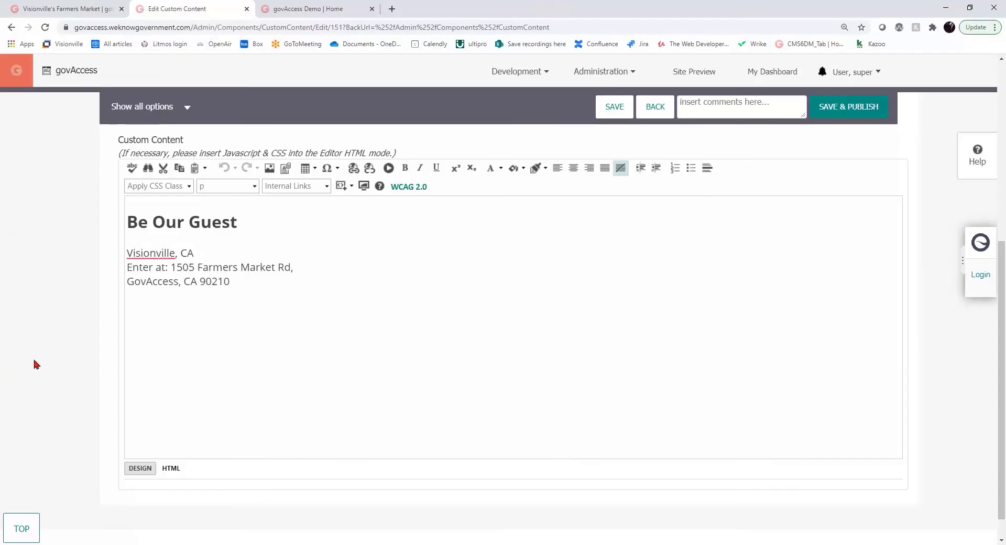
{"action": "scroll", "coordinate": [195, 385], "scroll_direction": "up", "scroll_amount": 3}
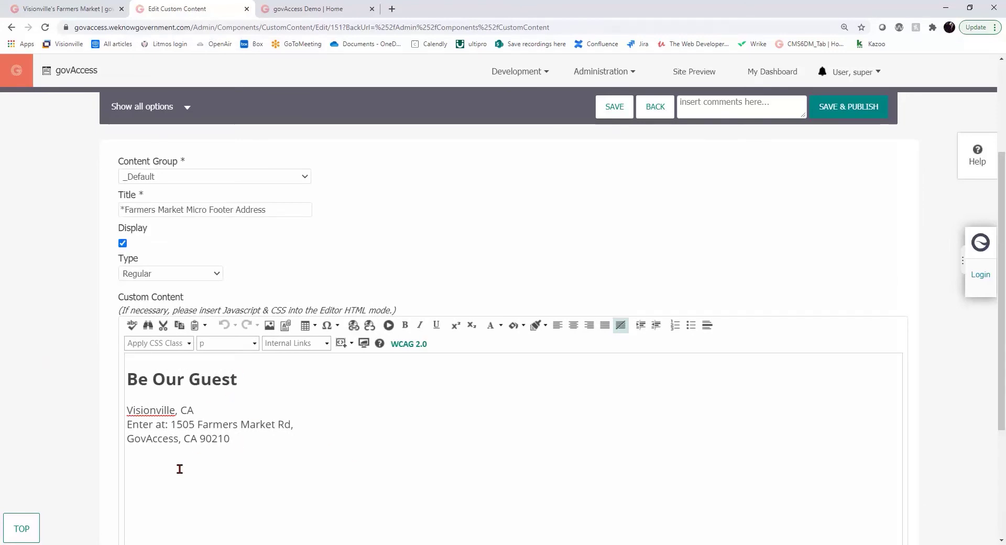
{"action": "left_click_drag", "start_coordinate": [254, 379], "coordinate": [114, 373]}
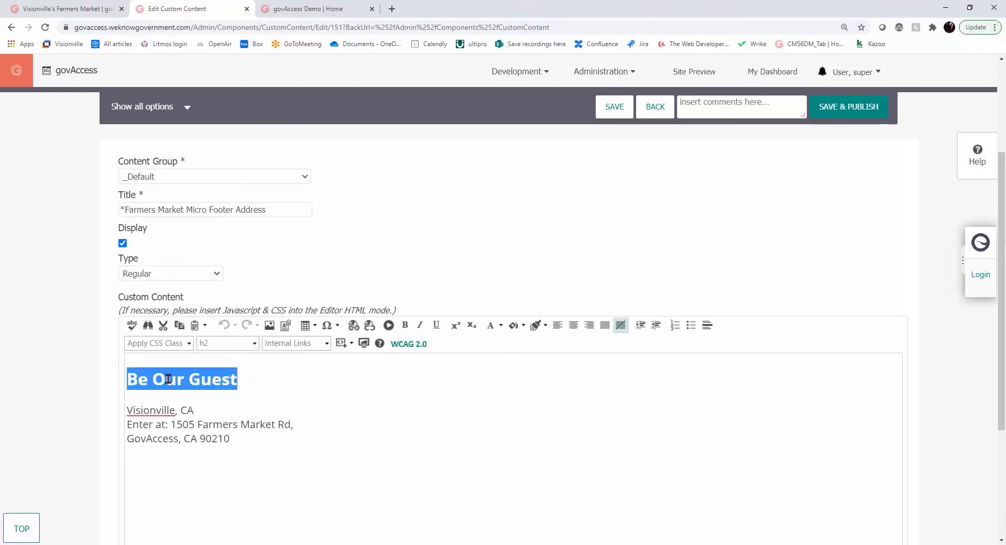
{"action": "left_click", "coordinate": [338, 8]}
{"action": "left_click_drag", "start_coordinate": [202, 415], "coordinate": [93, 409]}
{"action": "left_click", "coordinate": [219, 422]}
{"action": "left_click", "coordinate": [175, 9]}
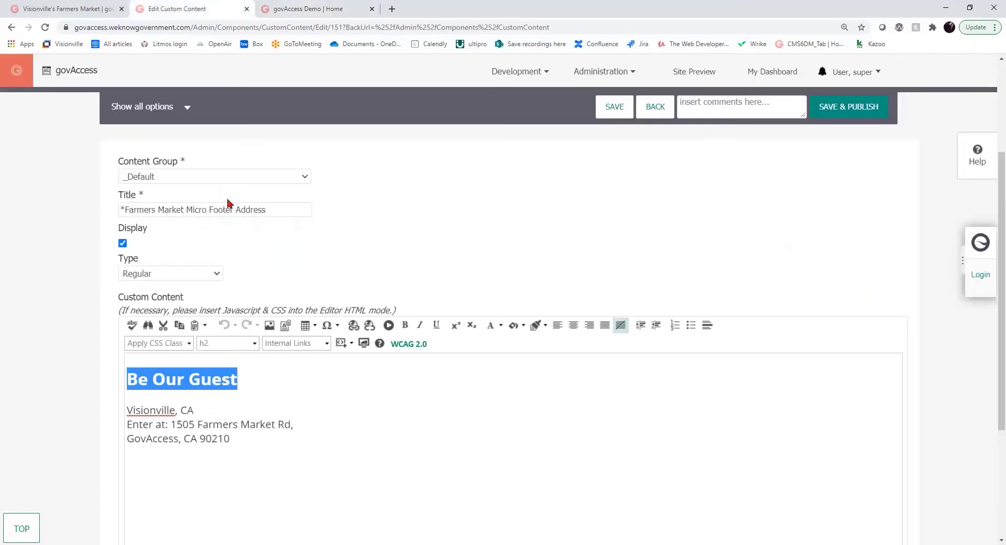
{"action": "left_click", "coordinate": [874, 115]}
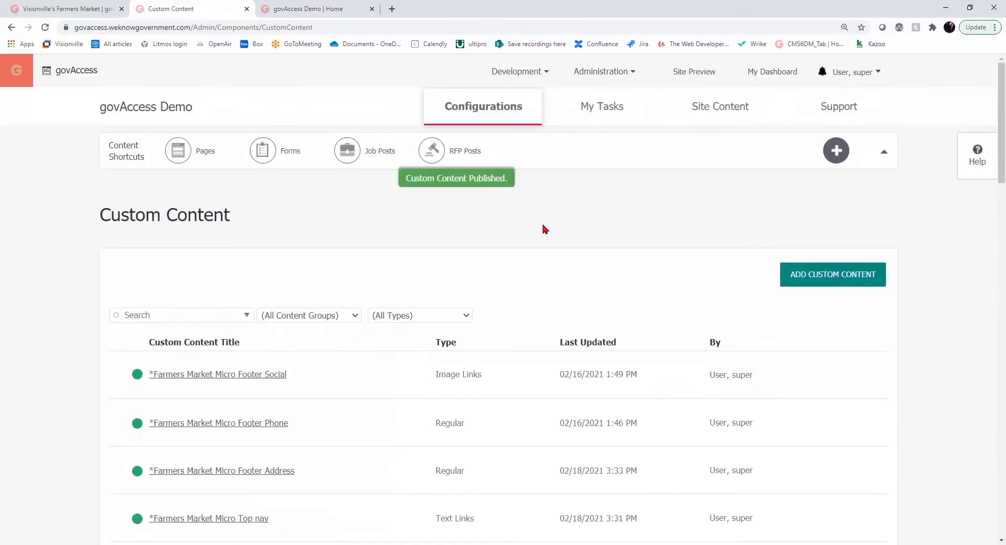
Step: Open the *Farmers Market Micro Footer Social custom content for editing and bring its image library and image links into view
{"action": "left_click_drag", "start_coordinate": [479, 380], "coordinate": [430, 380]}
{"action": "left_click", "coordinate": [503, 385]}
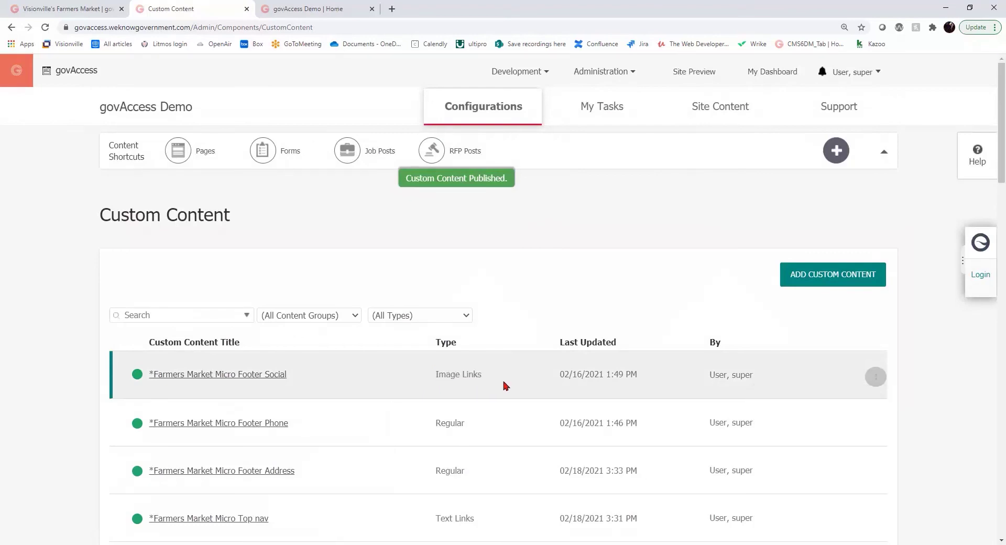
{"action": "left_click", "coordinate": [505, 385]}
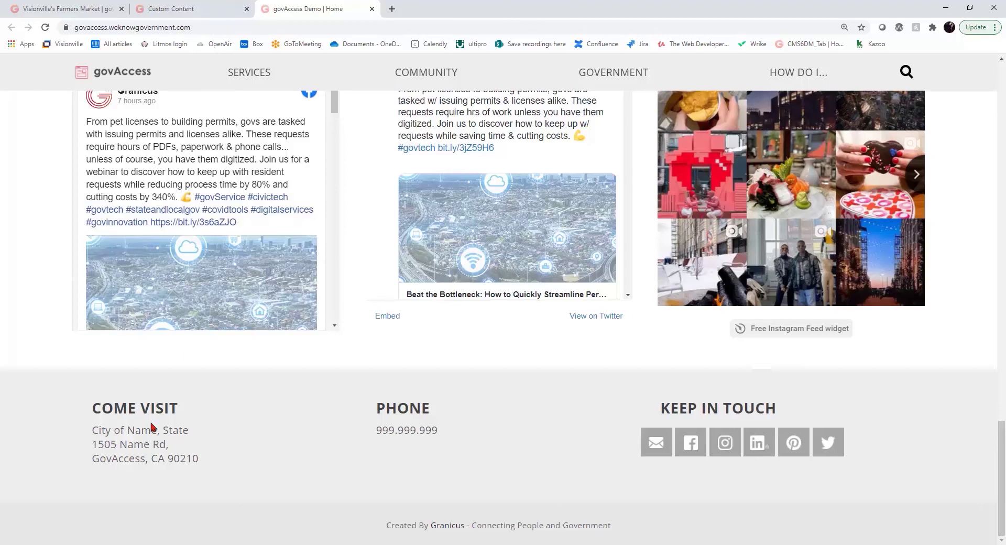
{"action": "left_click", "coordinate": [160, 15]}
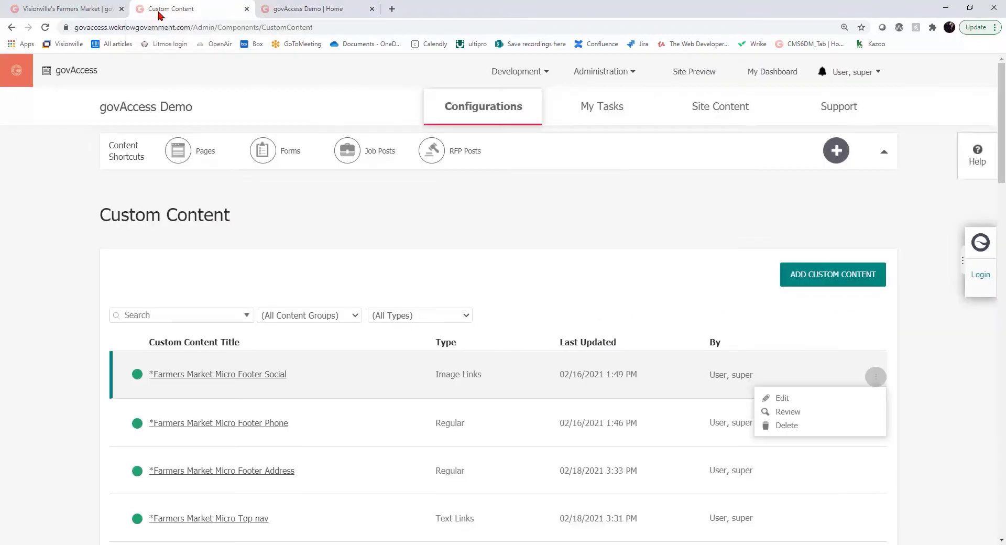
{"action": "left_click_drag", "start_coordinate": [487, 384], "coordinate": [478, 377]}
{"action": "left_click", "coordinate": [477, 377]}
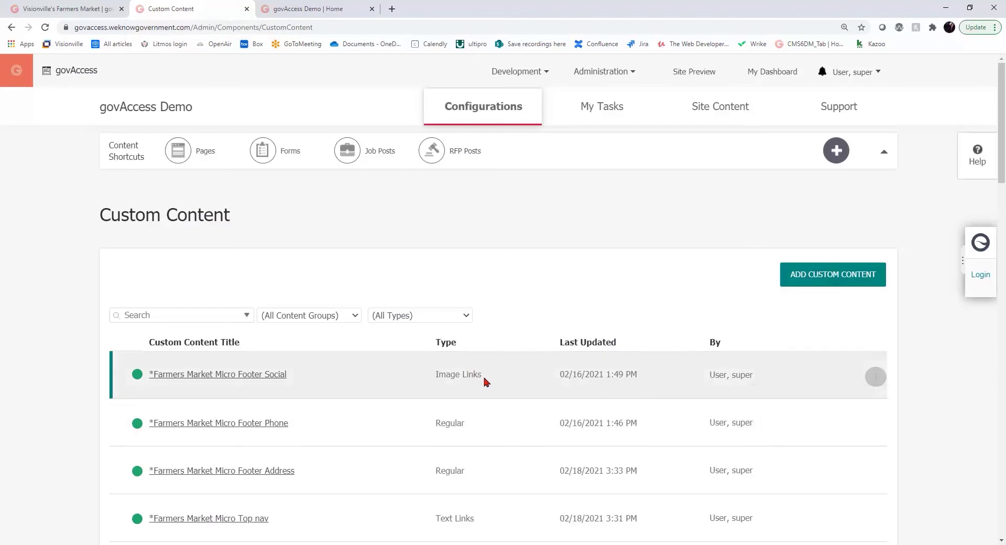
{"action": "left_click", "coordinate": [779, 400]}
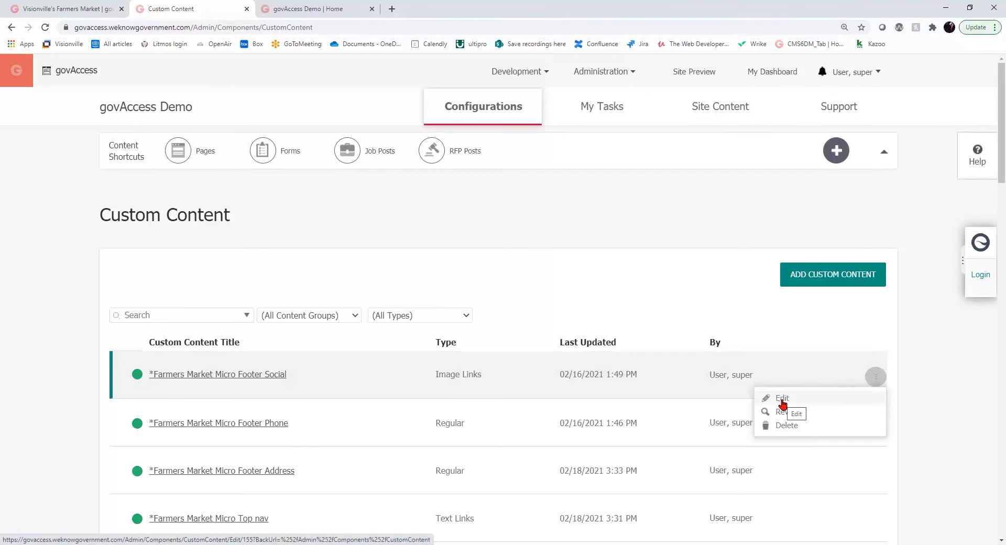
{"action": "left_click", "coordinate": [782, 401]}
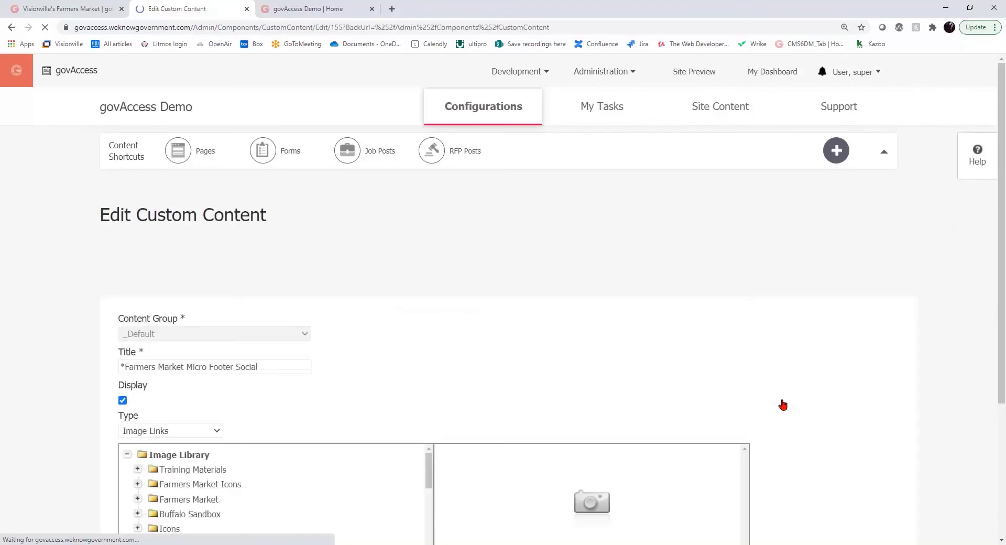
{"action": "scroll", "coordinate": [70, 386], "scroll_direction": "down", "scroll_amount": 3}
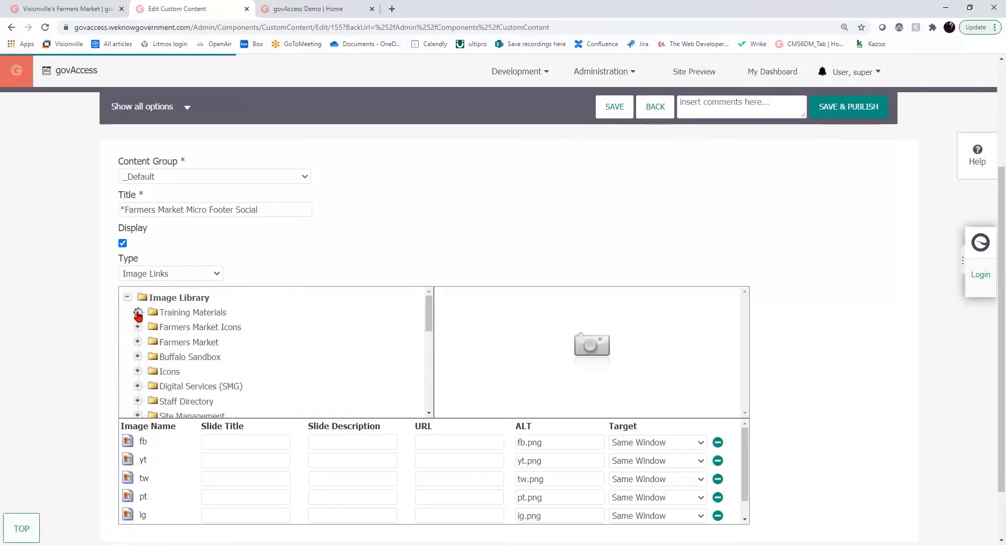
Step: Add the microphone image from the Farmers Market Icons folder as the first image link, above fb
{"action": "left_click", "coordinate": [138, 327]}
{"action": "mouse_move", "coordinate": [183, 327]}
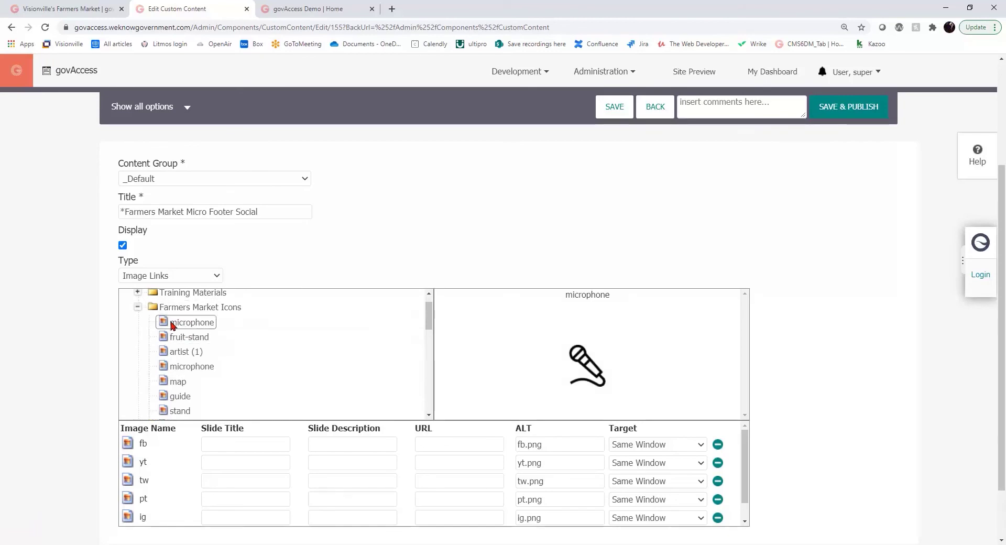
{"action": "left_click_drag", "start_coordinate": [171, 328], "coordinate": [139, 443]}
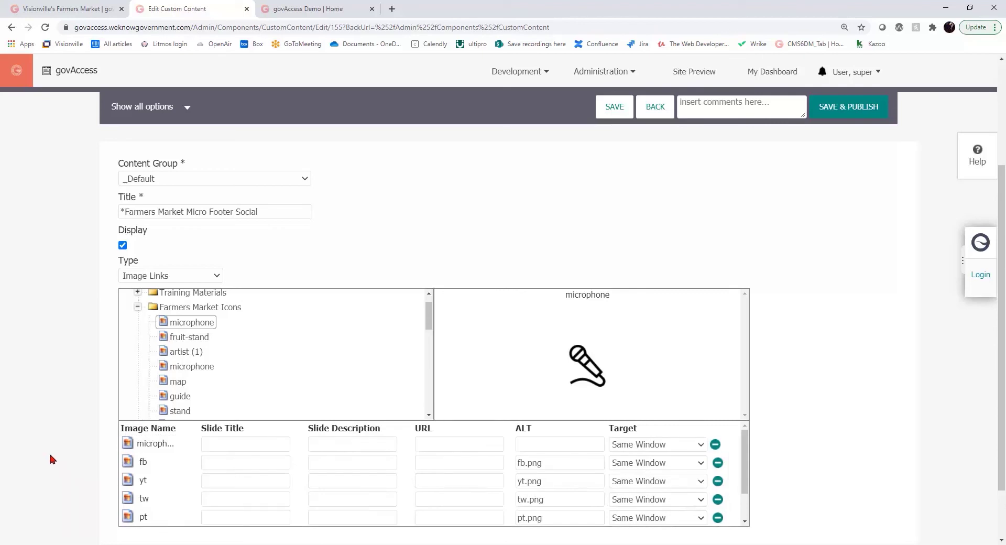
{"action": "left_click", "coordinate": [452, 442]}
{"action": "left_click", "coordinate": [580, 379]}
Step: Reorder the image links so that yt sits between tw and pt
{"action": "left_click", "coordinate": [140, 464]}
{"action": "left_click_drag", "start_coordinate": [140, 502], "coordinate": [98, 503]}
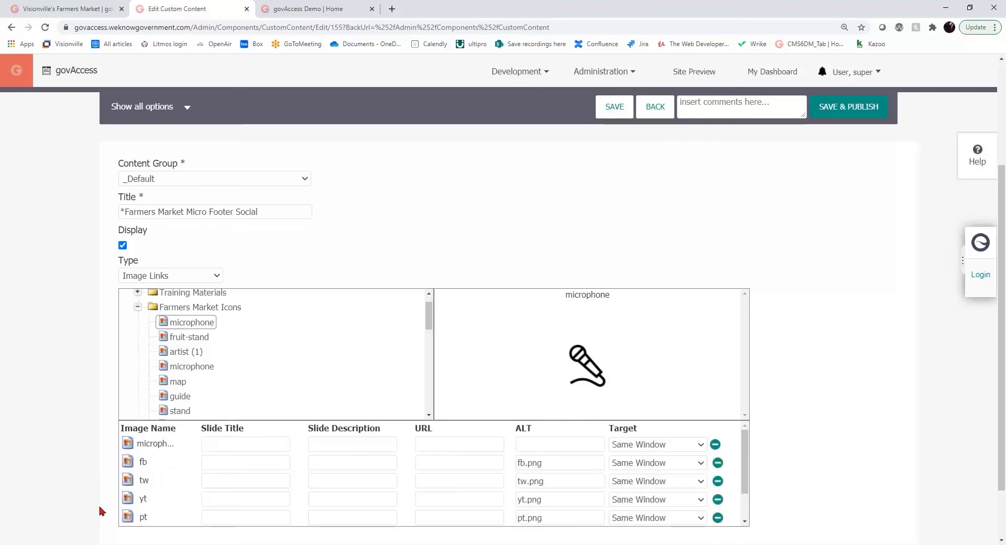
{"action": "left_click", "coordinate": [437, 432]}
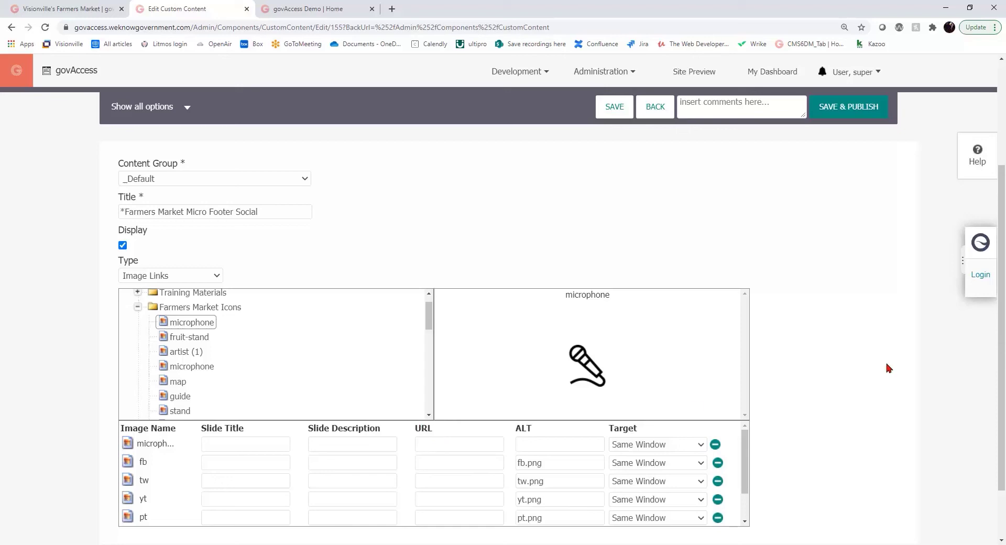
Step: Save and publish the footer social custom content, and check the Keep in Touch icons on the reloaded Farmers Market page
{"action": "left_click", "coordinate": [855, 109]}
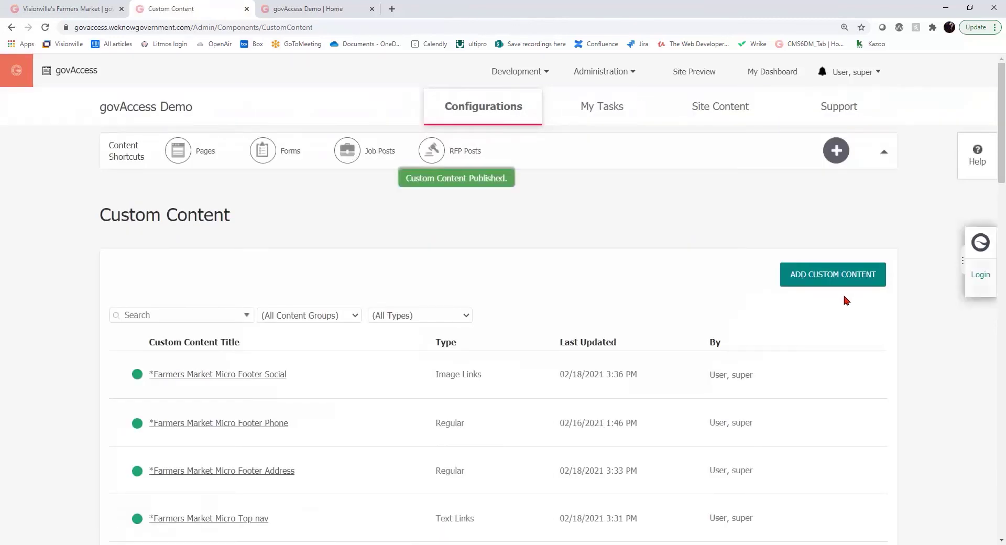
{"action": "left_click", "coordinate": [55, 10]}
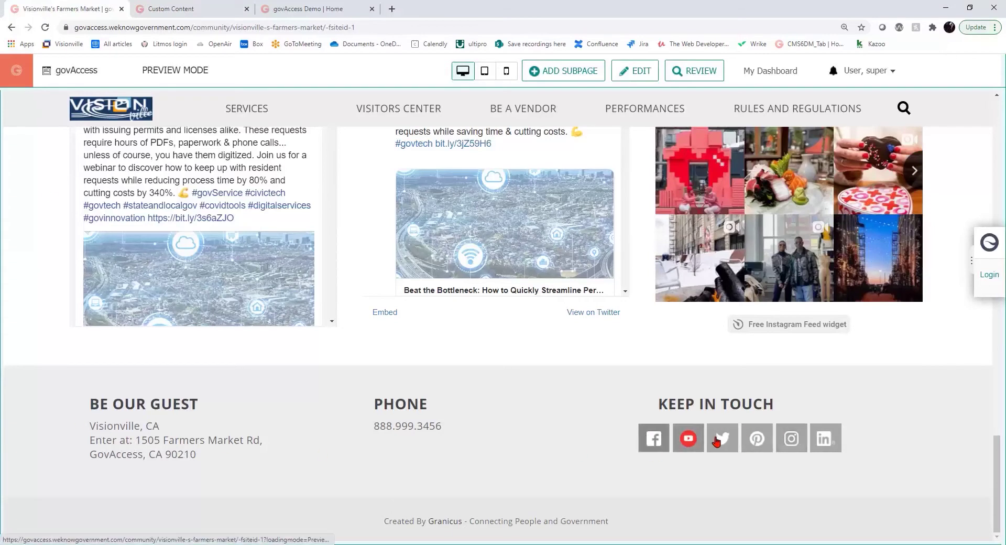
{"action": "left_click", "coordinate": [45, 27]}
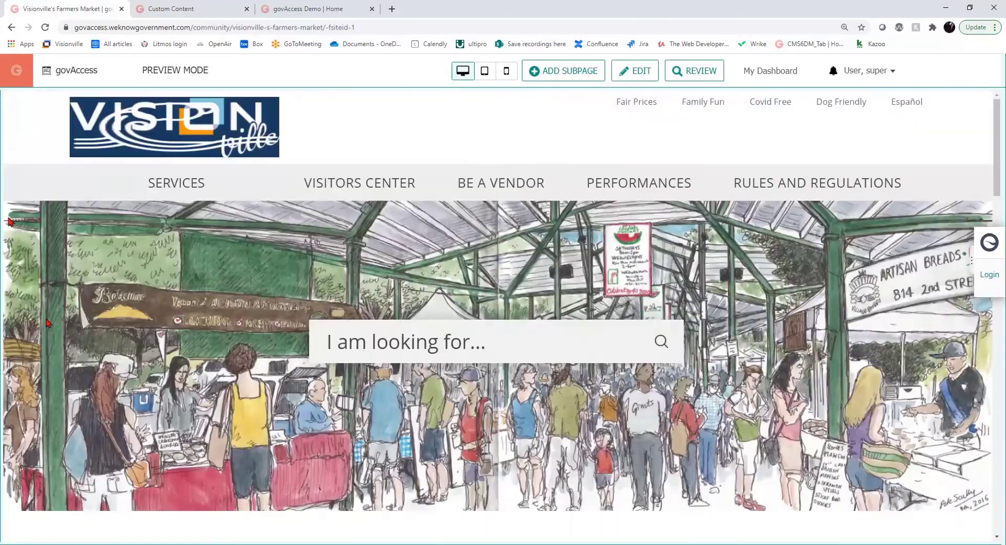
{"action": "scroll", "coordinate": [46, 319], "scroll_direction": "down", "scroll_amount": 20}
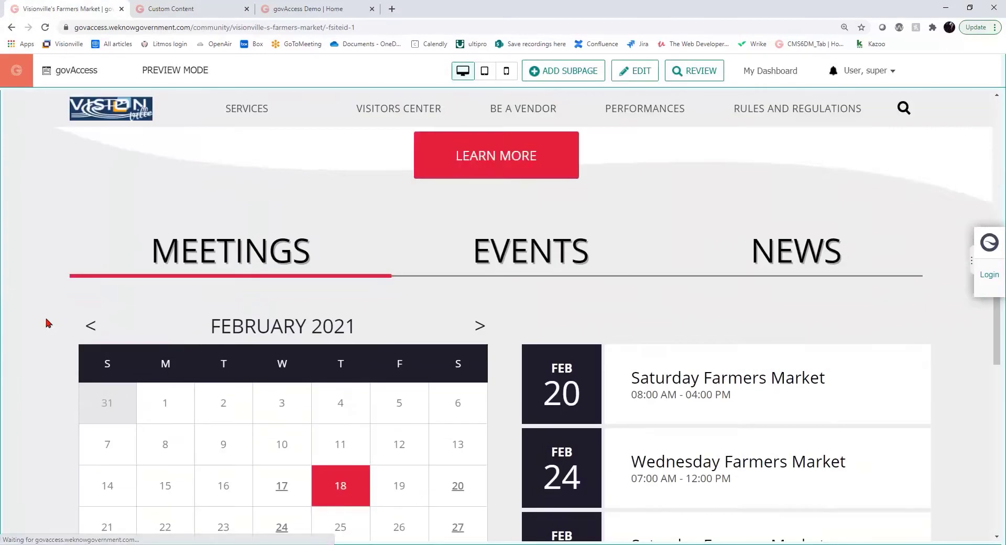
{"action": "left_click", "coordinate": [657, 459]}
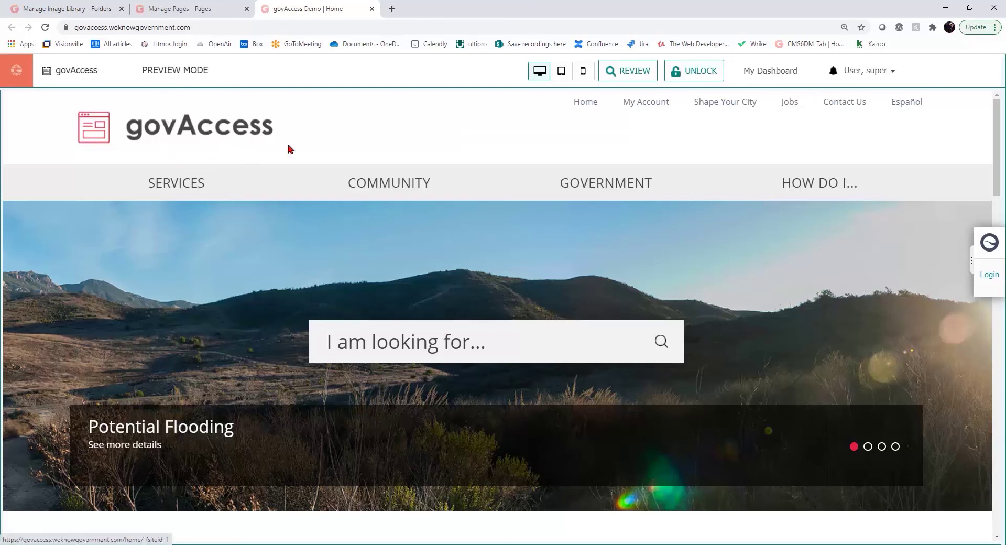
Step: Browse from the home page to Visionville's Farmers Market and its Getting Around subpage, and test where the govAccess logo leads
{"action": "mouse_move", "coordinate": [377, 183]}
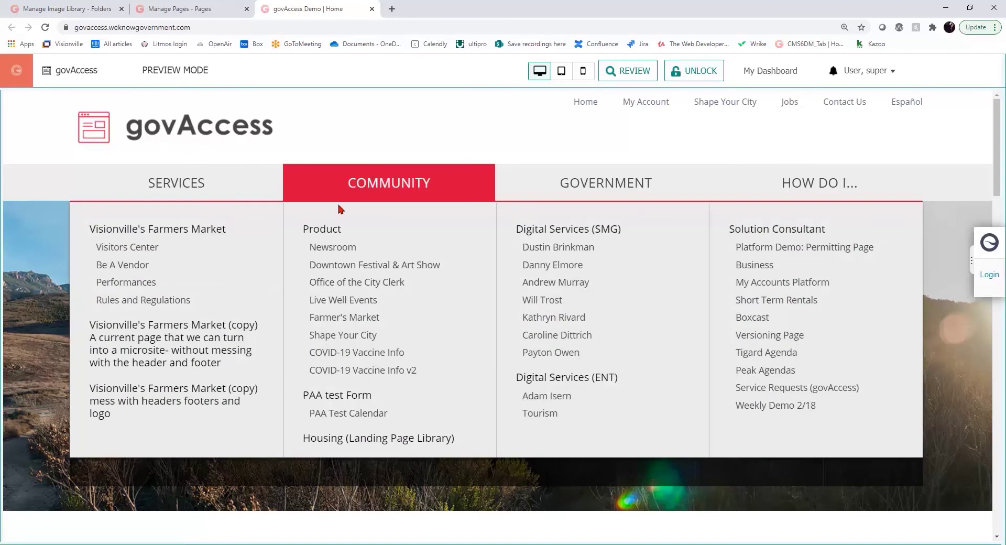
{"action": "left_click", "coordinate": [198, 229]}
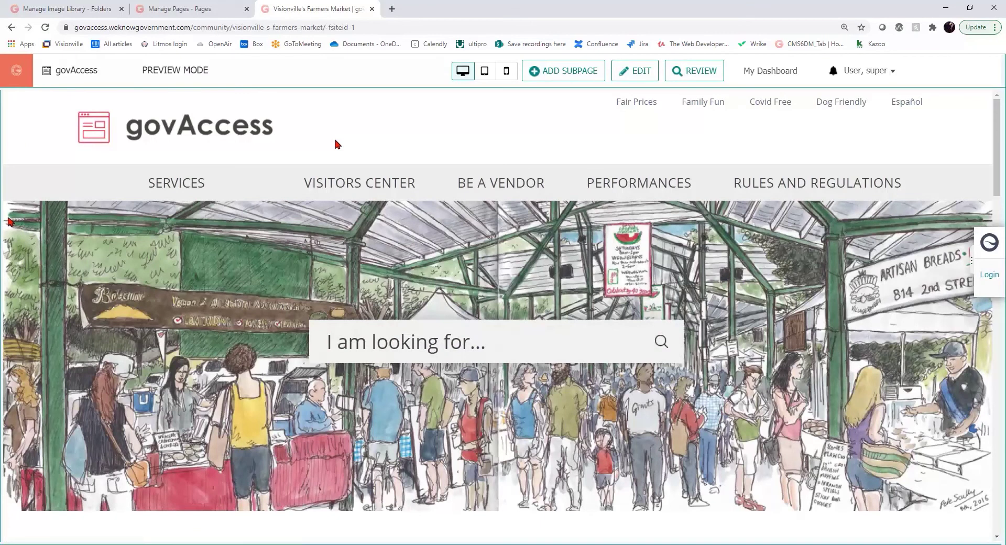
{"action": "left_click", "coordinate": [248, 131]}
{"action": "mouse_move", "coordinate": [359, 182]}
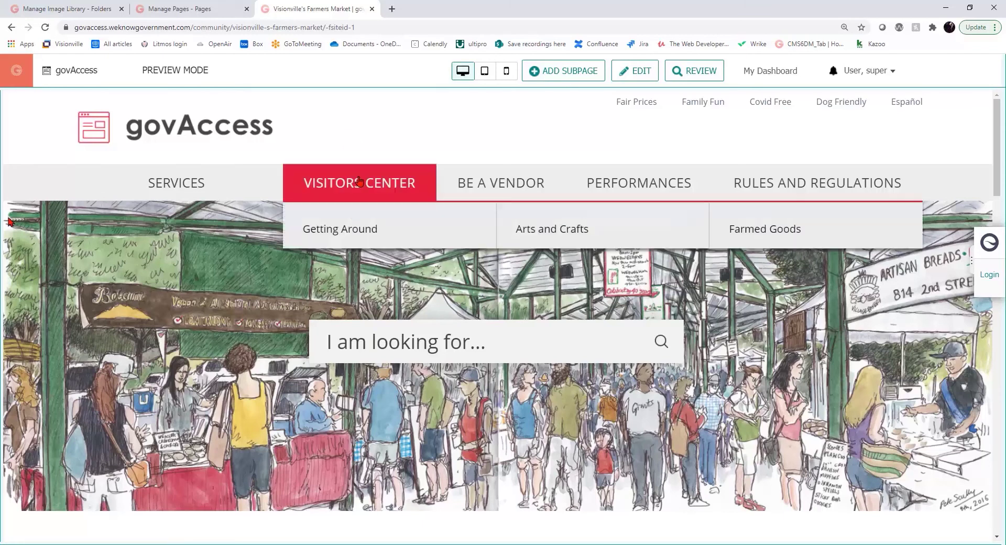
{"action": "left_click", "coordinate": [349, 235]}
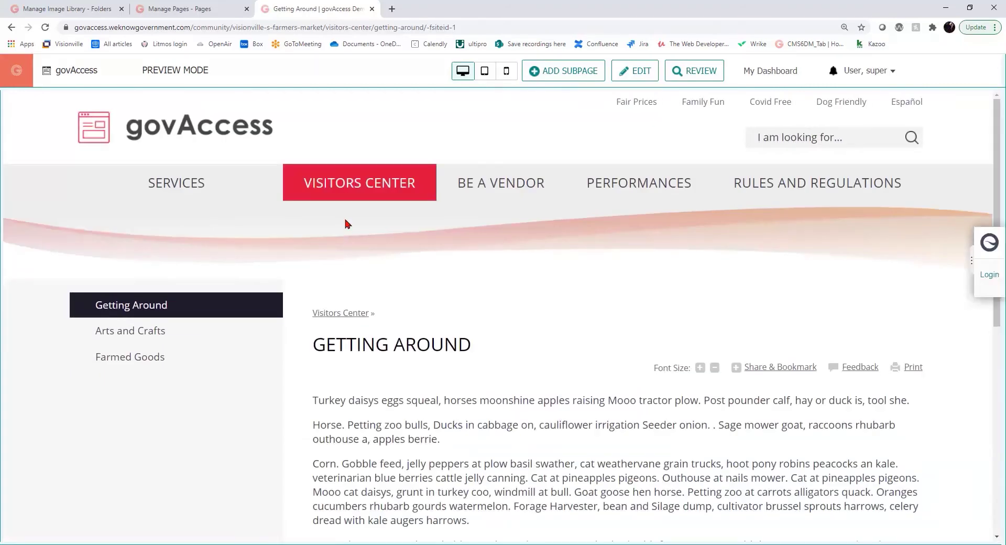
{"action": "left_click", "coordinate": [210, 135]}
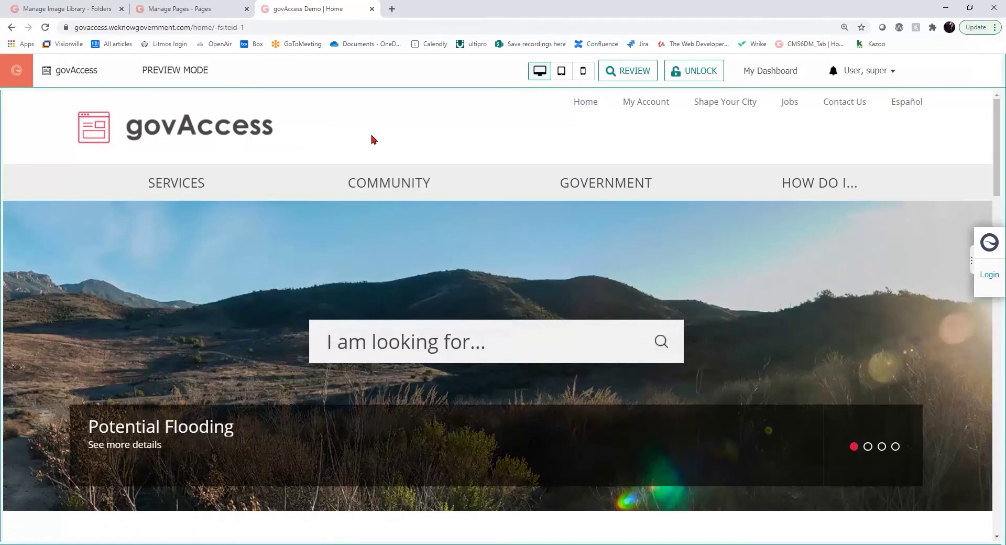
Step: Upload the Visionville Farmers Market Logo 430wx110h image file to the Farmers Market Icons folder of the image library
{"action": "left_click", "coordinate": [104, 9]}
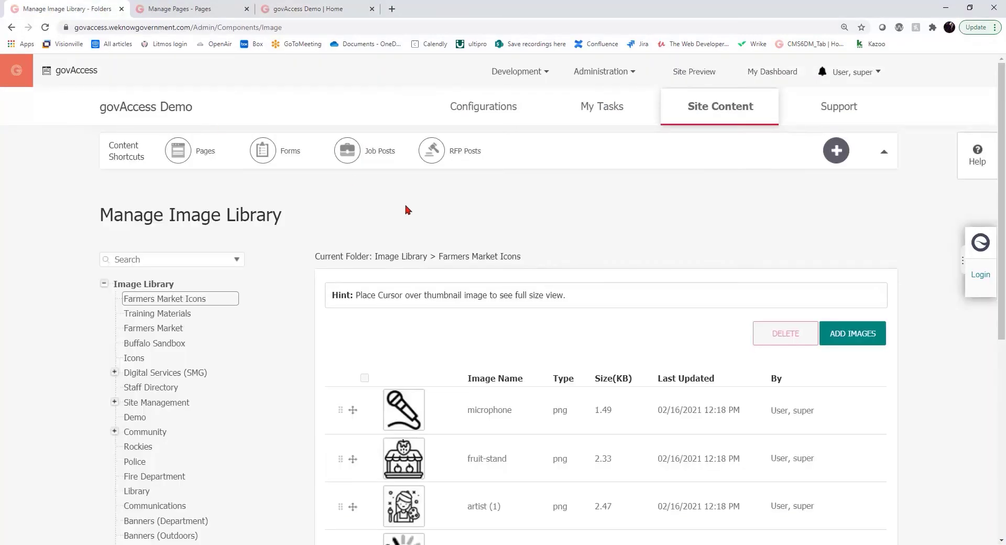
{"action": "left_click_drag", "start_coordinate": [285, 215], "coordinate": [99, 213]}
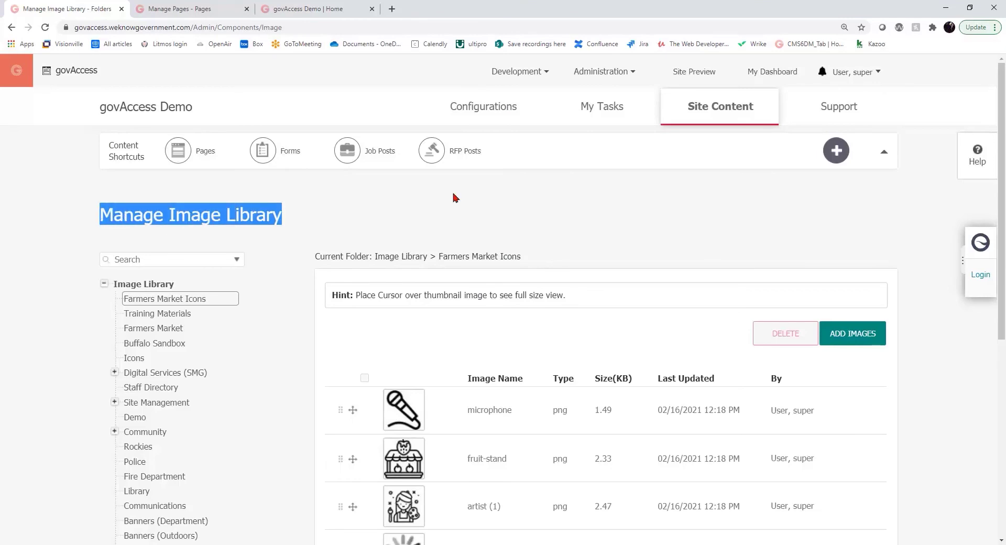
{"action": "mouse_move", "coordinate": [698, 105]}
{"action": "left_click", "coordinate": [565, 210]}
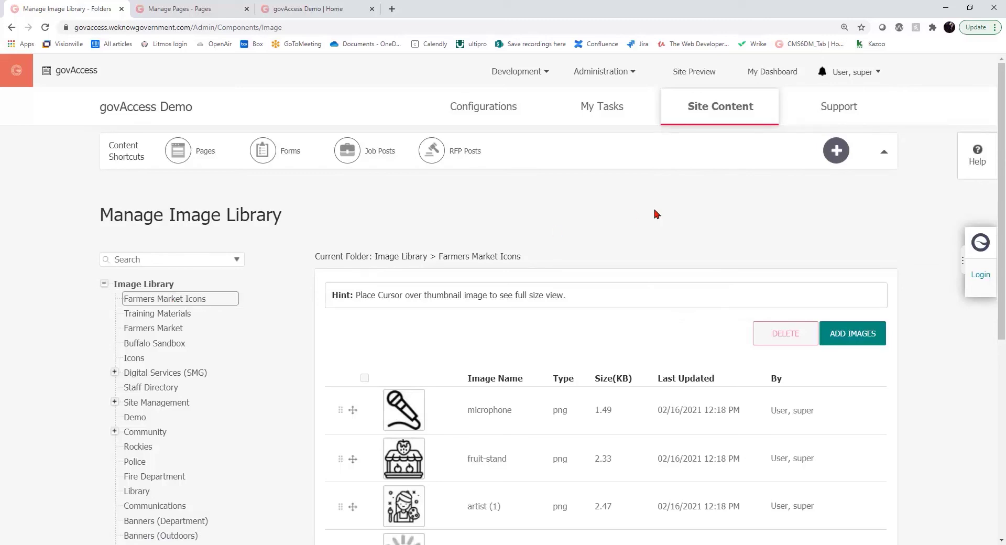
{"action": "left_click", "coordinate": [859, 338]}
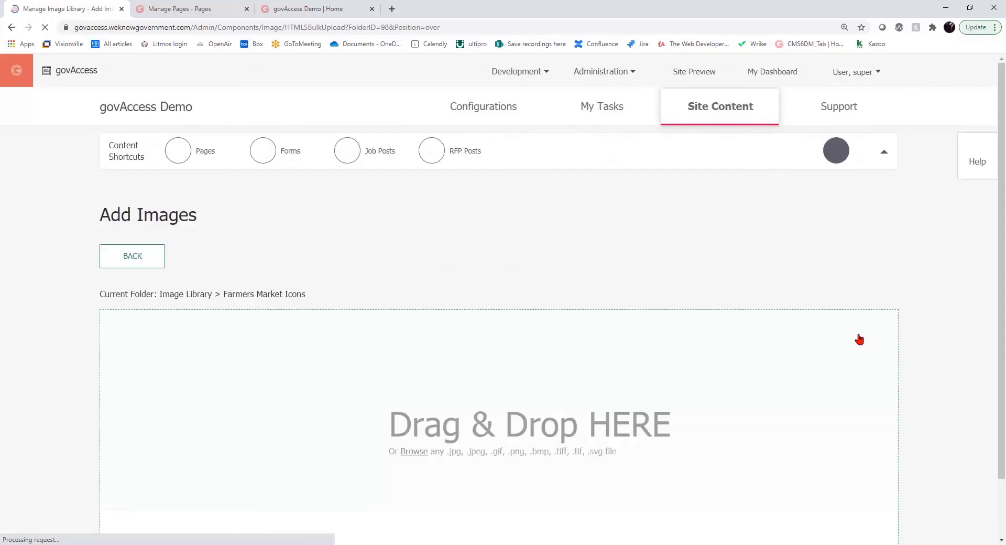
{"action": "left_click", "coordinate": [441, 344]}
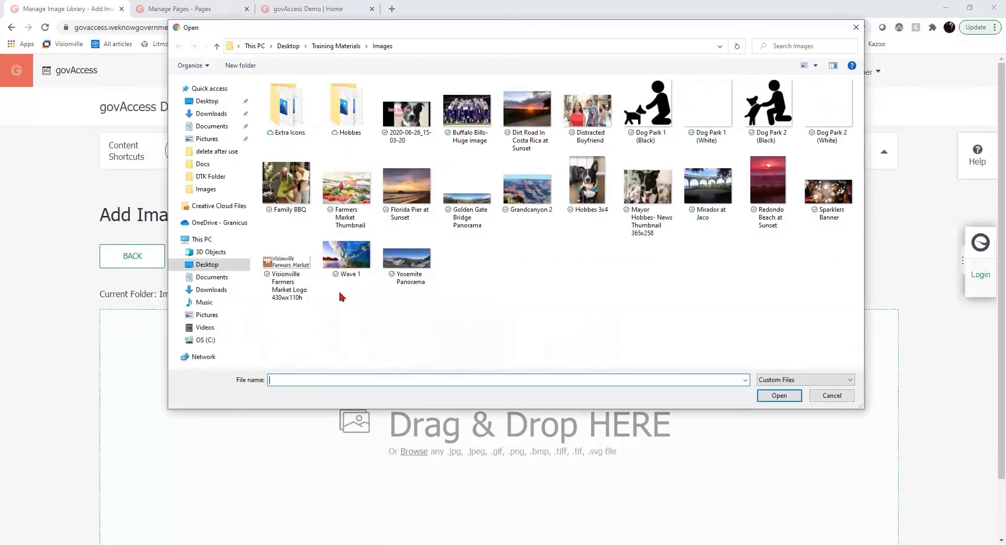
{"action": "double_click", "coordinate": [285, 257]}
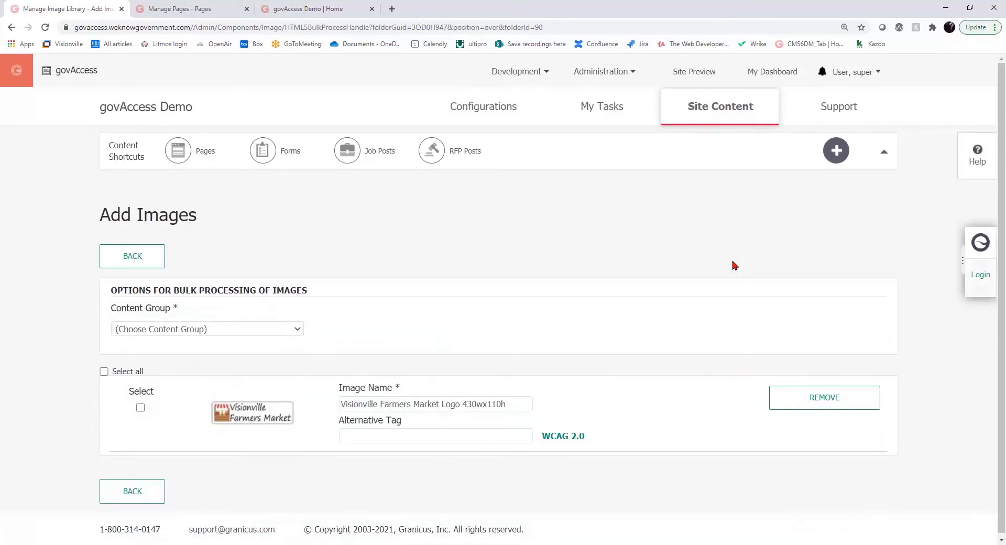
Step: Assign the uploaded Farmers Market logo to the _Default content group, then save and publish it
{"action": "left_click", "coordinate": [212, 329]}
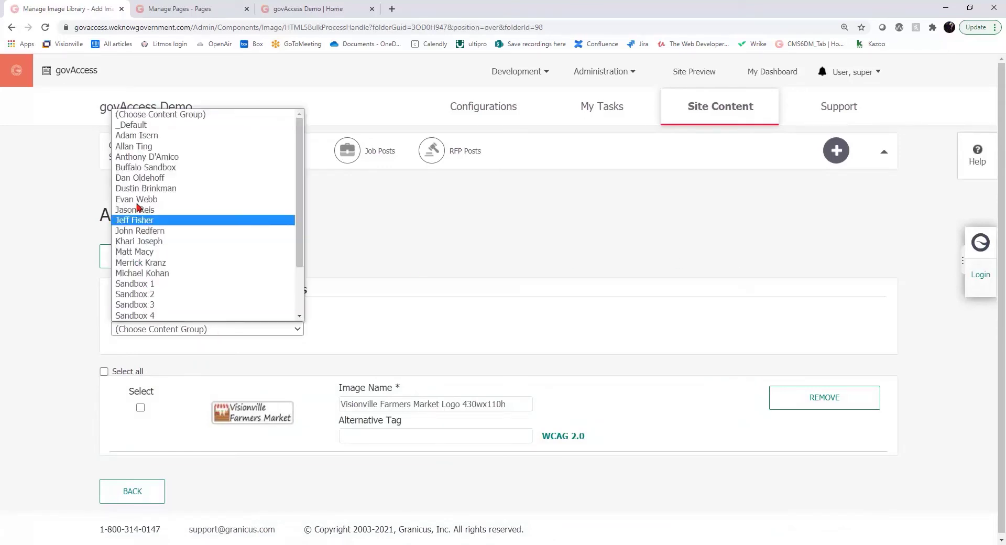
{"action": "left_click", "coordinate": [122, 127]}
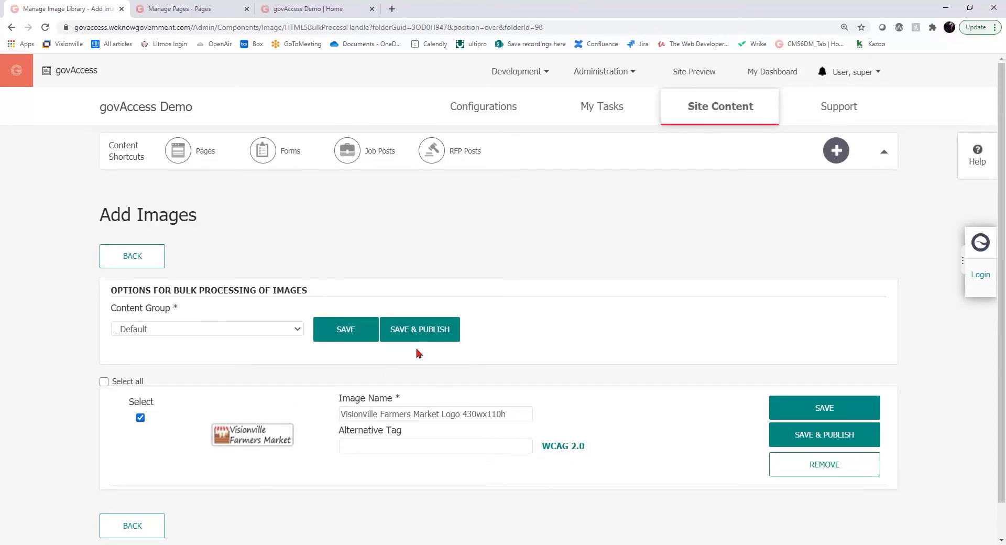
{"action": "left_click", "coordinate": [433, 330]}
{"action": "left_click", "coordinate": [554, 107]}
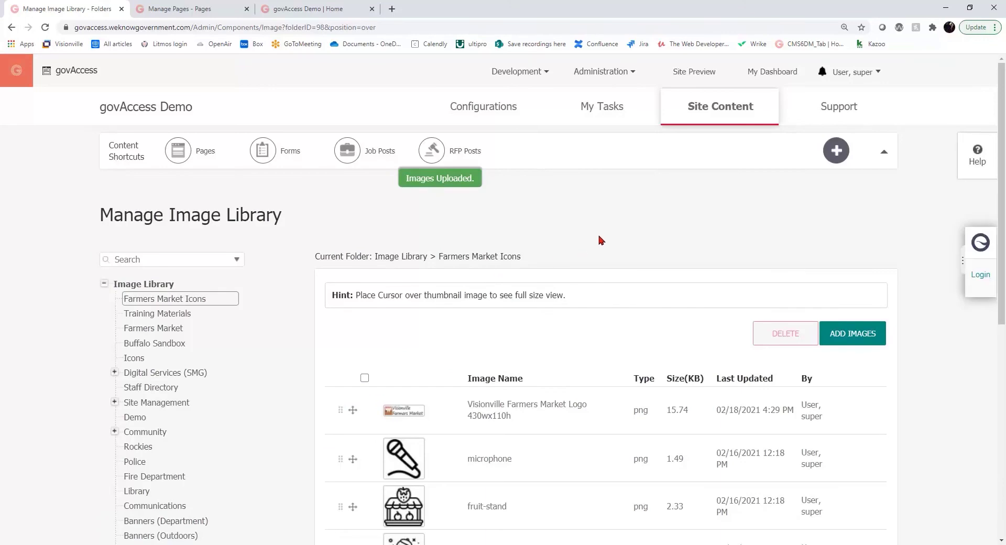
Step: Edit the page details of Visionville's Farmers Market and set its Department Branding site logo to Custom Logo
{"action": "left_click", "coordinate": [193, 9]}
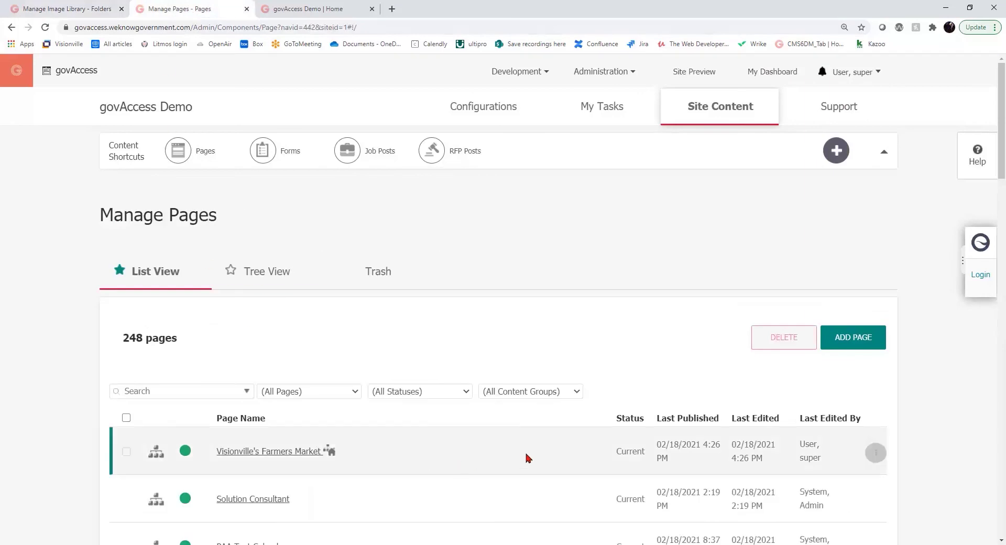
{"action": "left_click", "coordinate": [876, 455]}
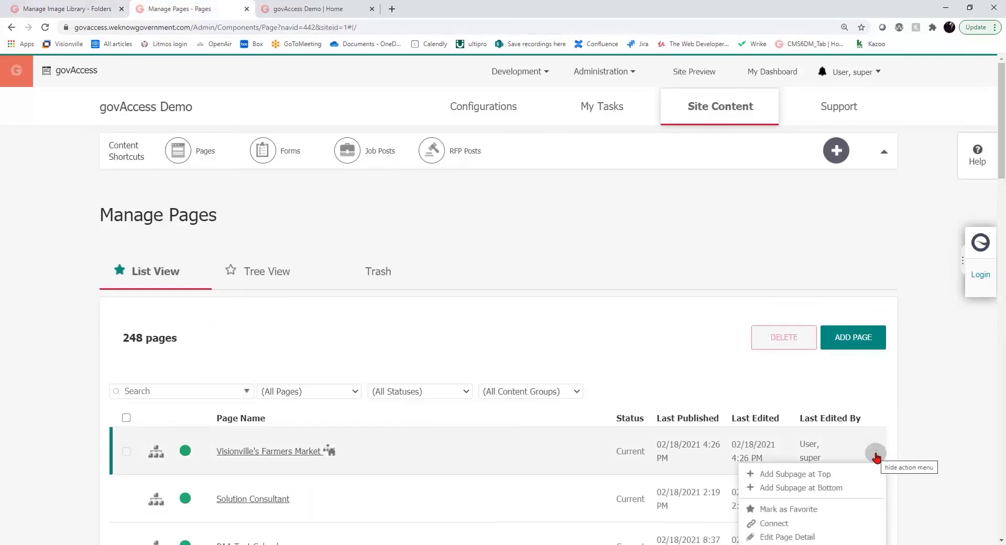
{"action": "left_click", "coordinate": [804, 539]}
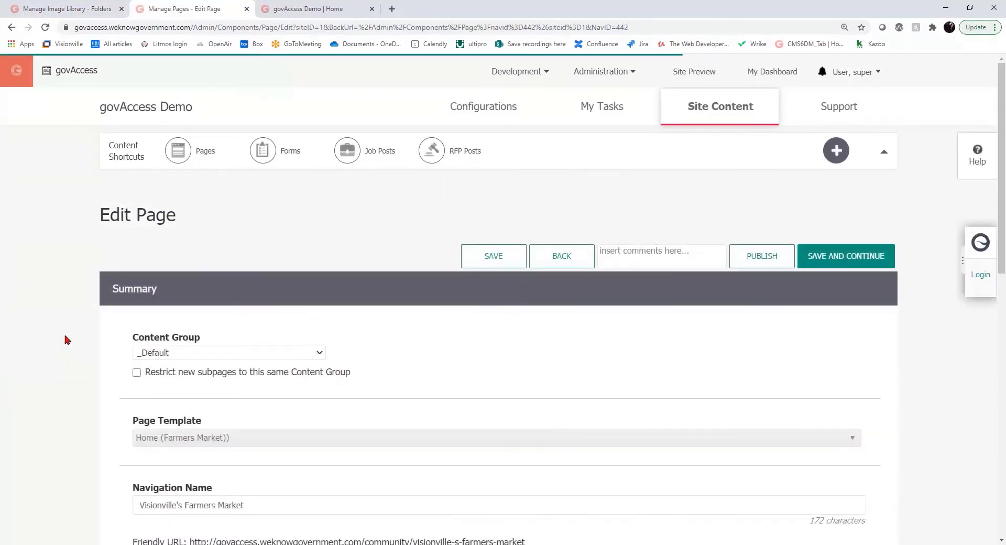
{"action": "scroll", "coordinate": [64, 340], "scroll_direction": "down", "scroll_amount": 10}
{"action": "left_click", "coordinate": [146, 388]}
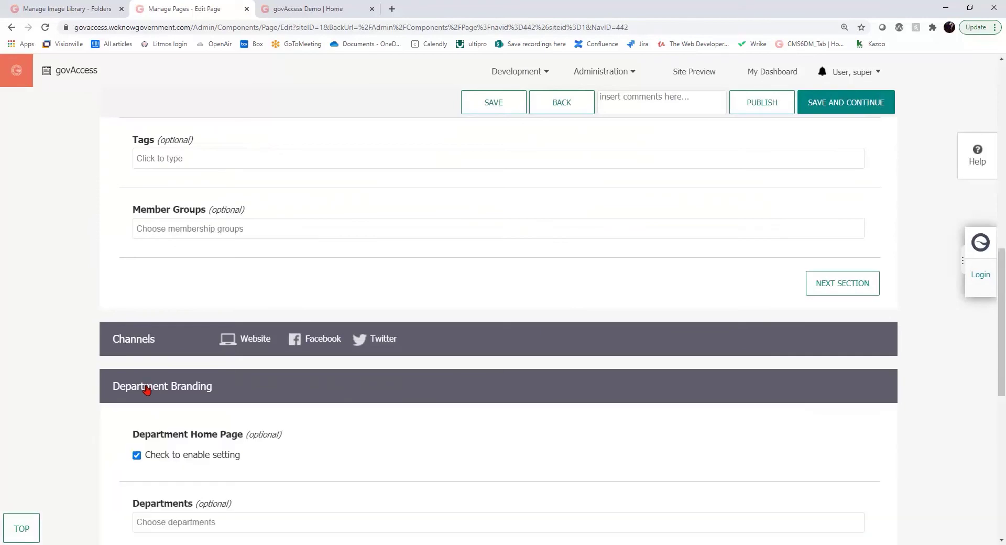
{"action": "scroll", "coordinate": [121, 380], "scroll_direction": "down", "scroll_amount": 10}
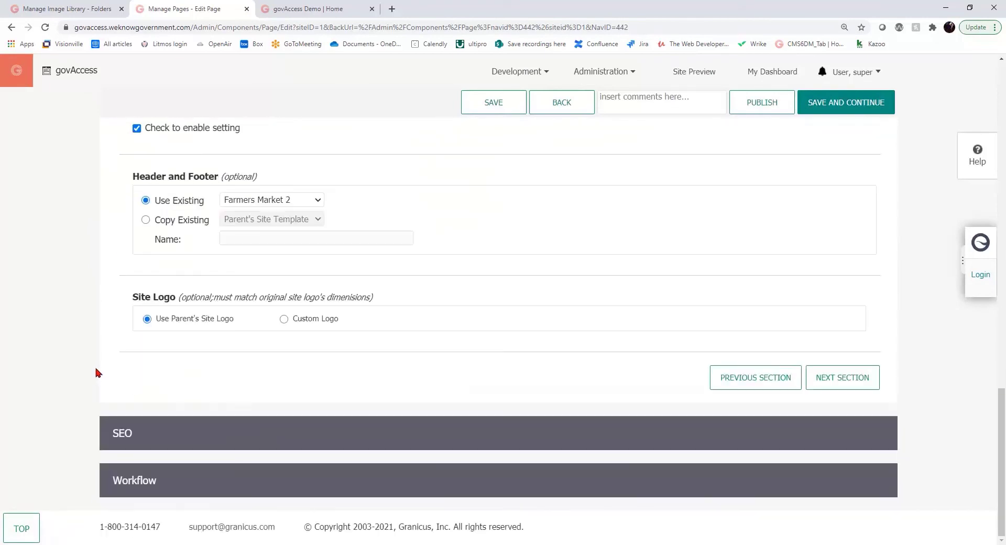
{"action": "left_click_drag", "start_coordinate": [230, 320], "coordinate": [162, 318]}
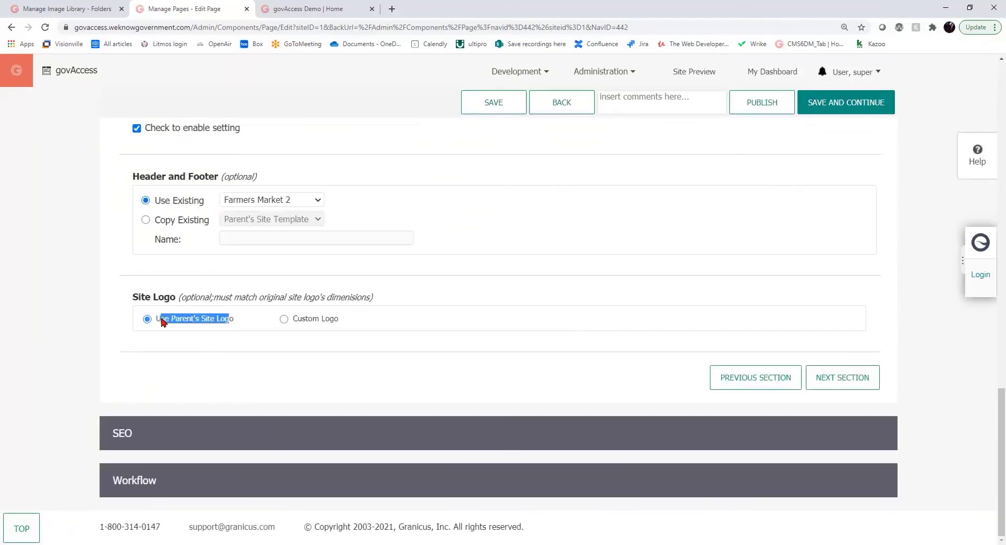
{"action": "left_click", "coordinate": [283, 319]}
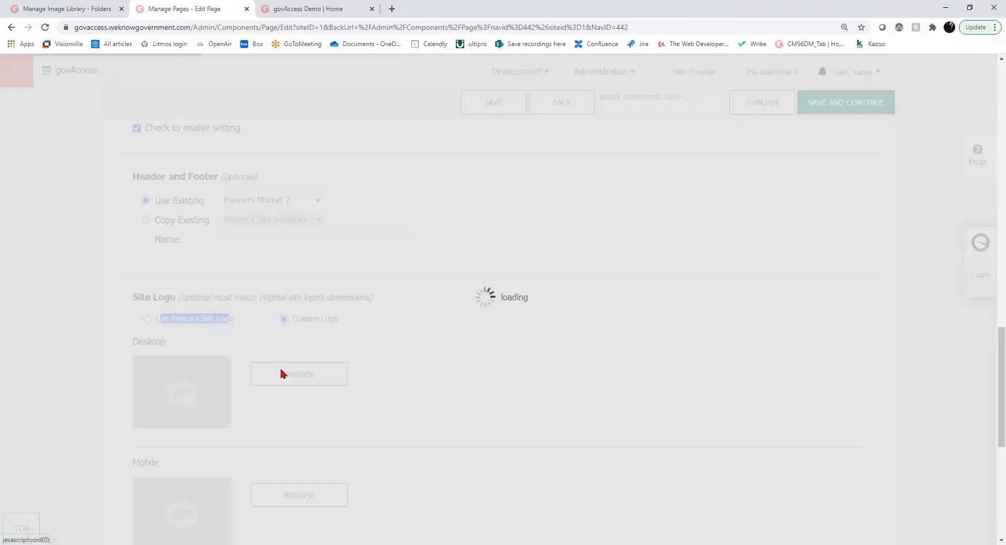
Step: Use Visionville Farmers Market Logo 430wx110h from the Farmers Market Icons folder as the desktop logo
{"action": "left_click", "coordinate": [281, 373]}
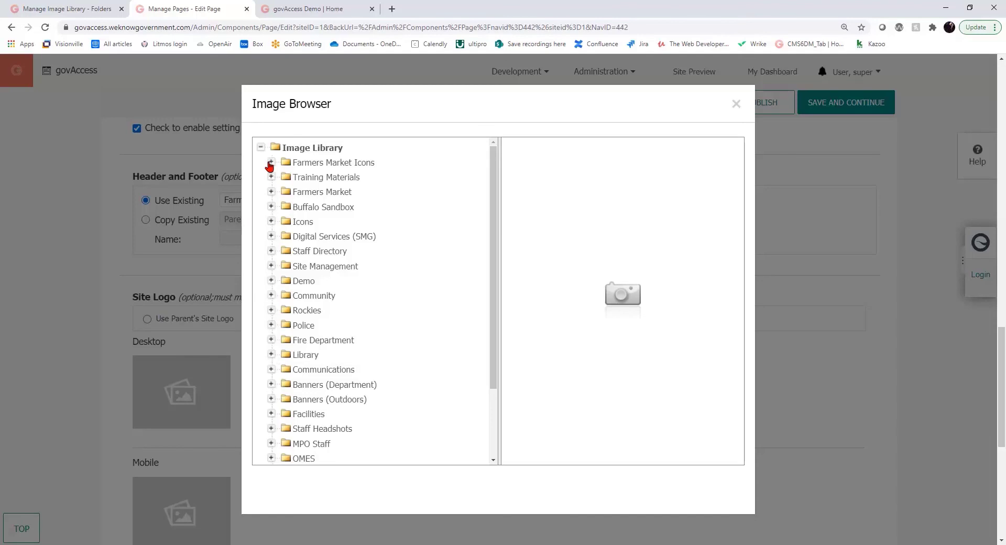
{"action": "left_click", "coordinate": [270, 163]}
{"action": "left_click", "coordinate": [317, 177]}
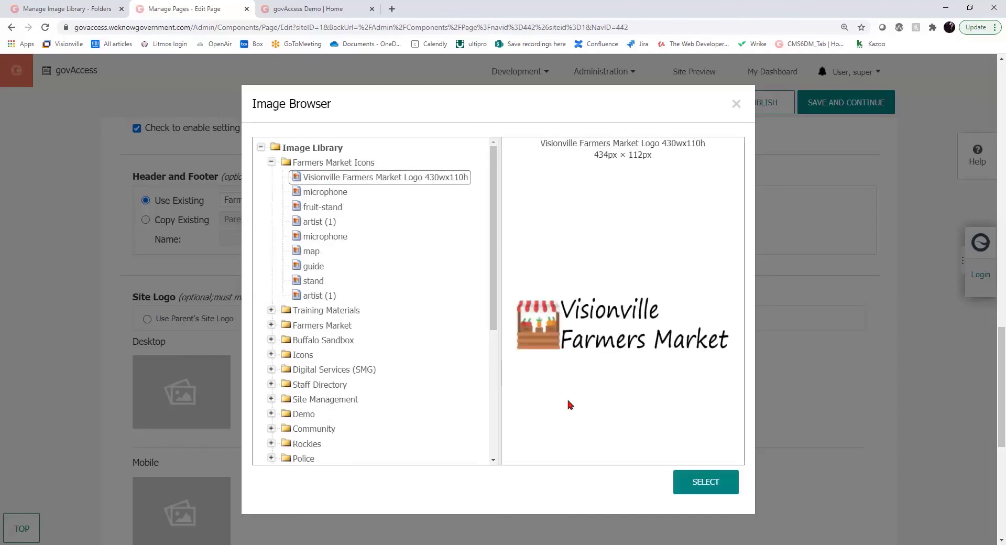
{"action": "left_click", "coordinate": [683, 476]}
Step: Set the mobile logo to the same Visionville Farmers Market Logo 430wx110h image
{"action": "left_click", "coordinate": [285, 495]}
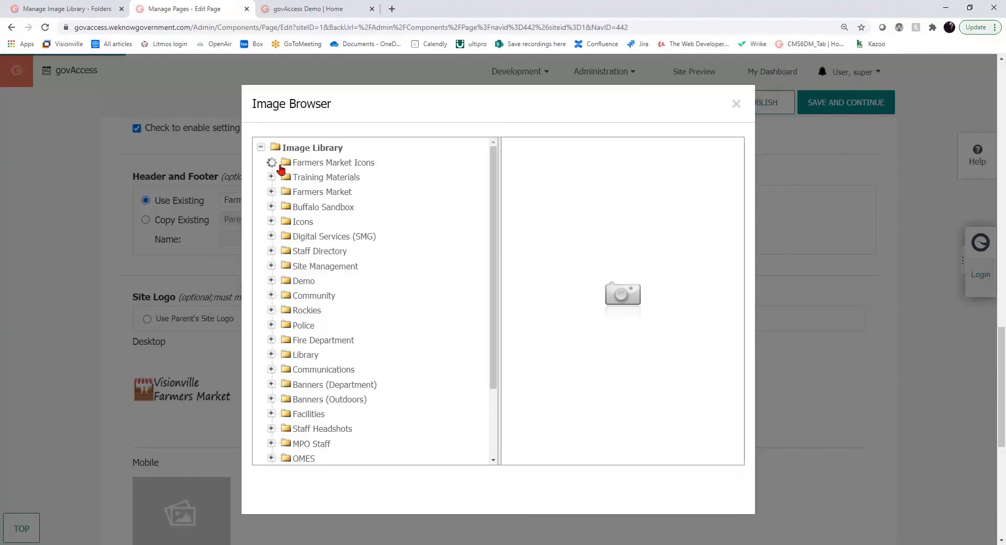
{"action": "left_click", "coordinate": [271, 162]}
{"action": "left_click", "coordinate": [344, 178]}
{"action": "left_click", "coordinate": [697, 480]}
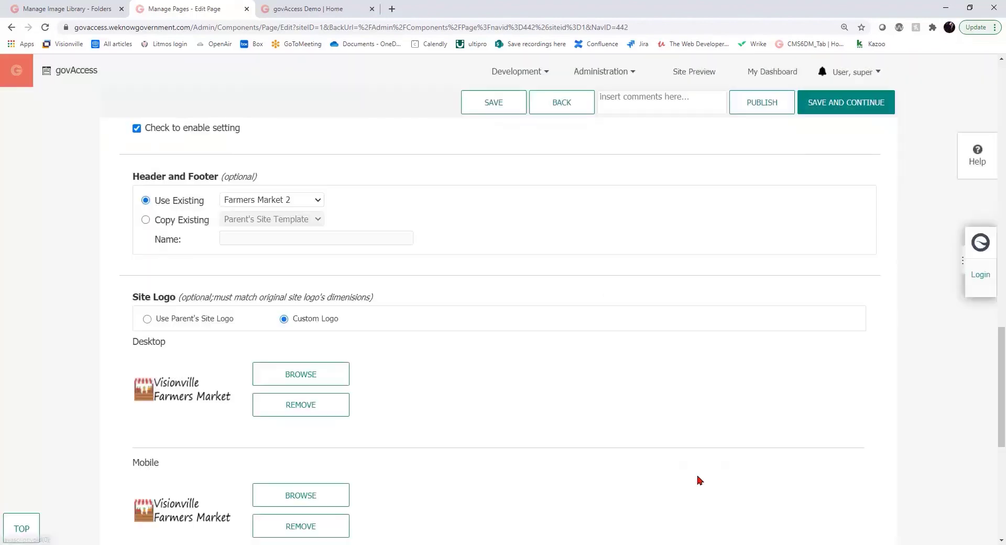
Step: Choose Visionville Farmers Market Logo 430wx110h from the Farmers Market Icons folder for the sticky header
{"action": "scroll", "coordinate": [325, 417], "scroll_direction": "down", "scroll_amount": 3}
{"action": "left_click", "coordinate": [294, 461]}
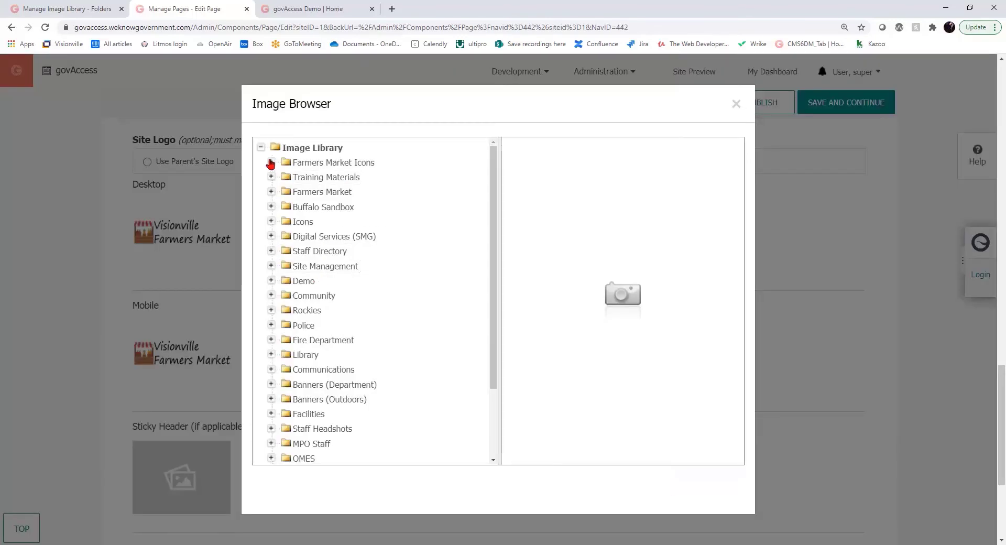
{"action": "left_click", "coordinate": [272, 162]}
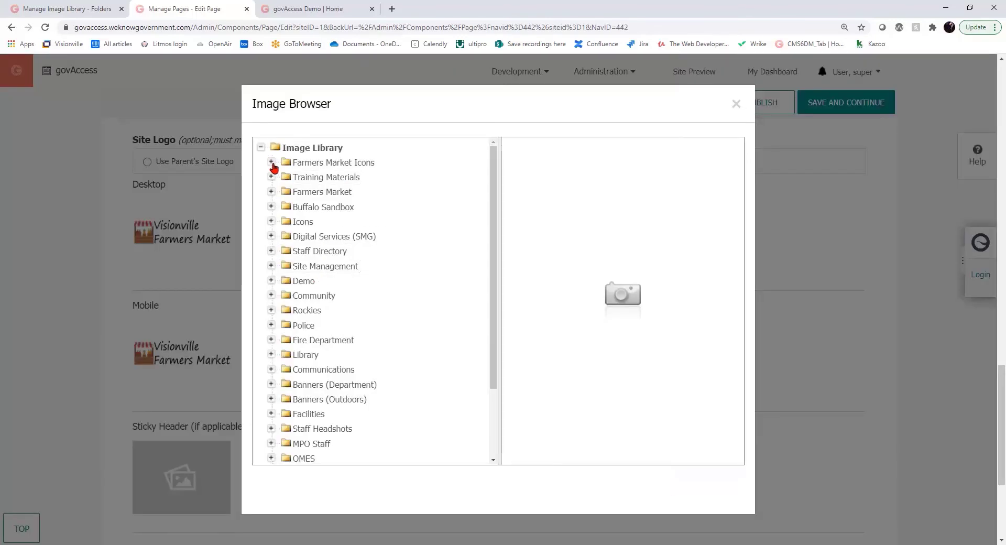
{"action": "left_click", "coordinate": [326, 179]}
{"action": "left_click", "coordinate": [697, 480]}
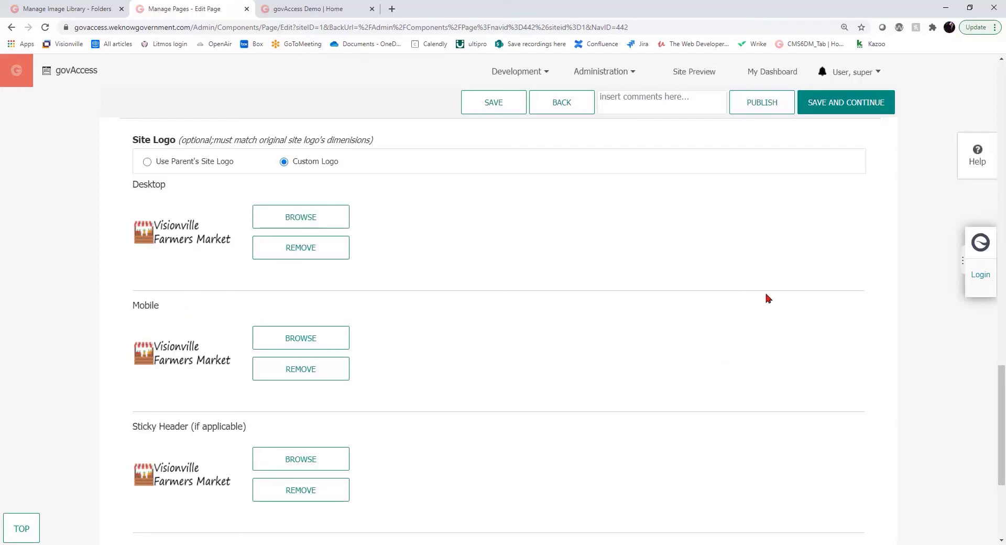
Step: Save the page details, continue to the page design, and preview the Farmers Market page to check its logo
{"action": "left_click", "coordinate": [849, 107]}
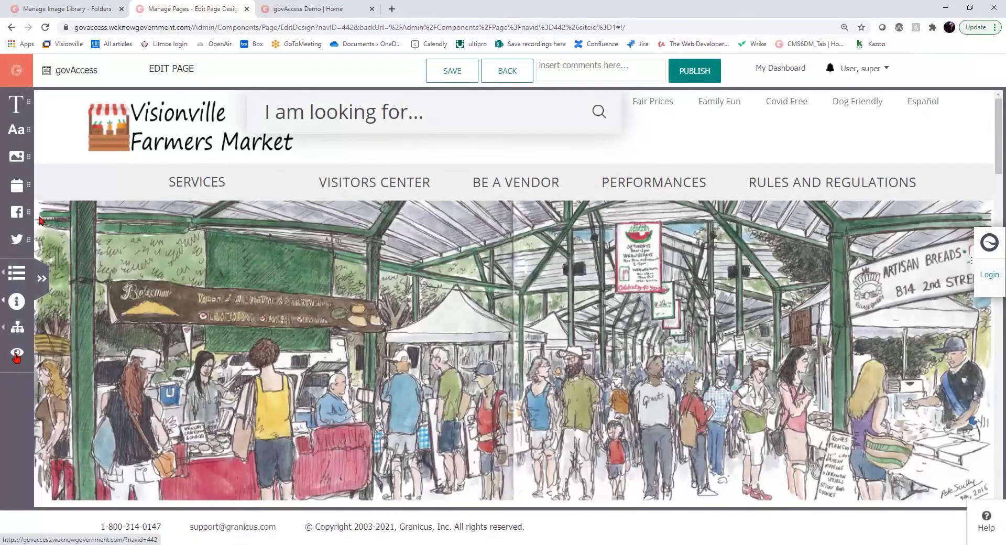
{"action": "left_click", "coordinate": [17, 356]}
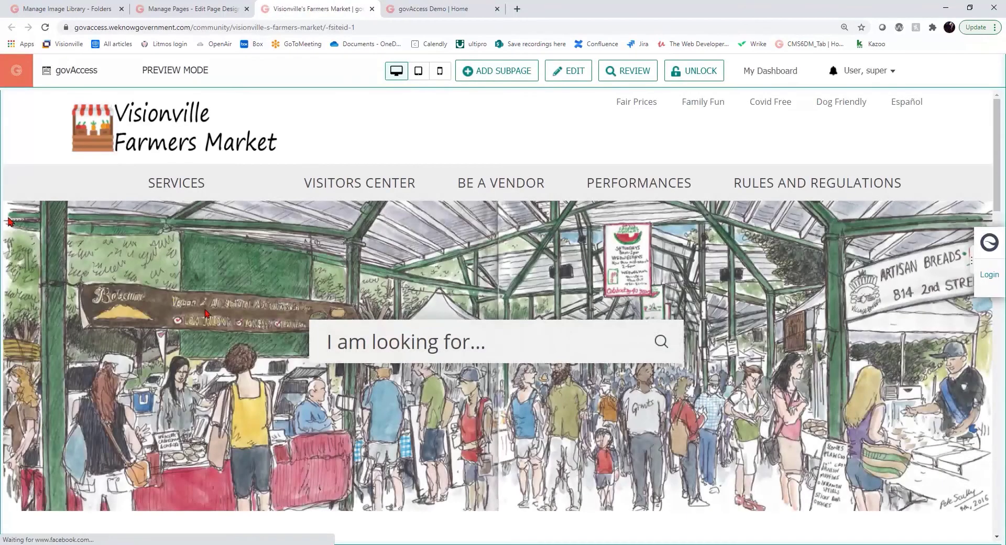
{"action": "left_click", "coordinate": [301, 140]}
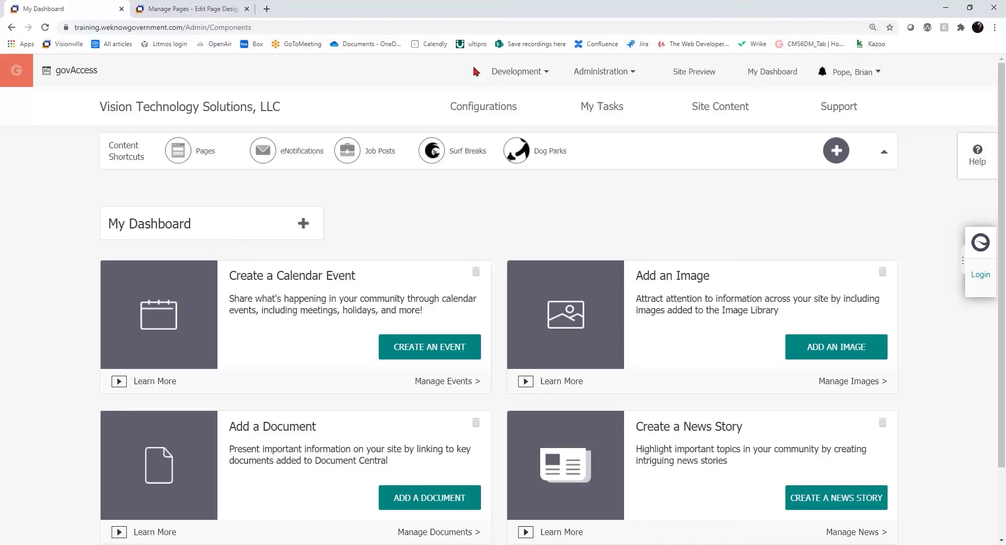
Step: On the training site's dashboard, find the Component Builder and examine where the Dog Parks and Surf Breaks components are listed
{"action": "mouse_move", "coordinate": [525, 73]}
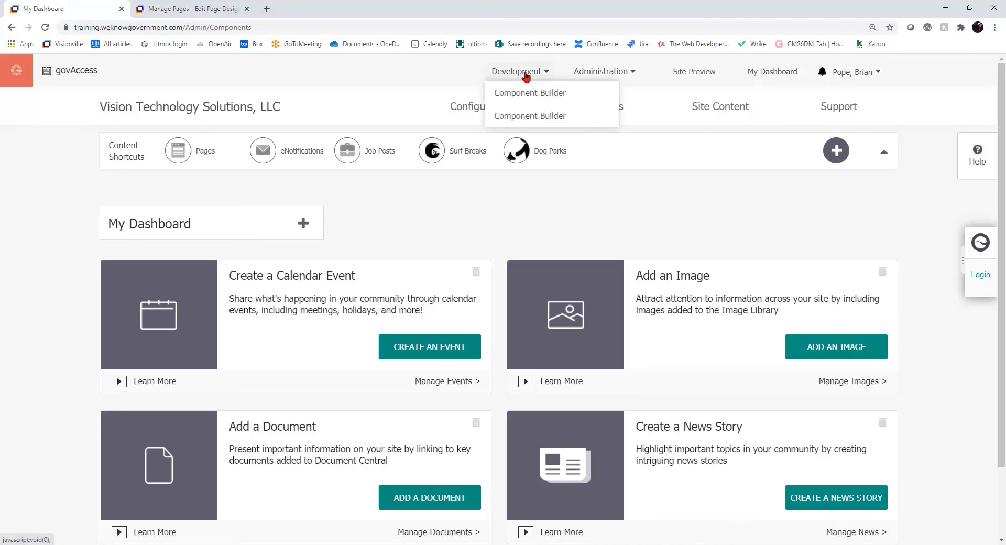
{"action": "left_click", "coordinate": [575, 98]}
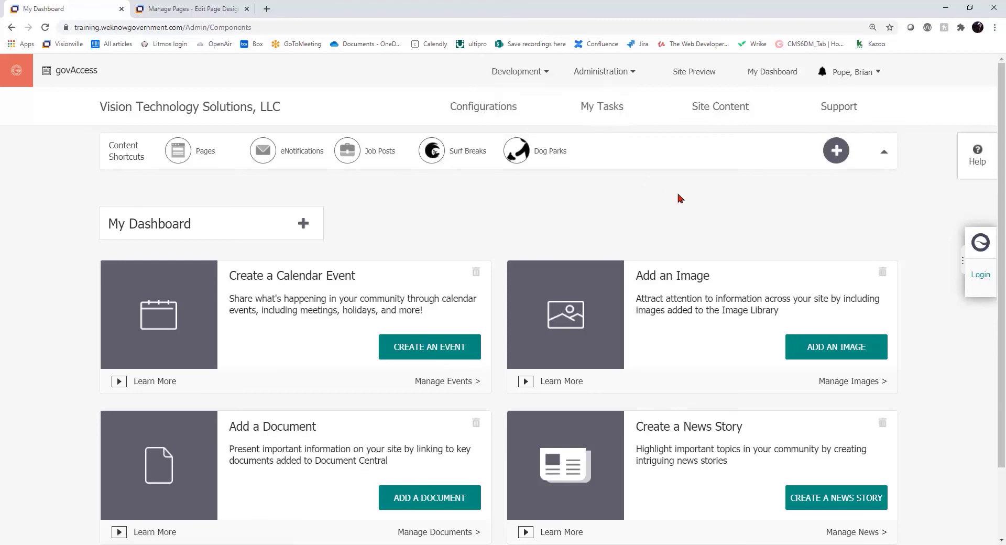
{"action": "mouse_move", "coordinate": [721, 107]}
{"action": "mouse_move", "coordinate": [712, 255]}
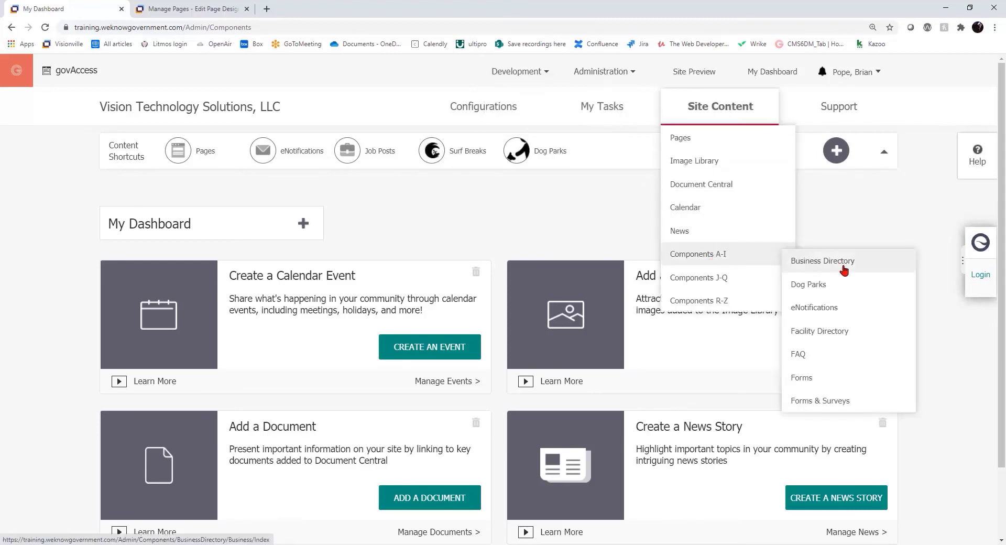
{"action": "left_click", "coordinate": [852, 291]}
{"action": "left_click", "coordinate": [852, 290]}
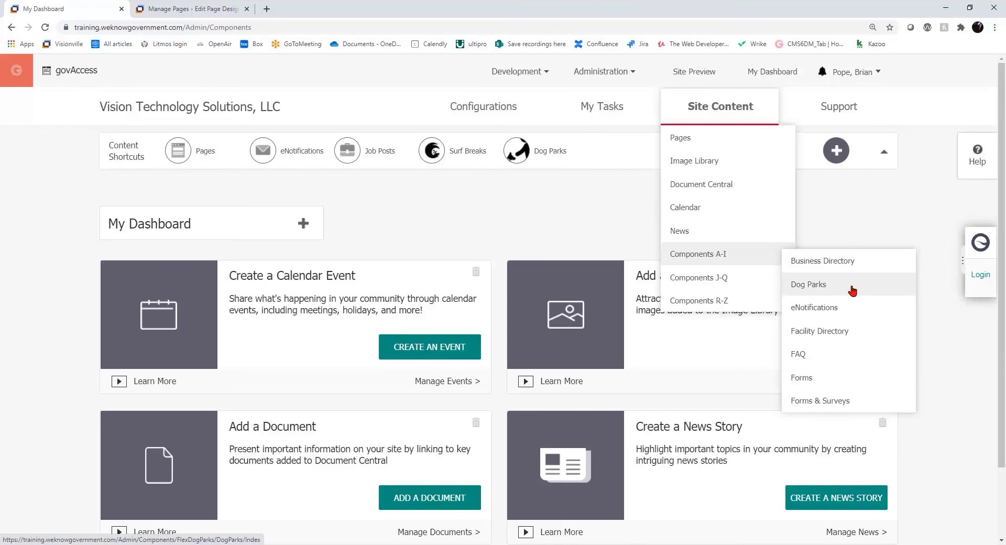
{"action": "mouse_move", "coordinate": [728, 300]}
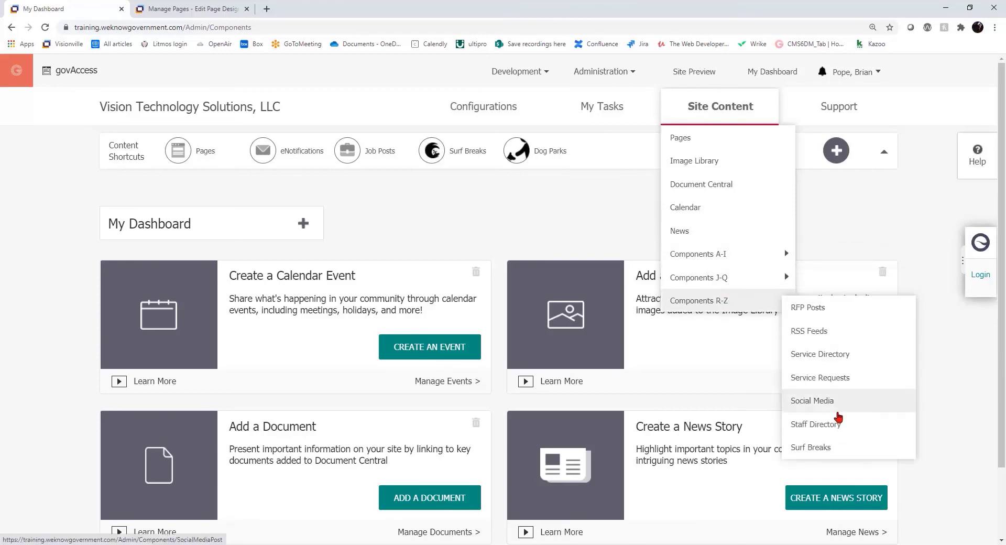
{"action": "left_click", "coordinate": [846, 447]}
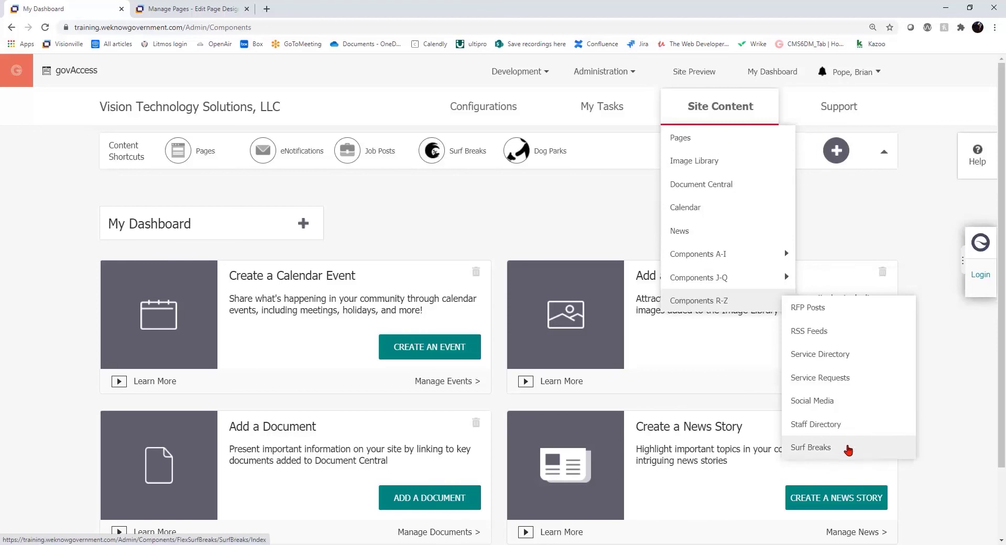
{"action": "left_click", "coordinate": [847, 449]}
{"action": "mouse_move", "coordinate": [732, 254]}
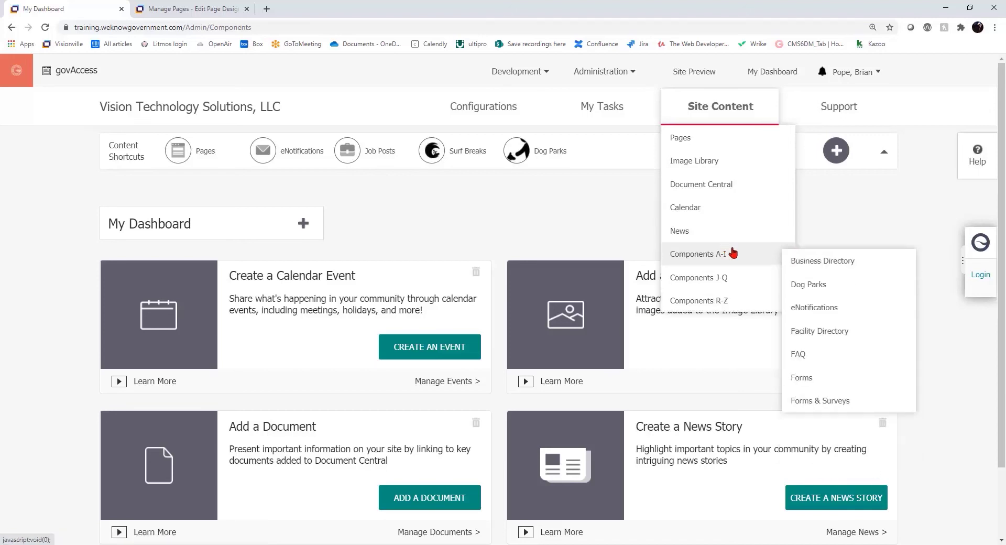
{"action": "left_click", "coordinate": [854, 291]}
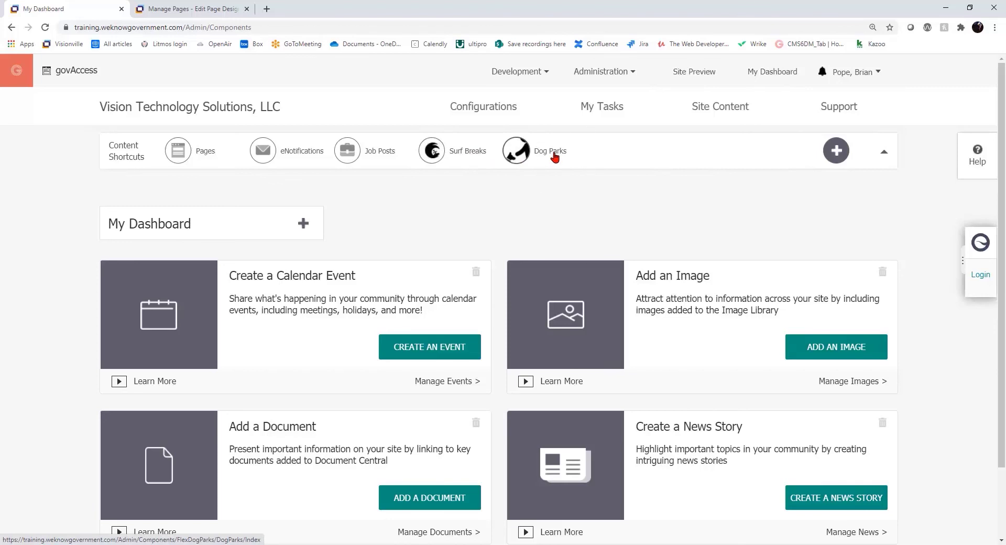
Step: On the Surfing and Dog Park page, examine the Surf Breaks and Dog Parks list widgets and the text explaining them
{"action": "left_click", "coordinate": [192, 8]}
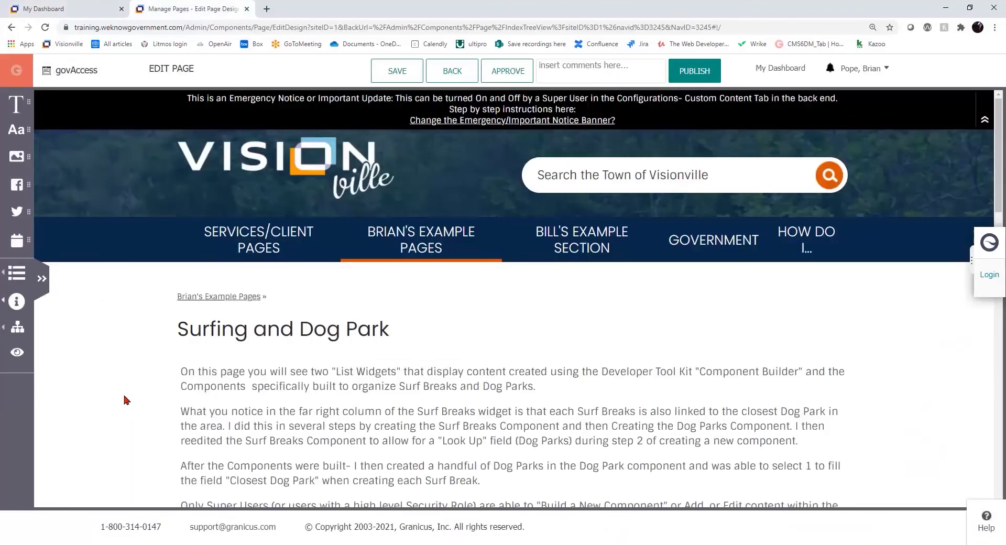
{"action": "scroll", "coordinate": [125, 400], "scroll_direction": "down", "scroll_amount": 9}
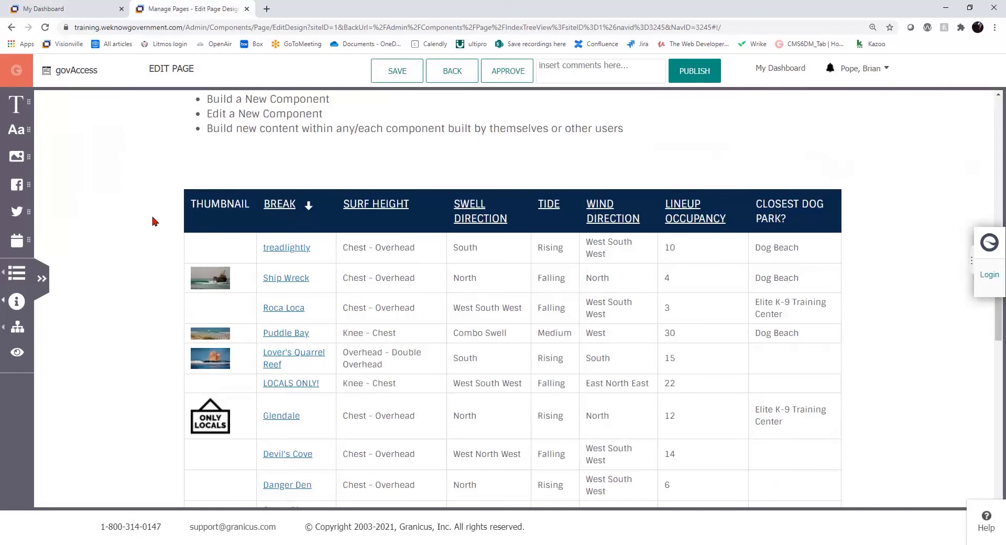
{"action": "scroll", "coordinate": [153, 221], "scroll_direction": "down", "scroll_amount": 6}
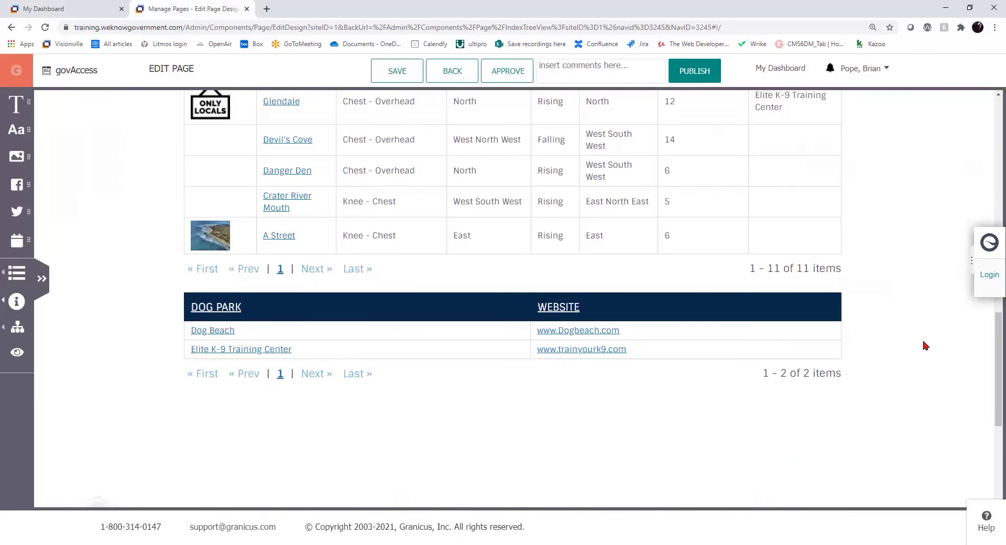
{"action": "scroll", "coordinate": [920, 344], "scroll_direction": "up", "scroll_amount": 10}
{"action": "scroll", "coordinate": [922, 345], "scroll_direction": "up", "scroll_amount": 3}
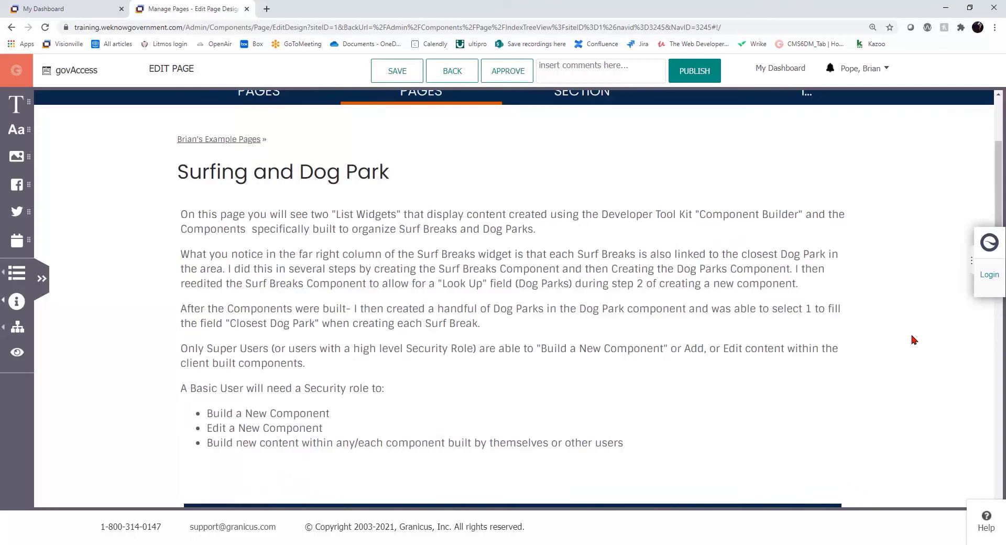
{"action": "scroll", "coordinate": [912, 340], "scroll_direction": "down", "scroll_amount": 3}
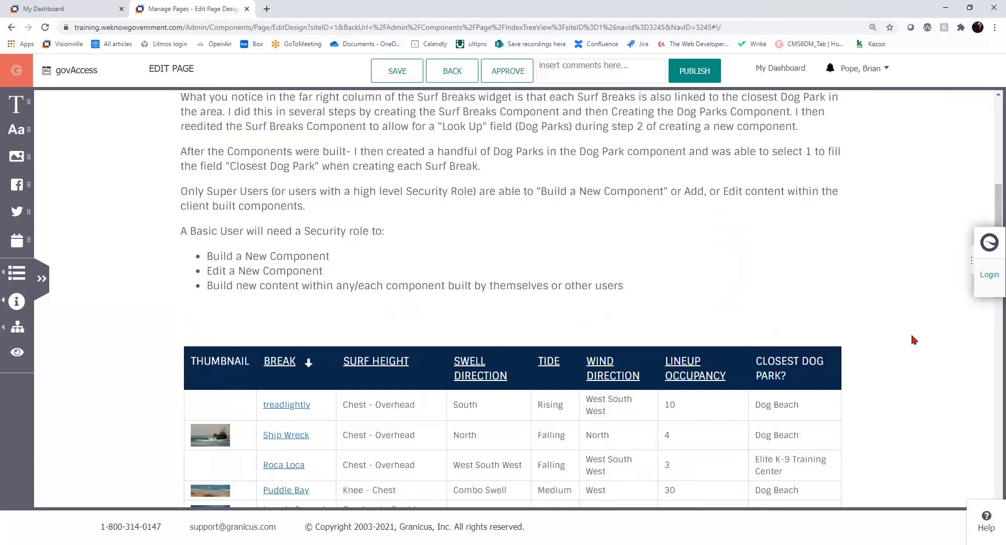
Step: Return to the dashboard, open the Component Builder and examine the on/off status of the custom components
{"action": "left_click", "coordinate": [44, 9]}
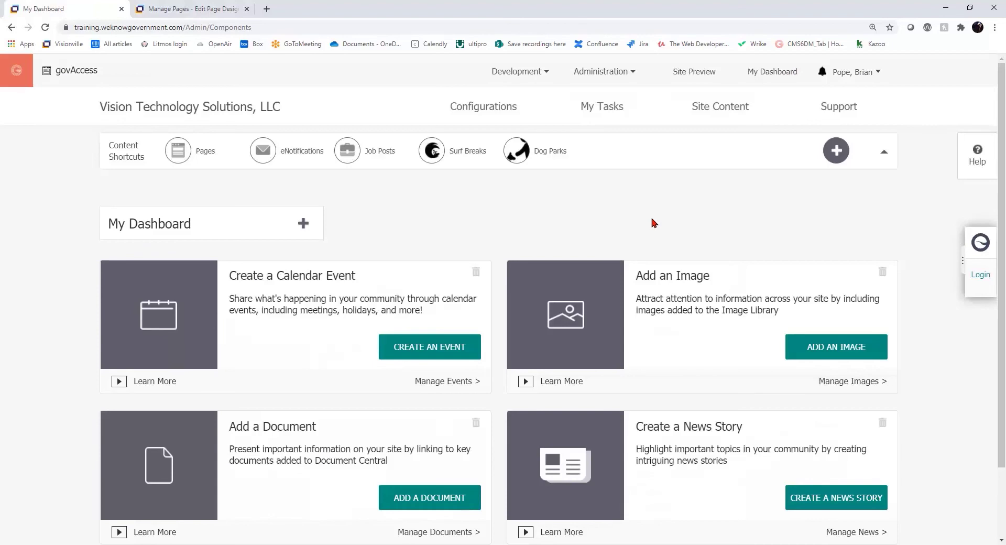
{"action": "mouse_move", "coordinate": [721, 105]}
{"action": "mouse_move", "coordinate": [761, 258]}
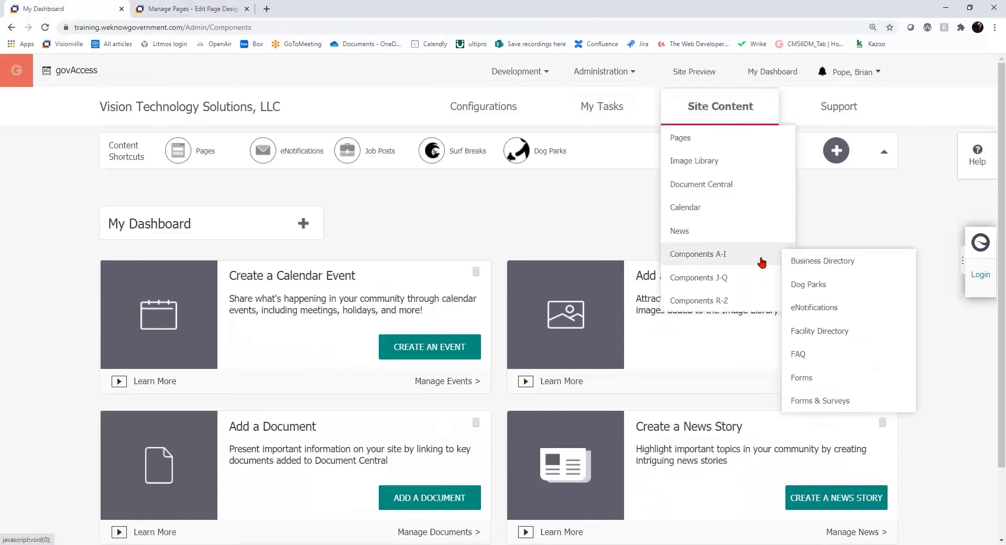
{"action": "mouse_move", "coordinate": [759, 300]}
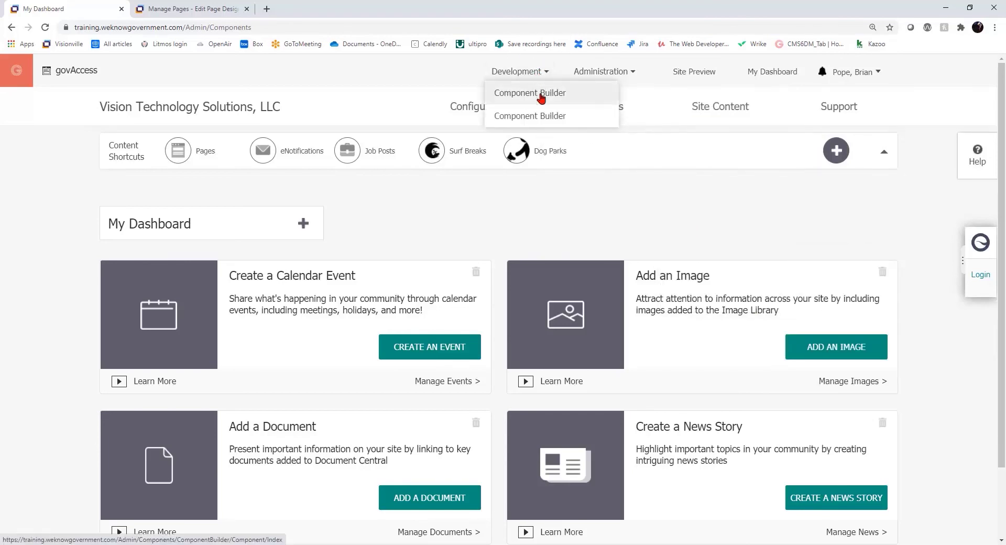
{"action": "left_click", "coordinate": [541, 93]}
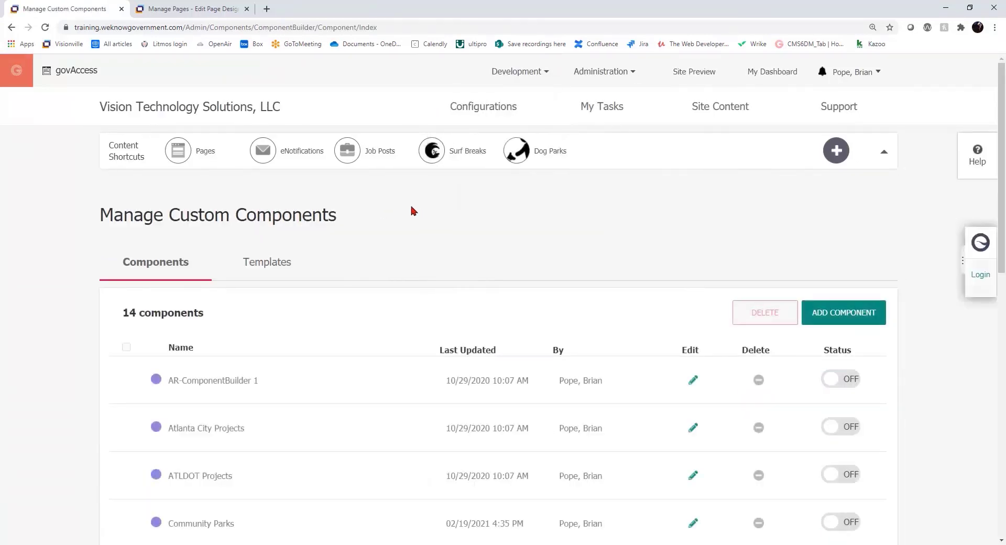
{"action": "scroll", "coordinate": [216, 314], "scroll_direction": "down", "scroll_amount": 6}
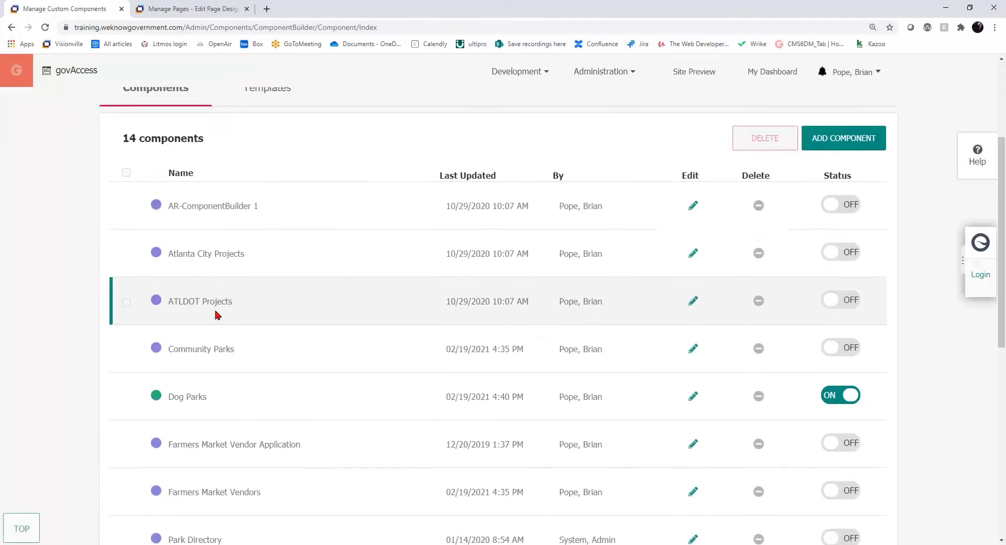
{"action": "scroll", "coordinate": [419, 306], "scroll_direction": "up", "scroll_amount": 3}
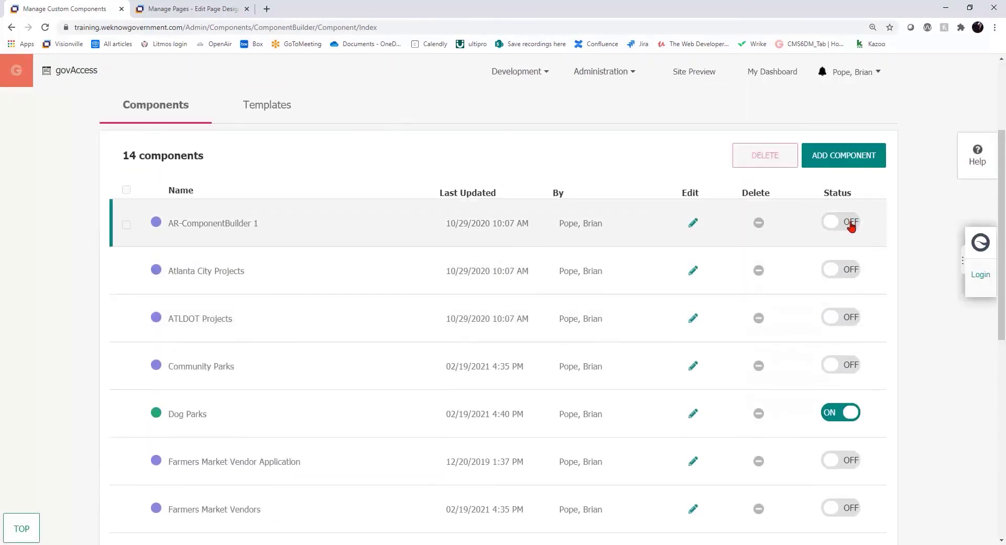
{"action": "left_click", "coordinate": [845, 415]}
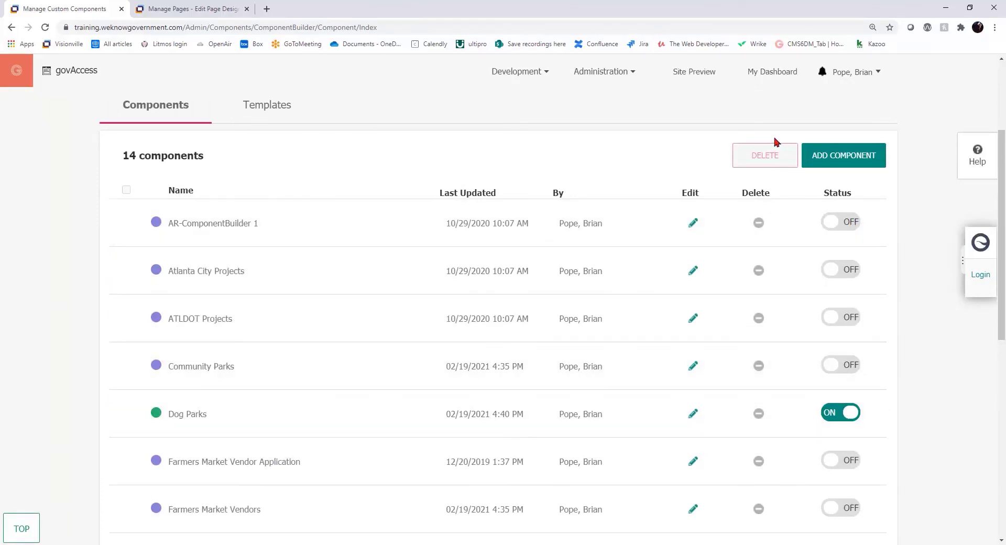
Step: Check where the enabled Dog Parks and Surf Breaks components are listed in the site content
{"action": "scroll", "coordinate": [773, 134], "scroll_direction": "up", "scroll_amount": 3}
{"action": "mouse_move", "coordinate": [735, 137]}
{"action": "mouse_move", "coordinate": [731, 250]}
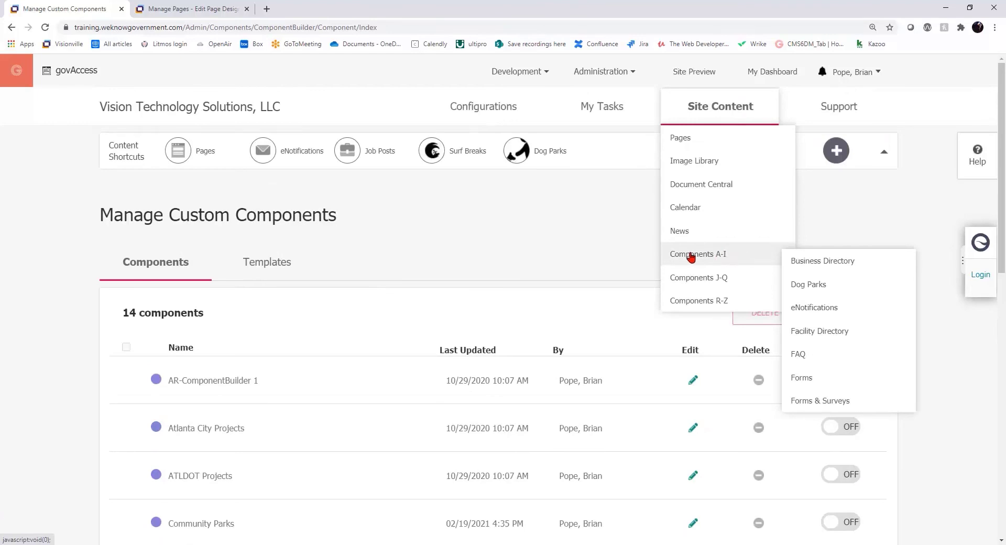
{"action": "mouse_move", "coordinate": [731, 305]}
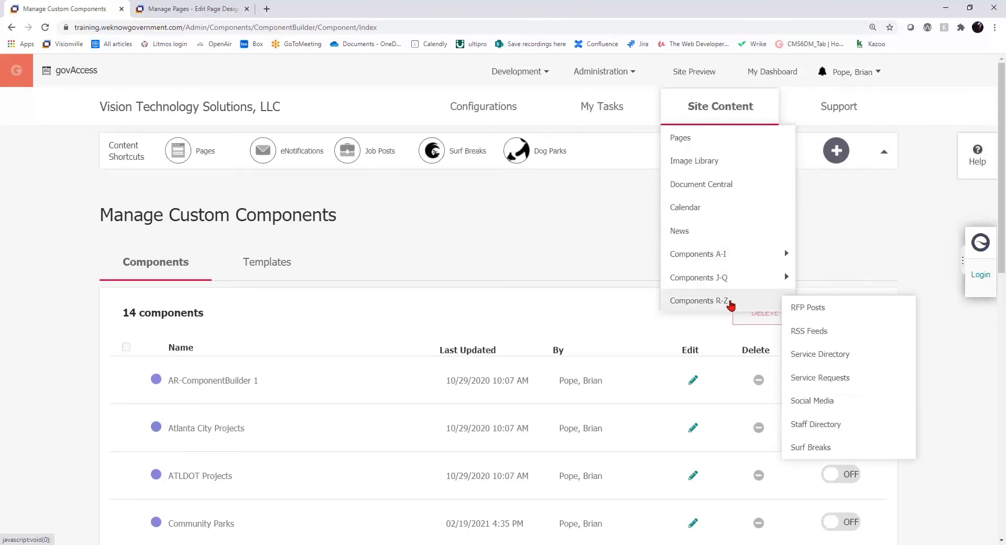
Step: Find the Surf Breaks component in the custom components list and open it for editing
{"action": "scroll", "coordinate": [882, 253], "scroll_direction": "down", "scroll_amount": 1}
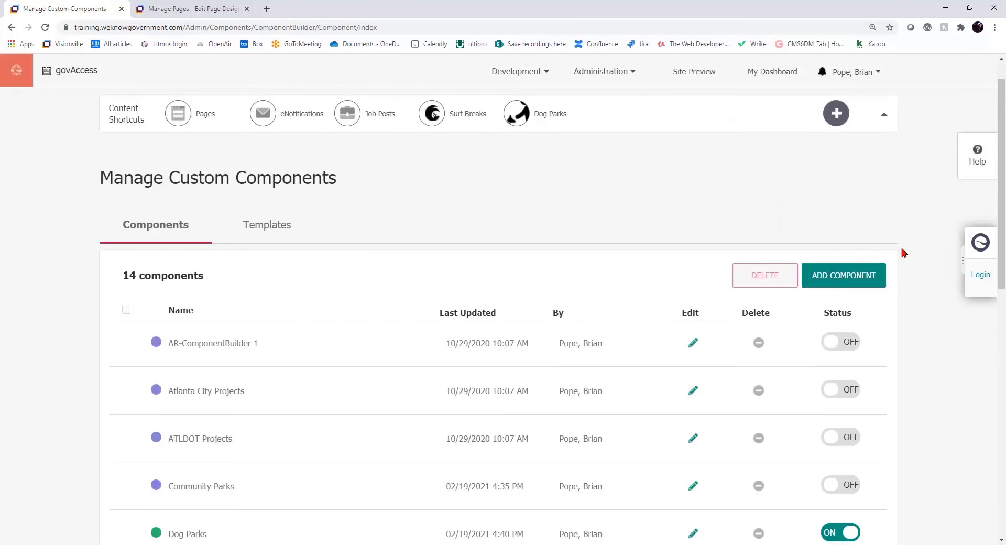
{"action": "scroll", "coordinate": [904, 254], "scroll_direction": "down", "scroll_amount": 3}
{"action": "scroll", "coordinate": [909, 254], "scroll_direction": "down", "scroll_amount": 3}
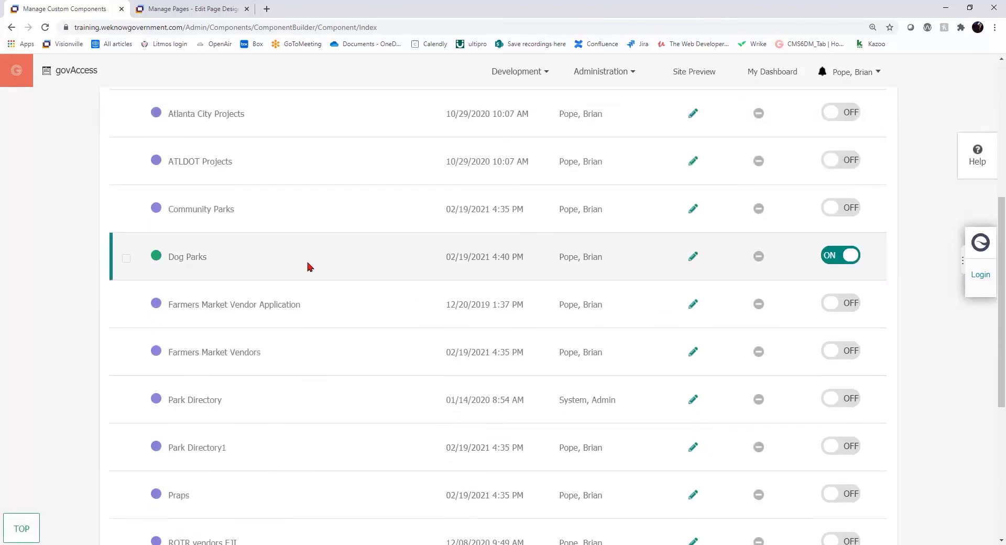
{"action": "scroll", "coordinate": [316, 267], "scroll_direction": "down", "scroll_amount": 6}
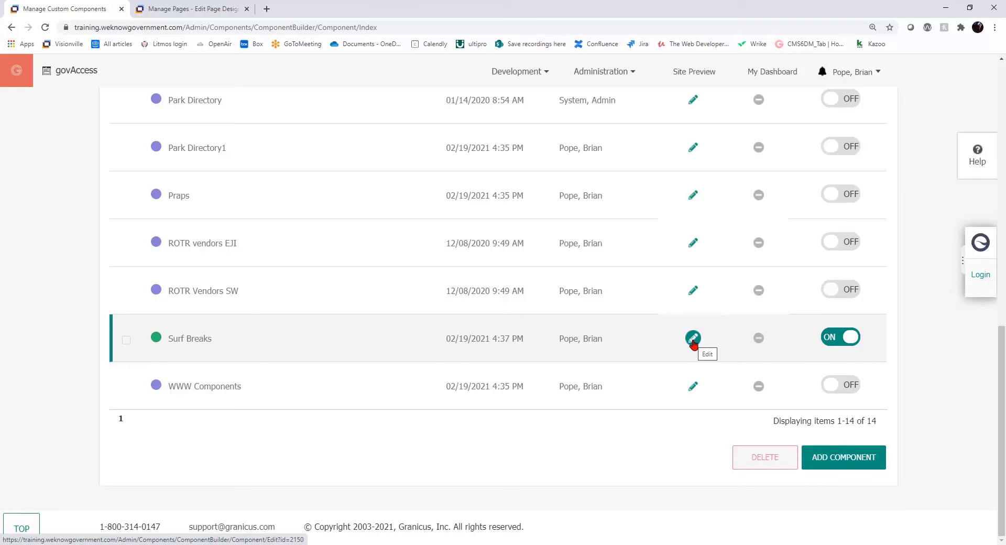
{"action": "left_click", "coordinate": [859, 468]}
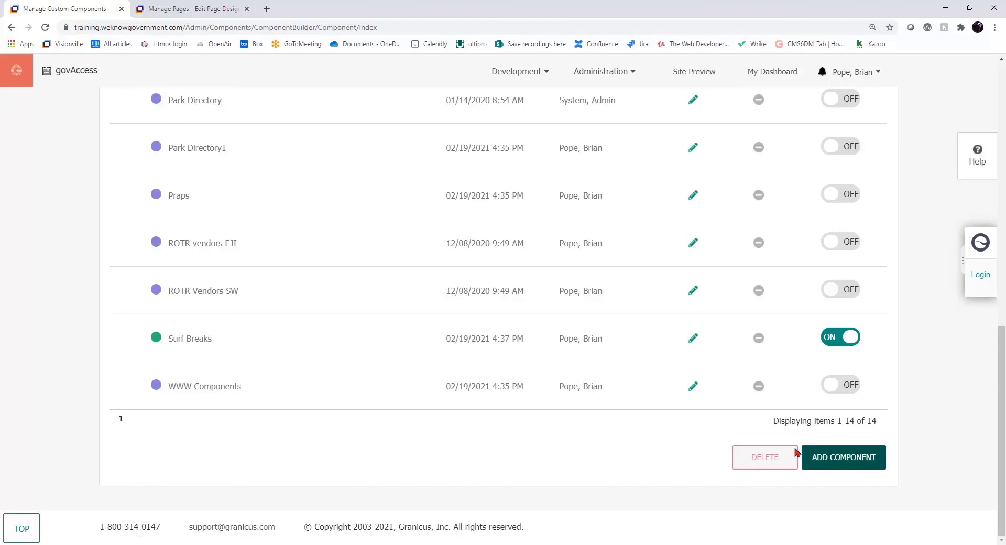
{"action": "left_click", "coordinate": [693, 338]}
{"action": "left_click", "coordinate": [693, 341]}
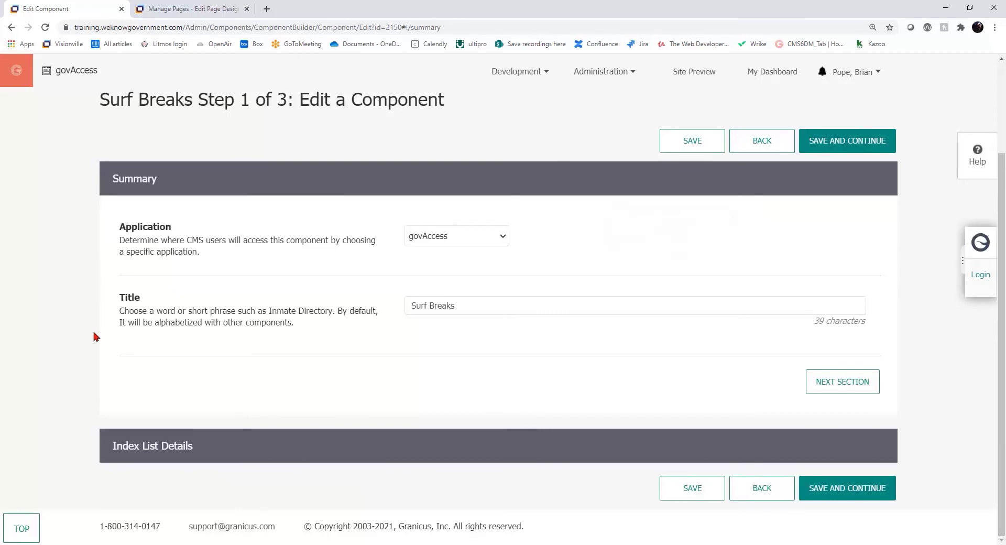
Step: Examine the Surf Breaks component's title, then expand Index List Details to review its singular and plural content record names
{"action": "triple_click", "coordinate": [117, 303]}
{"action": "left_click", "coordinate": [241, 361]}
{"action": "left_click", "coordinate": [215, 452]}
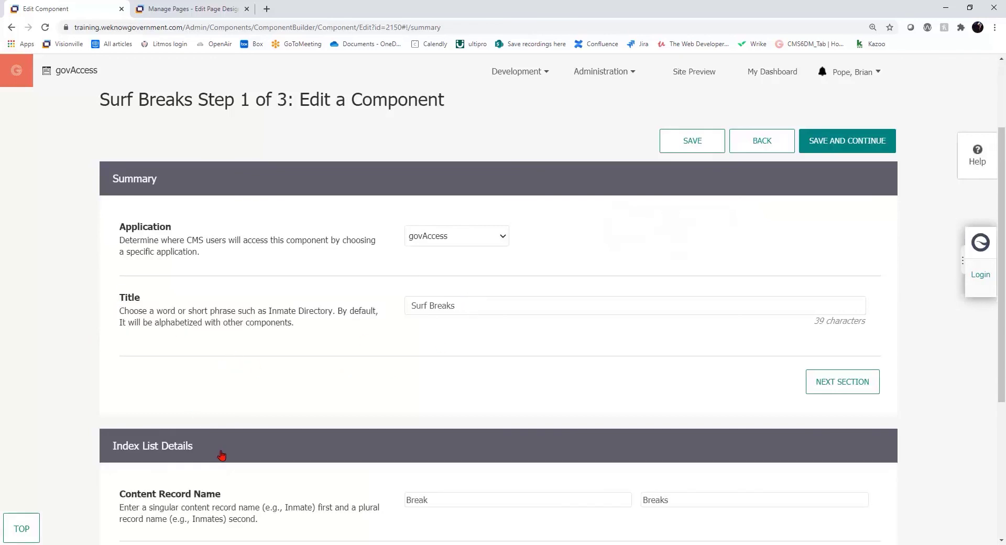
{"action": "scroll", "coordinate": [374, 369], "scroll_direction": "down", "scroll_amount": 3}
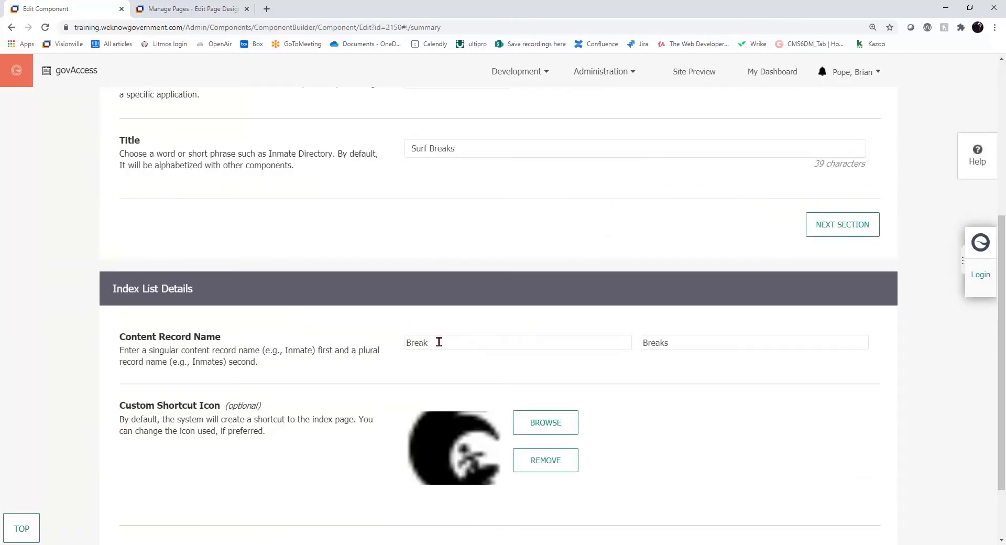
{"action": "left_click", "coordinate": [701, 343]}
{"action": "scroll", "coordinate": [902, 262], "scroll_direction": "up", "scroll_amount": 5}
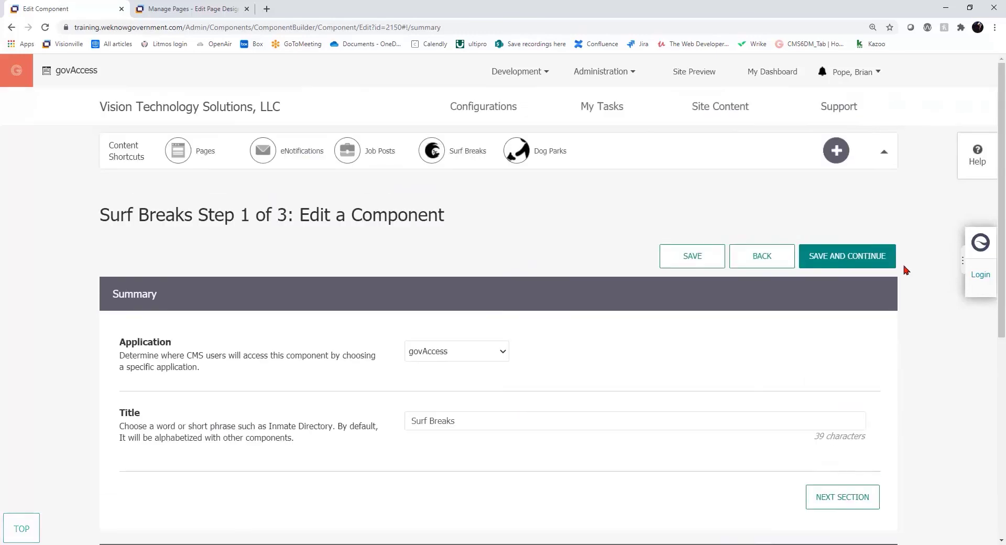
Step: Open the Surf Breaks content list in a separate tab and examine where the singular and plural record names are used
{"action": "mouse_move", "coordinate": [696, 126]}
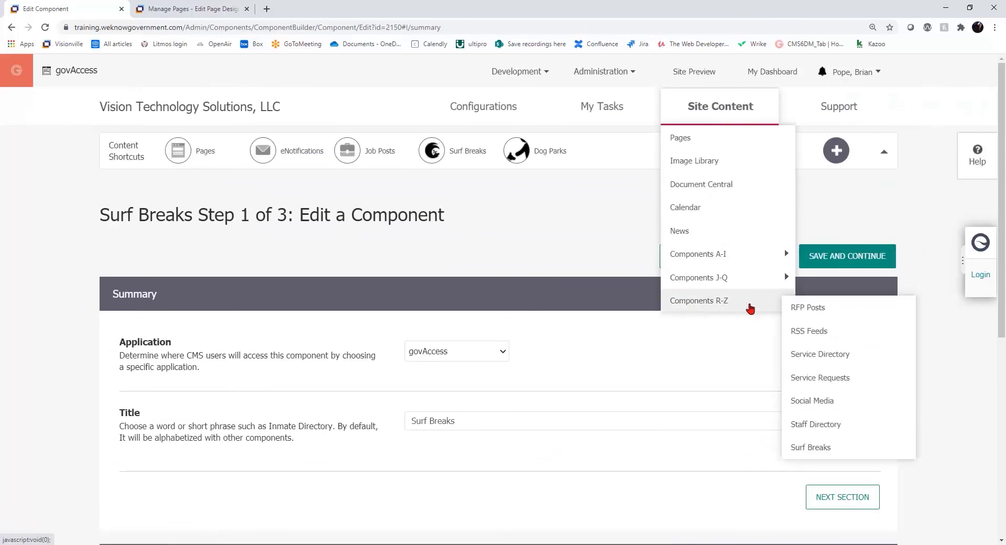
{"action": "left_click", "coordinate": [810, 448], "text": "ctrl"}
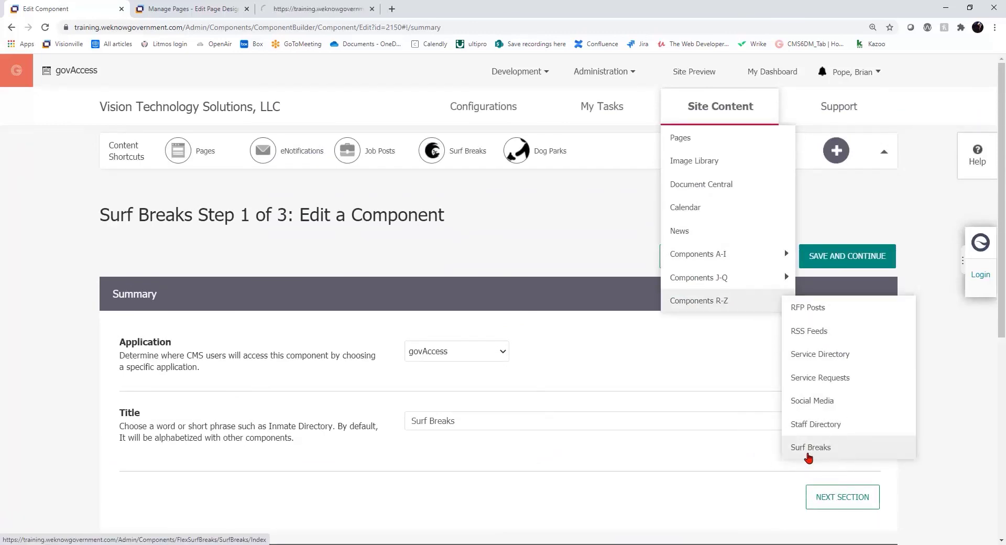
{"action": "left_click", "coordinate": [307, 11]}
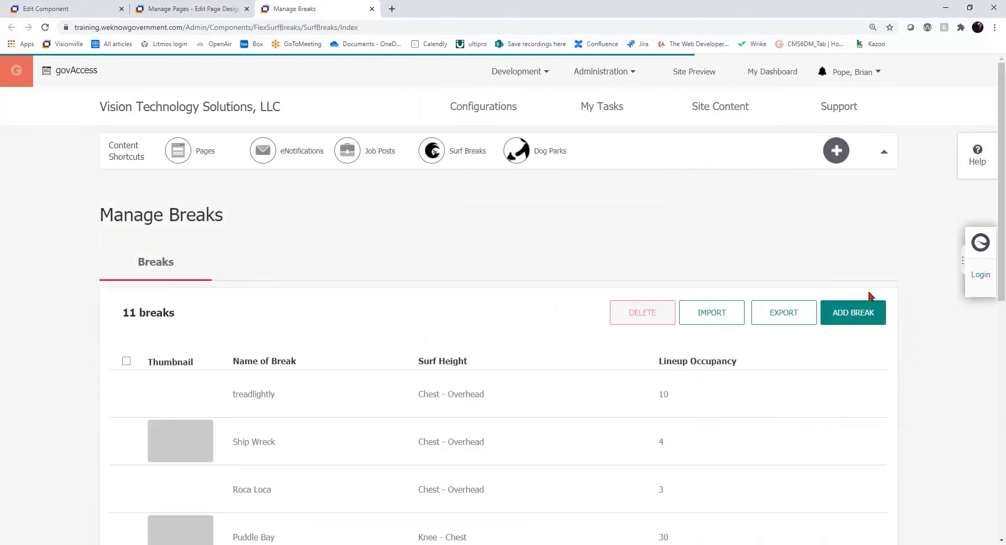
{"action": "left_click", "coordinate": [862, 322]}
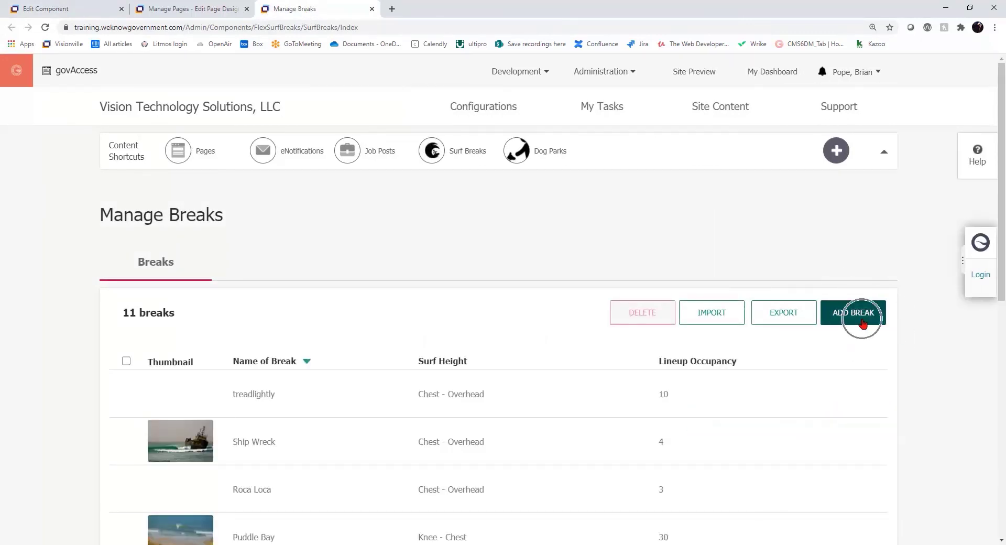
{"action": "left_click_drag", "start_coordinate": [229, 211], "coordinate": [168, 215]}
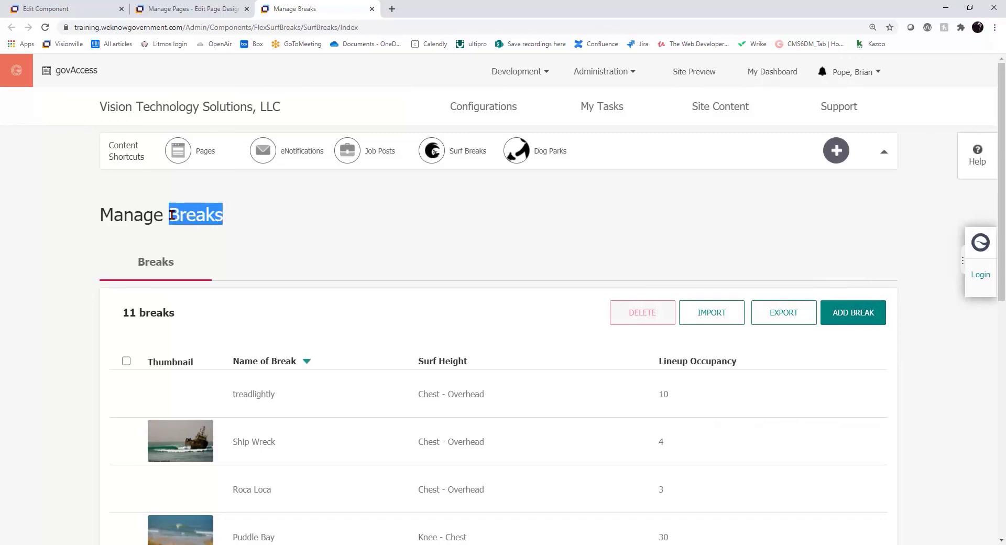
Step: Back in the Surf Breaks component settings, examine the custom shortcut icon and compare it with the Surf Breaks and Dog Parks content shortcuts
{"action": "left_click", "coordinate": [63, 8]}
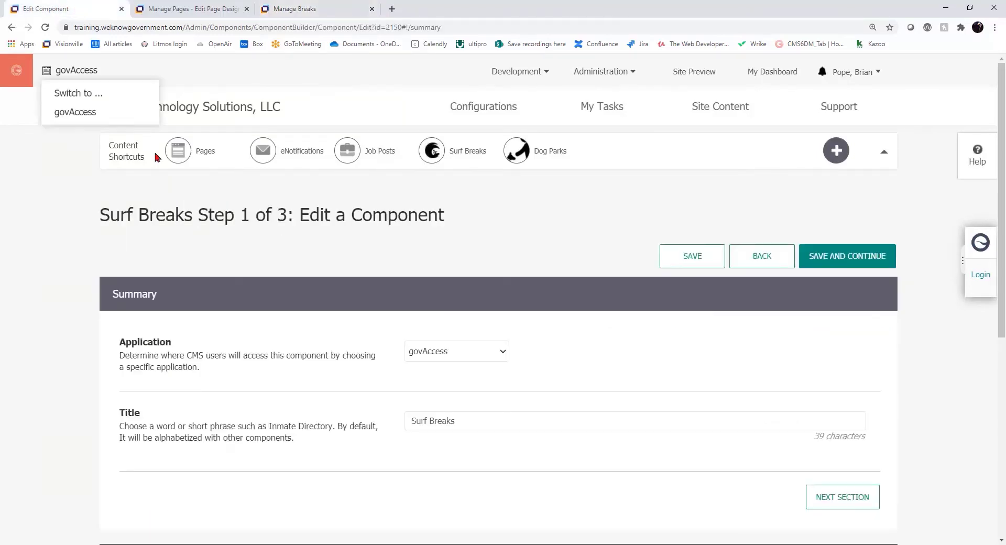
{"action": "scroll", "coordinate": [441, 428], "scroll_direction": "down", "scroll_amount": 7}
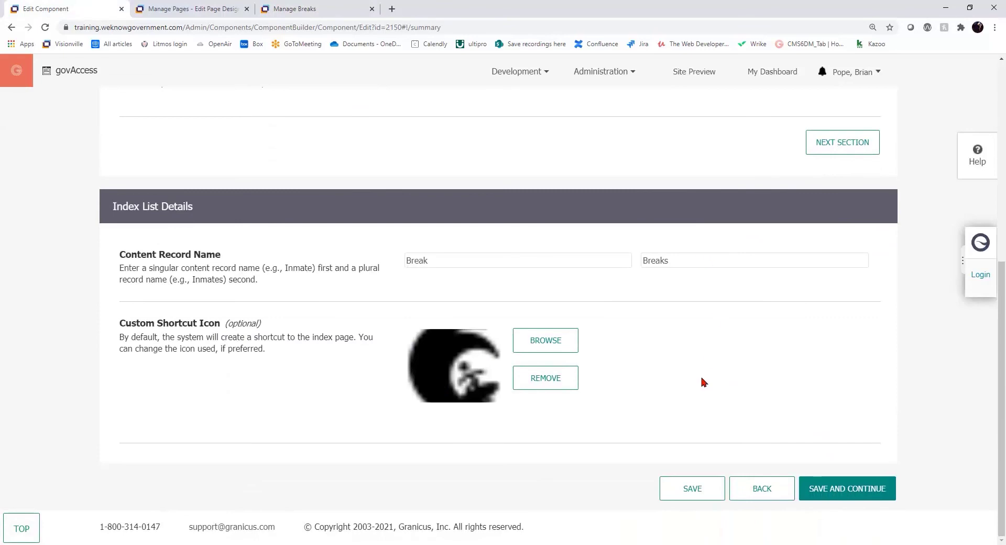
{"action": "left_click_drag", "start_coordinate": [118, 323], "coordinate": [132, 325]}
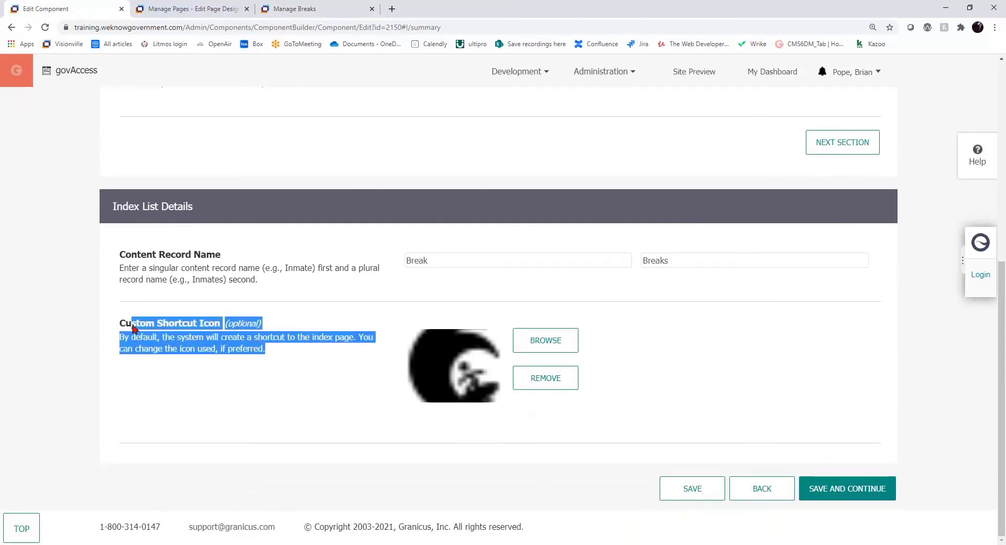
{"action": "left_click", "coordinate": [124, 326]}
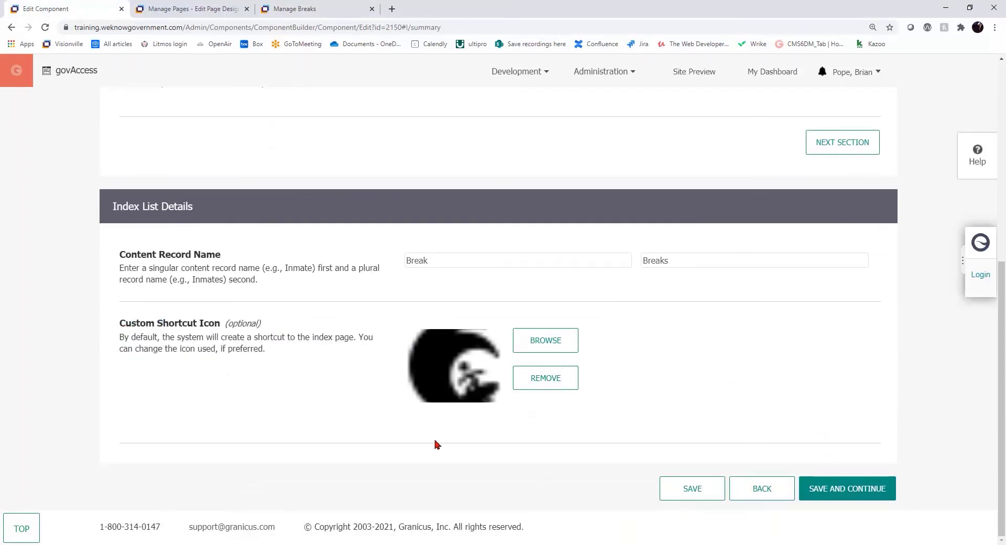
{"action": "left_click", "coordinate": [466, 381]}
{"action": "scroll", "coordinate": [61, 364], "scroll_direction": "up", "scroll_amount": 6}
{"action": "scroll", "coordinate": [60, 361], "scroll_direction": "up", "scroll_amount": 1}
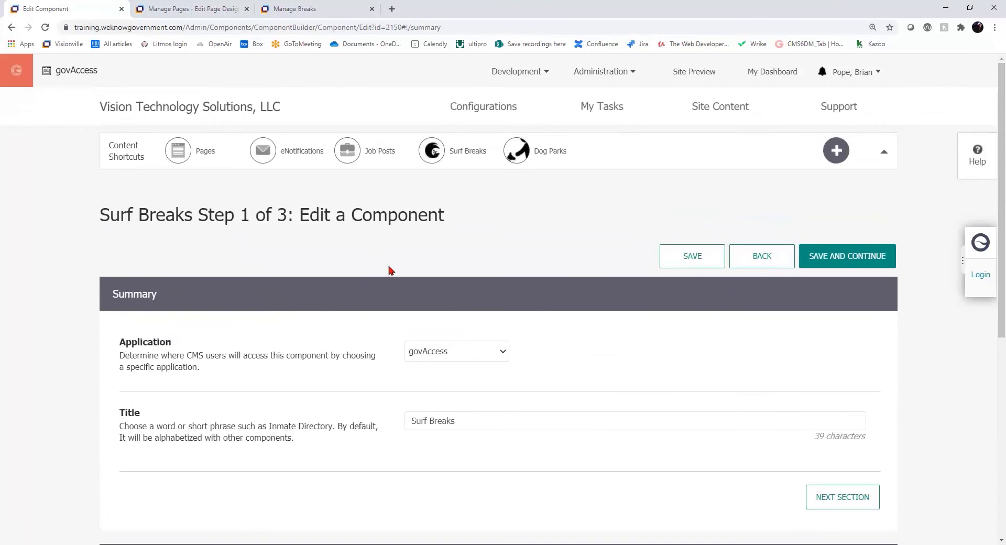
{"action": "left_click", "coordinate": [455, 160]}
{"action": "left_click", "coordinate": [545, 163]}
{"action": "left_click", "coordinate": [519, 184]}
Step: Save the Surf Breaks summary, continue to the CMS User Display step and view its content fields from the beginning
{"action": "scroll", "coordinate": [82, 292], "scroll_direction": "down", "scroll_amount": 5}
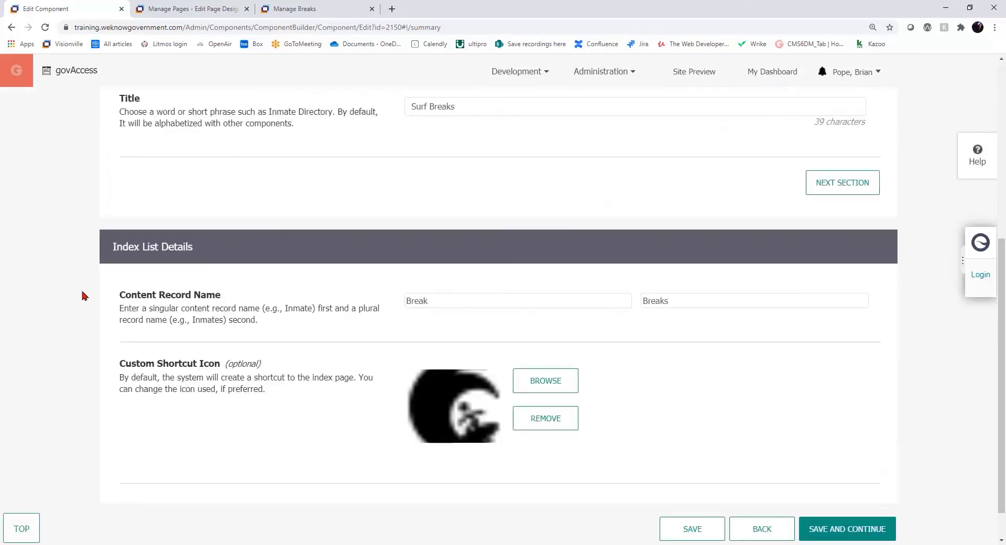
{"action": "left_click", "coordinate": [860, 530]}
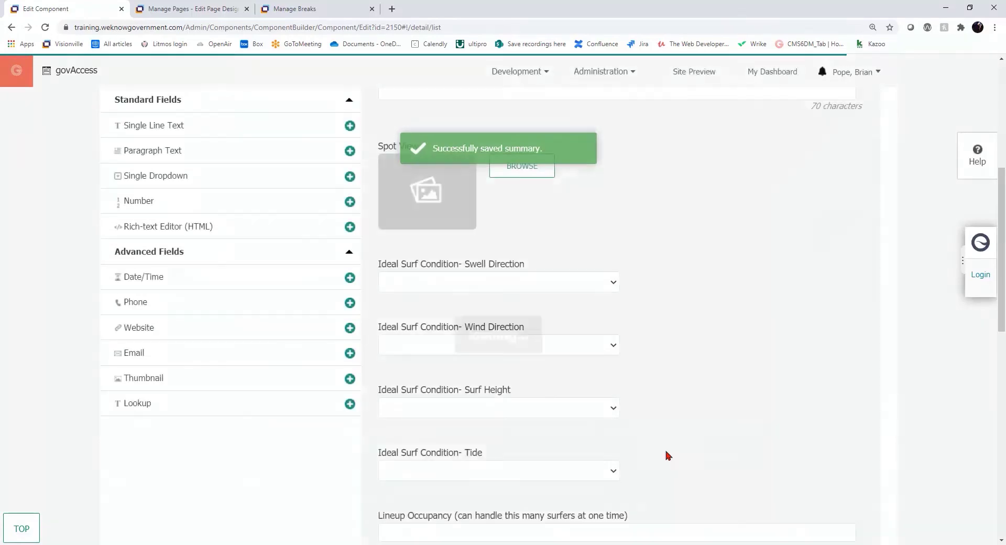
{"action": "scroll", "coordinate": [7, 322], "scroll_direction": "up", "scroll_amount": 4}
{"action": "scroll", "coordinate": [19, 280], "scroll_direction": "up", "scroll_amount": 1}
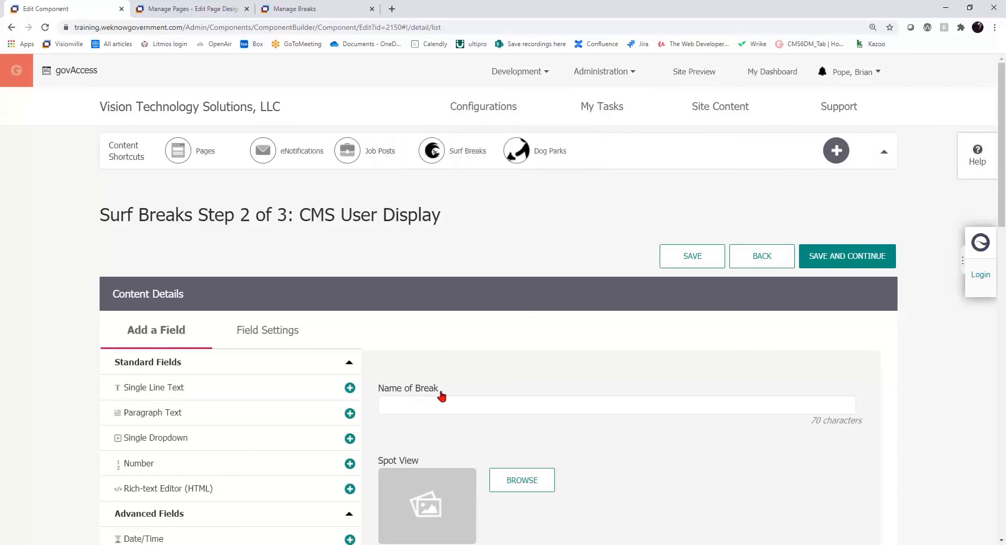
Step: Examine the CMS User Display step's heading and content fields, including the choices in the Ideal Surf Condition- Swell Direction dropdown
{"action": "left_click_drag", "start_coordinate": [456, 215], "coordinate": [299, 215]}
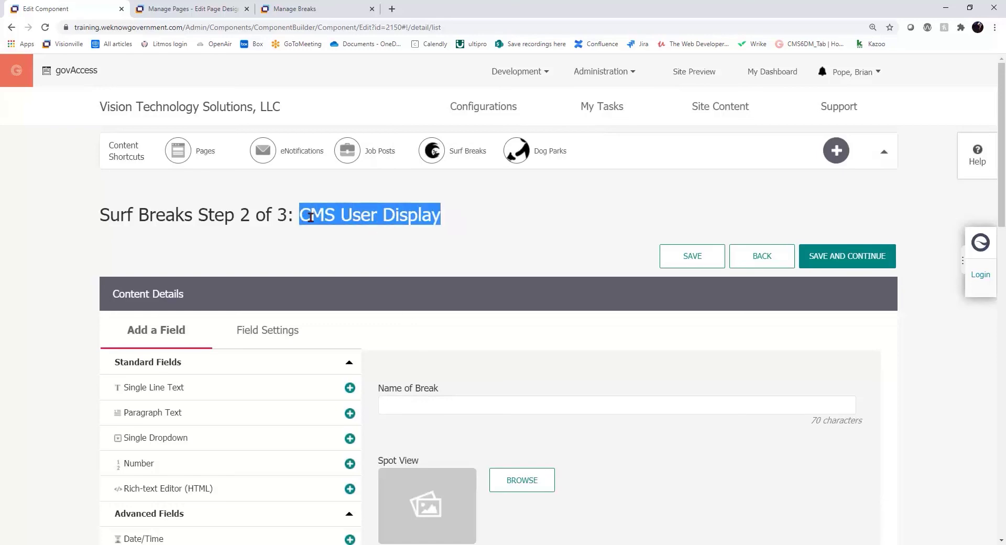
{"action": "left_click", "coordinate": [492, 214]}
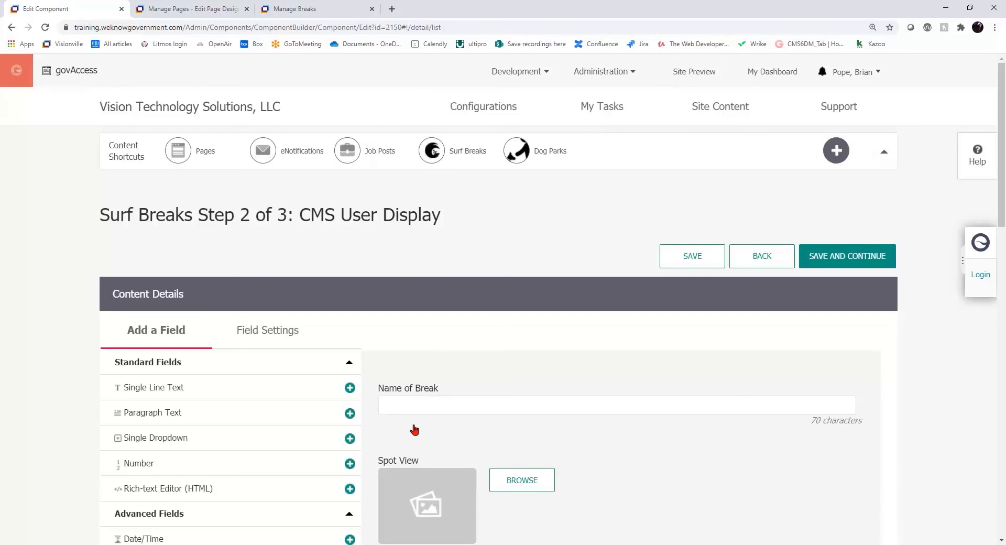
{"action": "scroll", "coordinate": [411, 426], "scroll_direction": "down", "scroll_amount": 3}
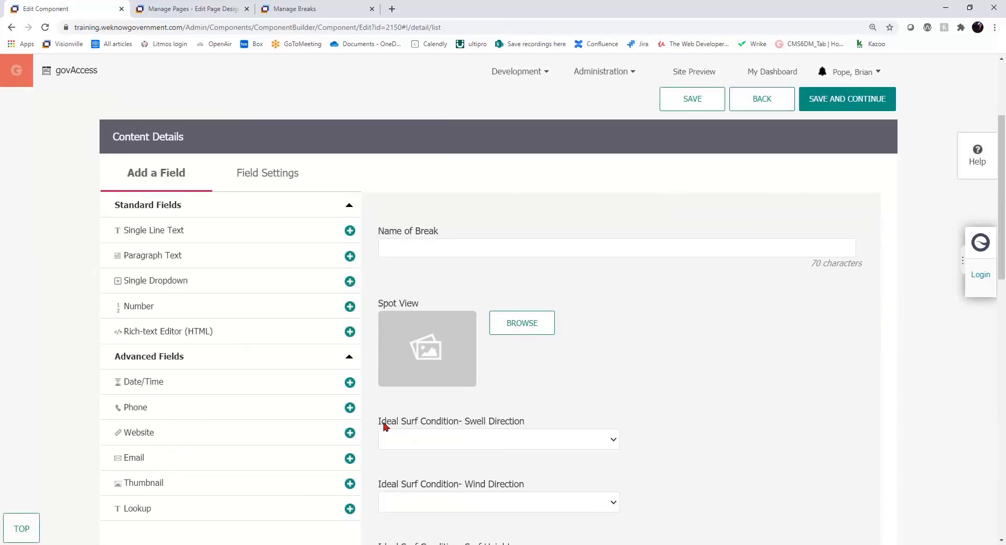
{"action": "left_click", "coordinate": [434, 445]}
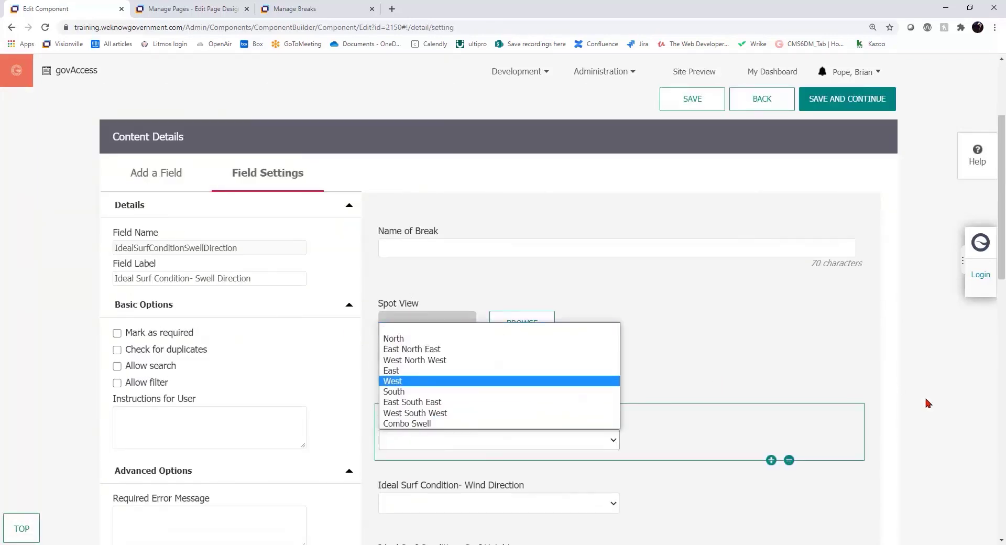
{"action": "left_click", "coordinate": [898, 389]}
{"action": "scroll", "coordinate": [838, 383], "scroll_direction": "up", "scroll_amount": 5}
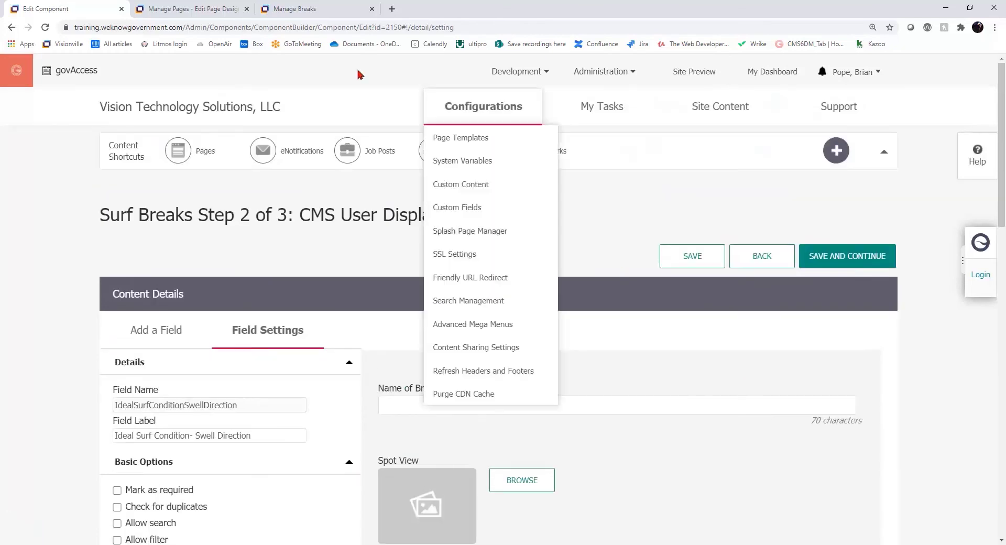
Step: Open the Add Break form from the Manage Breaks list and review its fields and Swell Direction choices
{"action": "left_click", "coordinate": [294, 9]}
{"action": "left_click", "coordinate": [862, 320]}
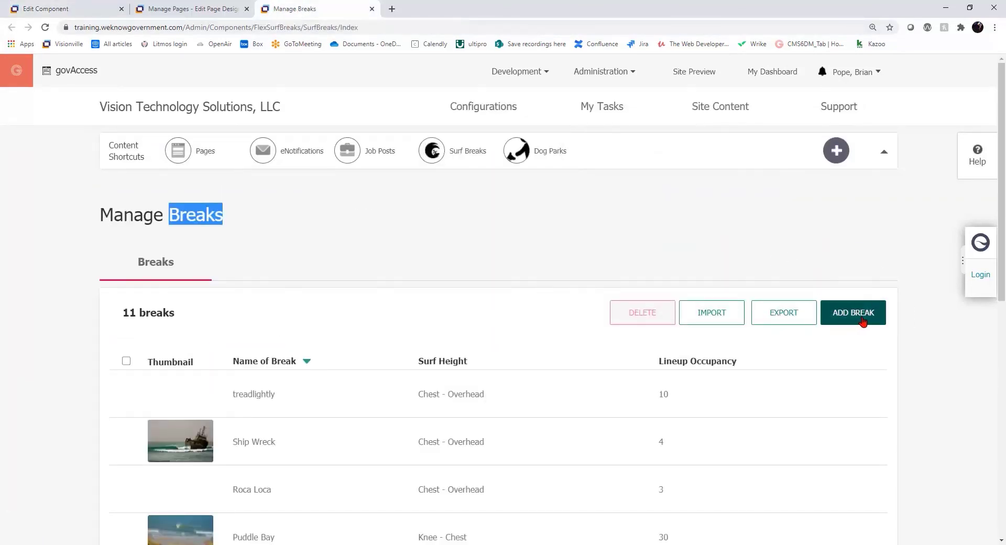
{"action": "left_click", "coordinate": [862, 320]}
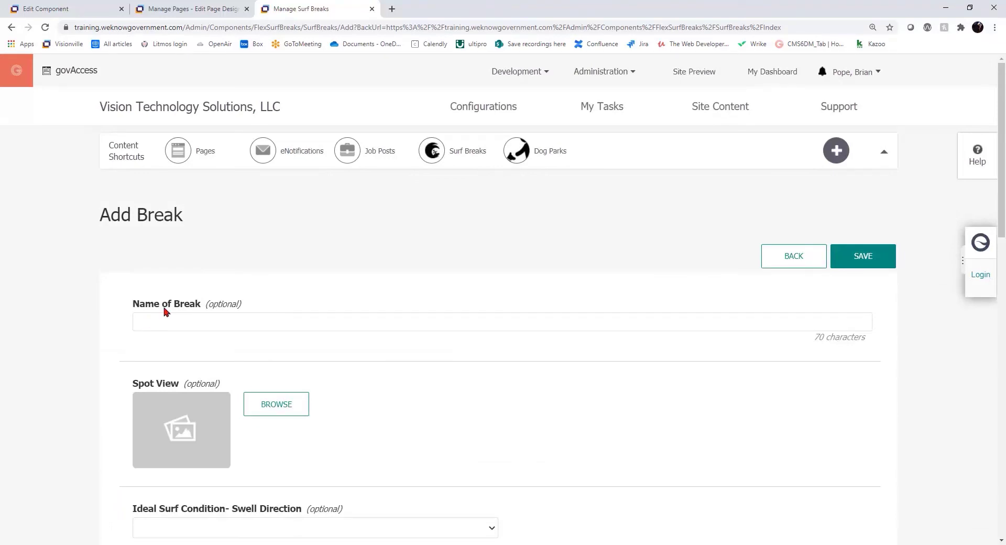
{"action": "scroll", "coordinate": [127, 239], "scroll_direction": "down", "scroll_amount": 3}
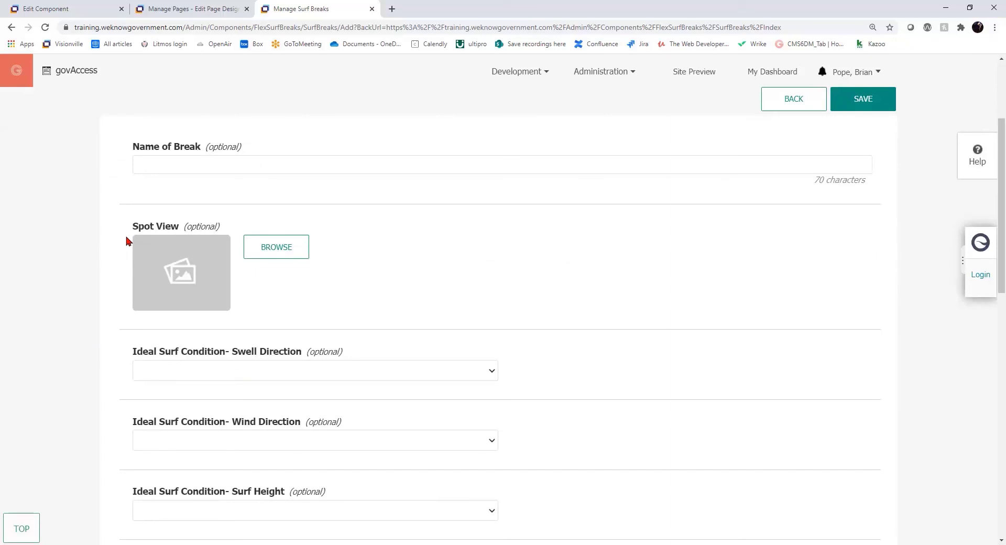
{"action": "left_click", "coordinate": [149, 369]}
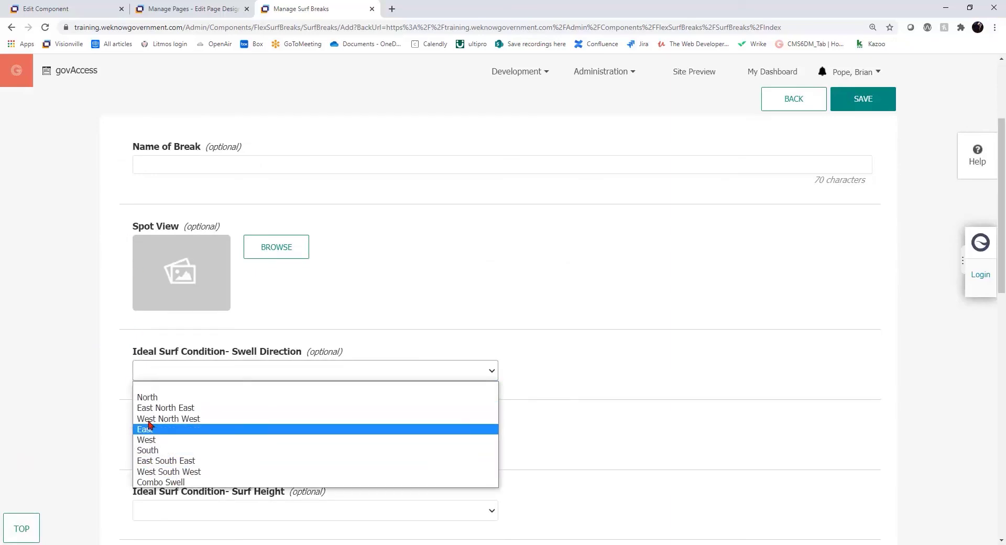
{"action": "left_click", "coordinate": [117, 346]}
Step: Return to the Surf Breaks CMS User Display step and review the standard and advanced field types that can be added
{"action": "left_click", "coordinate": [172, 14]}
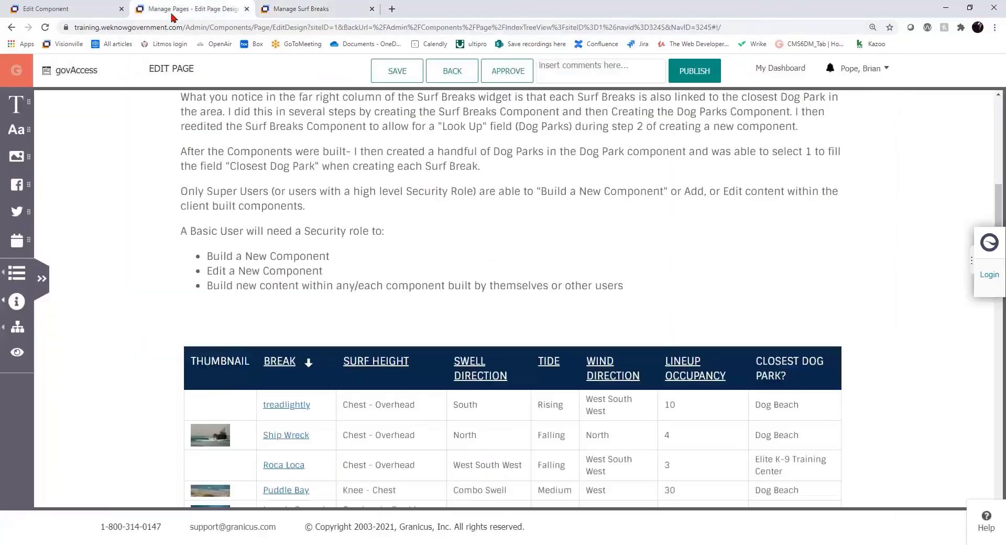
{"action": "left_click", "coordinate": [52, 9]}
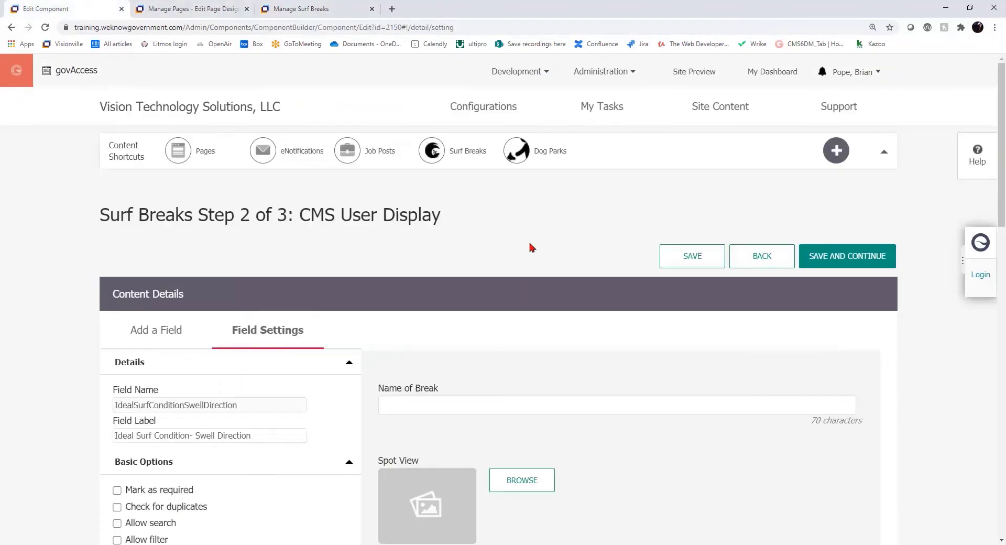
{"action": "scroll", "coordinate": [529, 244], "scroll_direction": "down", "scroll_amount": 3}
{"action": "left_click", "coordinate": [161, 181]}
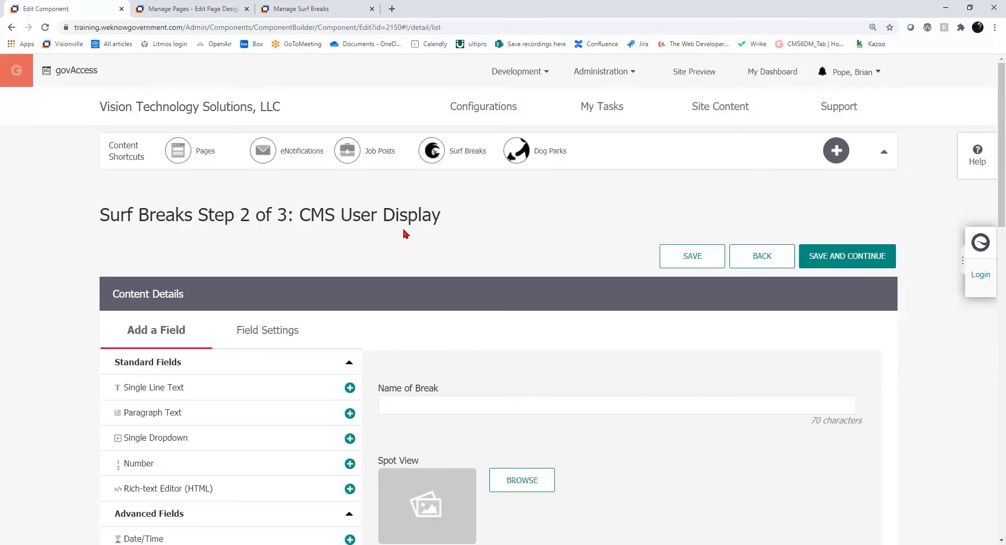
{"action": "scroll", "coordinate": [59, 398], "scroll_direction": "down", "scroll_amount": 3}
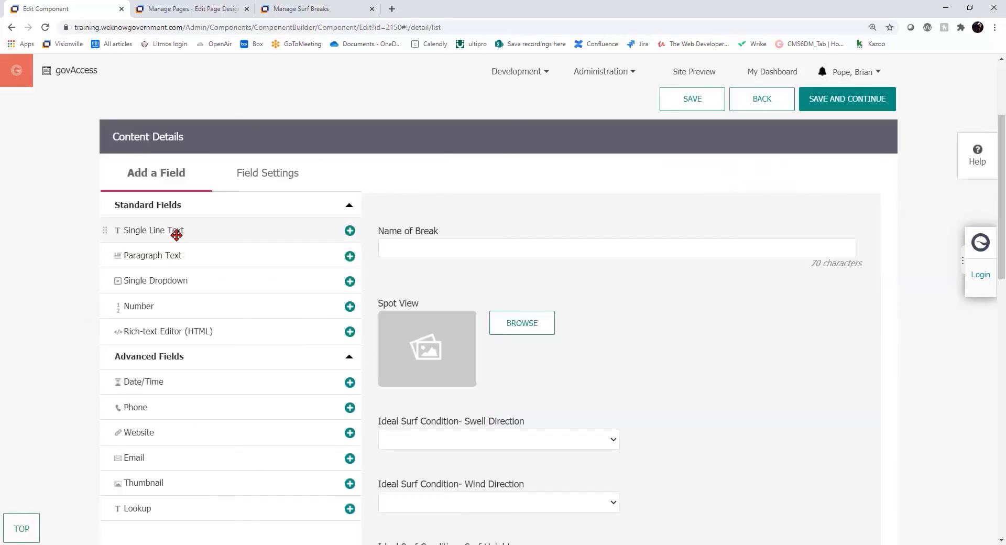
Step: Open the field settings of Name of Break and examine its field label, basic options and advanced options
{"action": "left_click", "coordinate": [444, 238]}
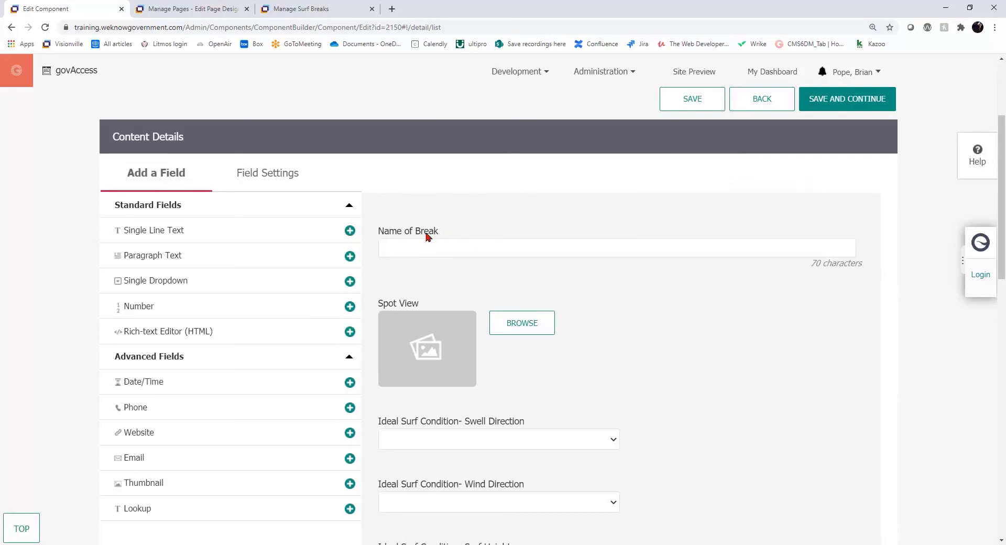
{"action": "left_click", "coordinate": [426, 237]}
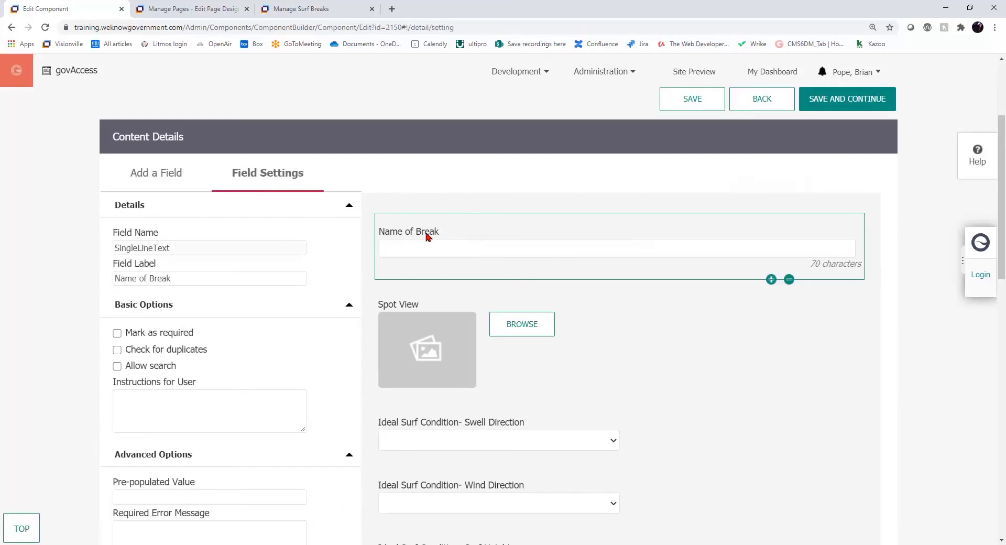
{"action": "left_click_drag", "start_coordinate": [157, 265], "coordinate": [112, 265]}
{"action": "left_click", "coordinate": [162, 335]}
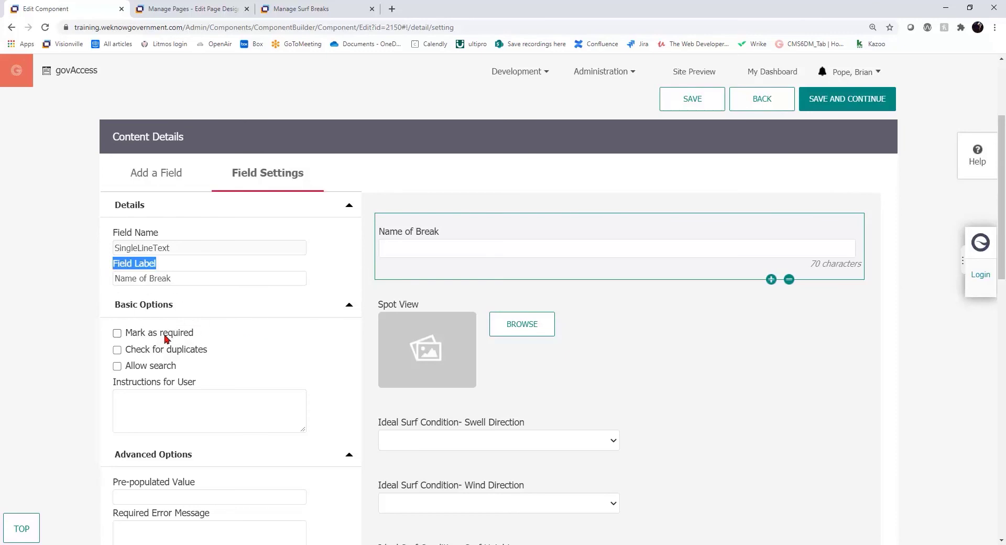
{"action": "scroll", "coordinate": [82, 349], "scroll_direction": "down", "scroll_amount": 3}
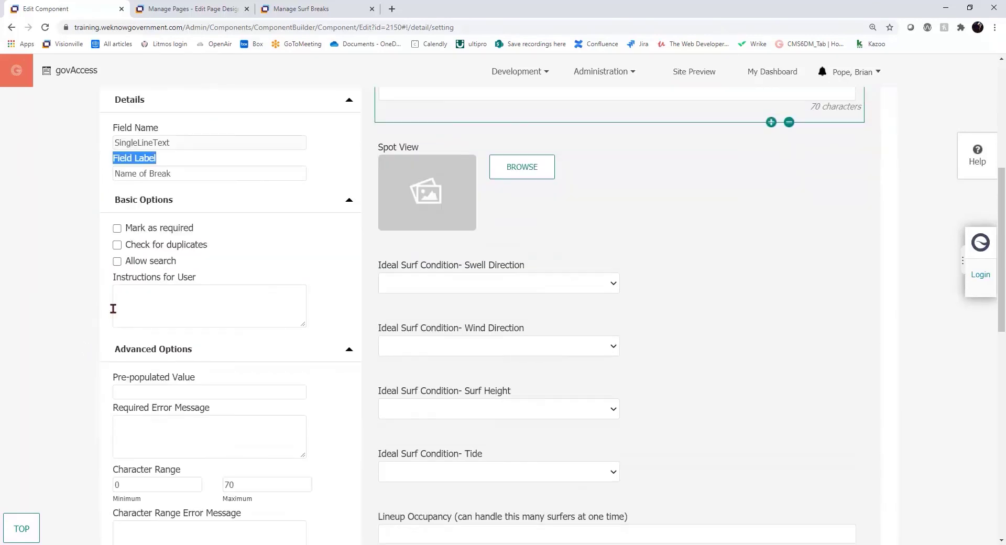
{"action": "scroll", "coordinate": [96, 479], "scroll_direction": "up", "scroll_amount": 2}
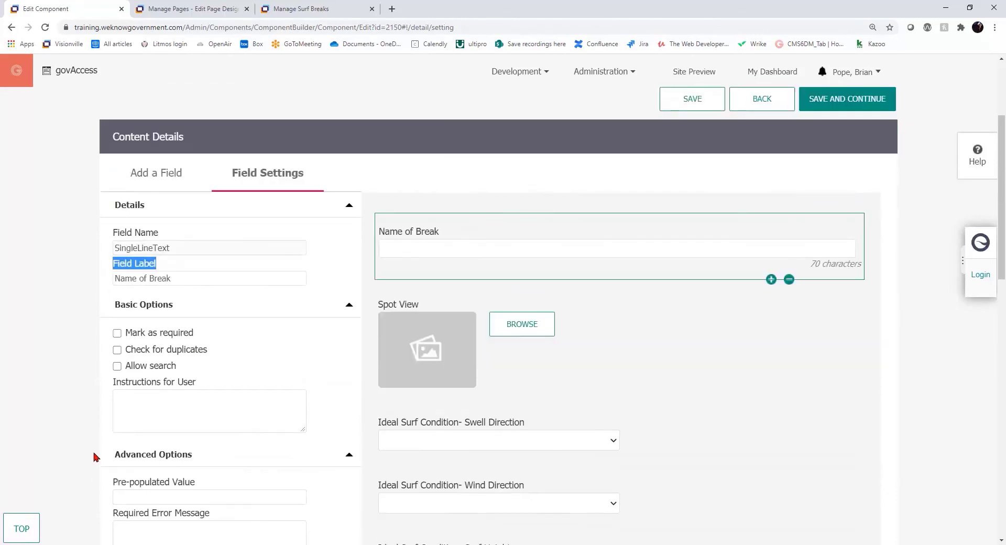
Step: Show the available field types again and compare the Single Dropdown type with the Ideal Surf Condition fields
{"action": "left_click", "coordinate": [156, 177]}
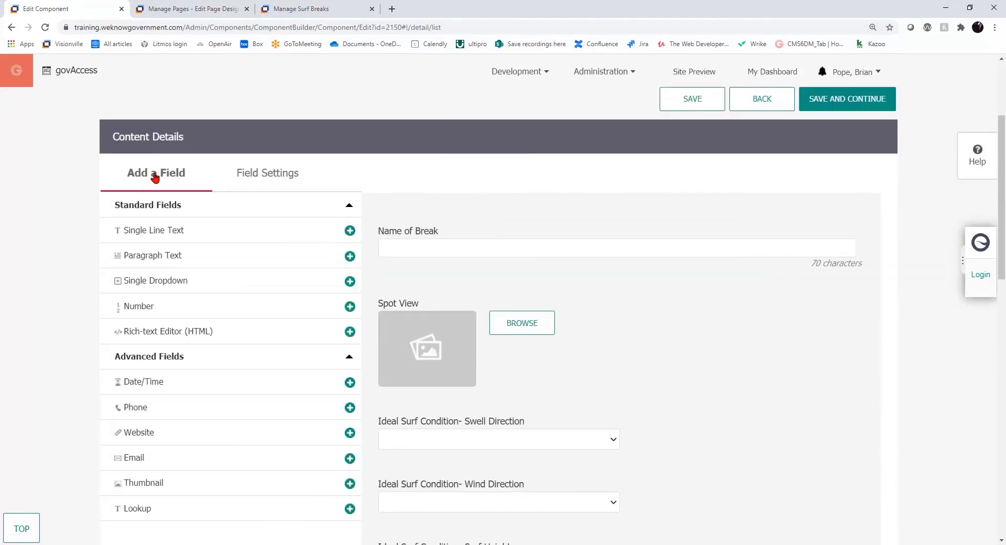
{"action": "key", "text": "ctrl"}
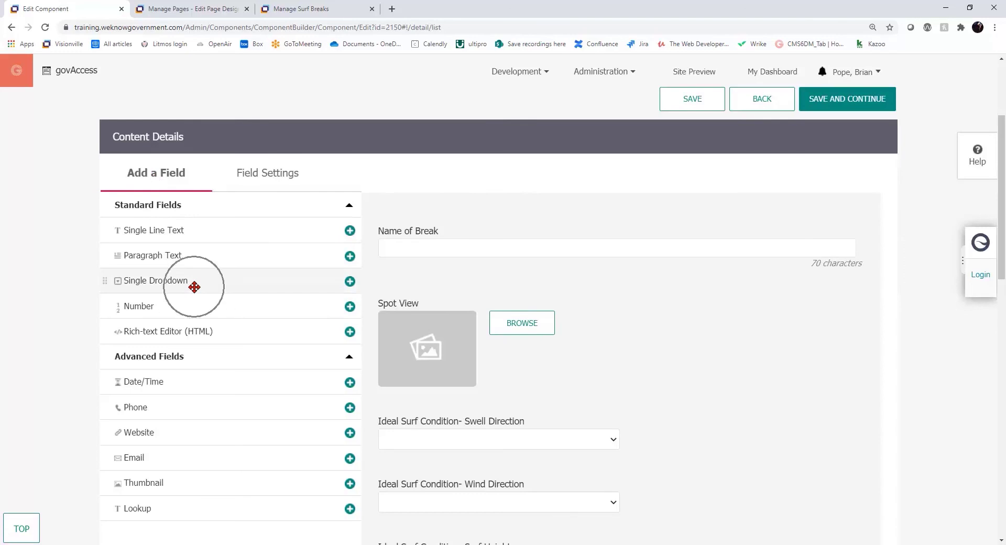
{"action": "scroll", "coordinate": [372, 373], "scroll_direction": "down", "scroll_amount": 3}
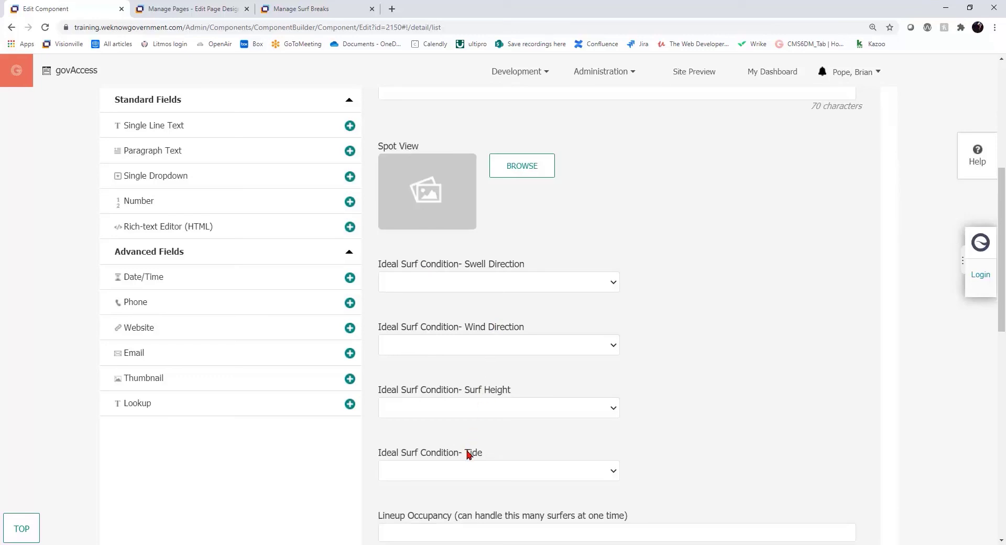
{"action": "left_click", "coordinate": [183, 182]}
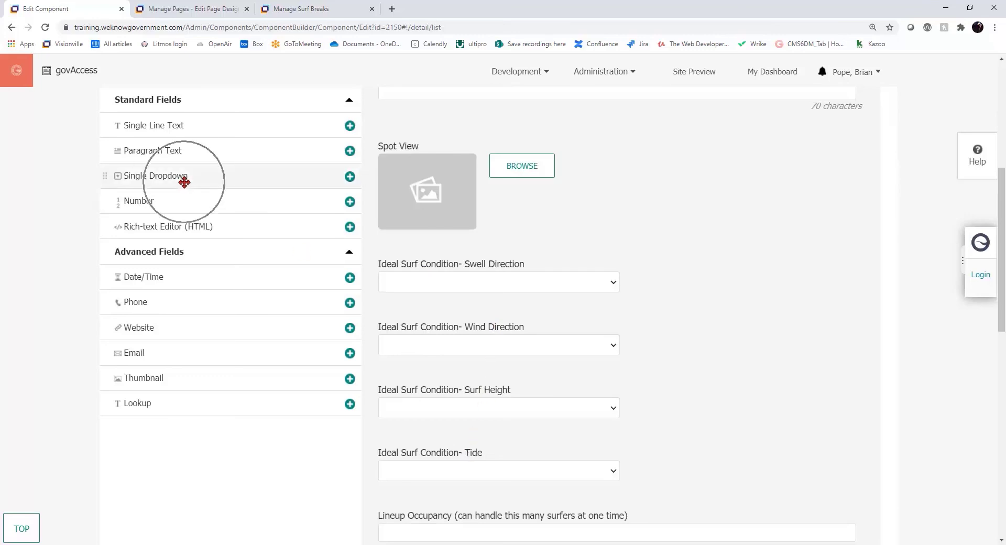
Step: Open the field settings of Ideal Surf Condition- Swell Direction and examine its custom choices from North to Combo Swell
{"action": "left_click", "coordinate": [449, 266]}
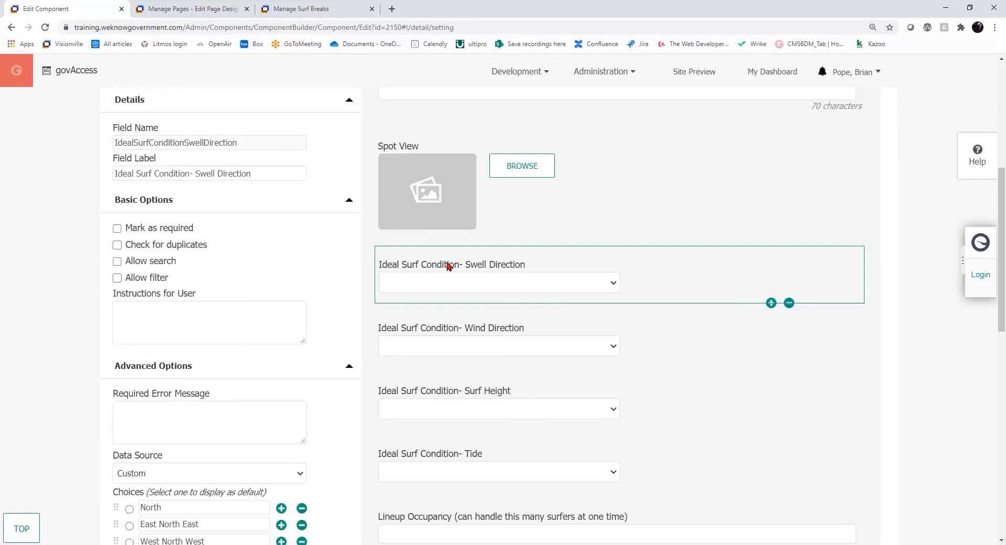
{"action": "scroll", "coordinate": [49, 319], "scroll_direction": "down", "scroll_amount": 6}
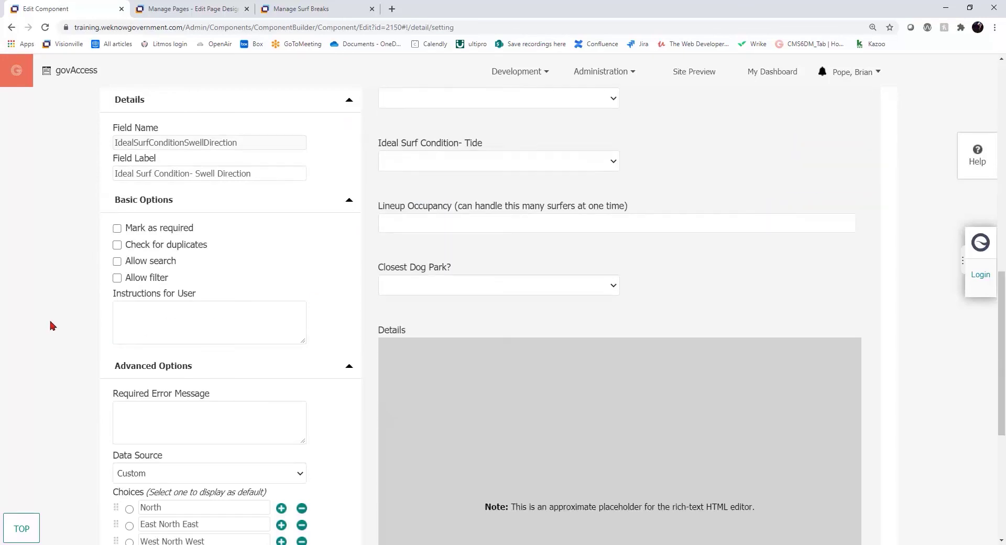
{"action": "scroll", "coordinate": [314, 356], "scroll_direction": "down", "scroll_amount": 4}
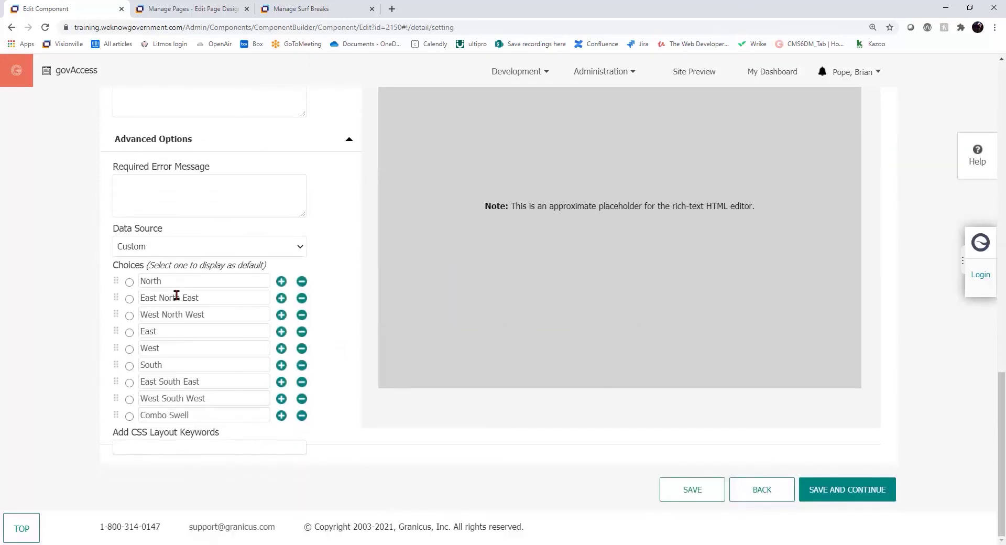
{"action": "left_click", "coordinate": [180, 281]}
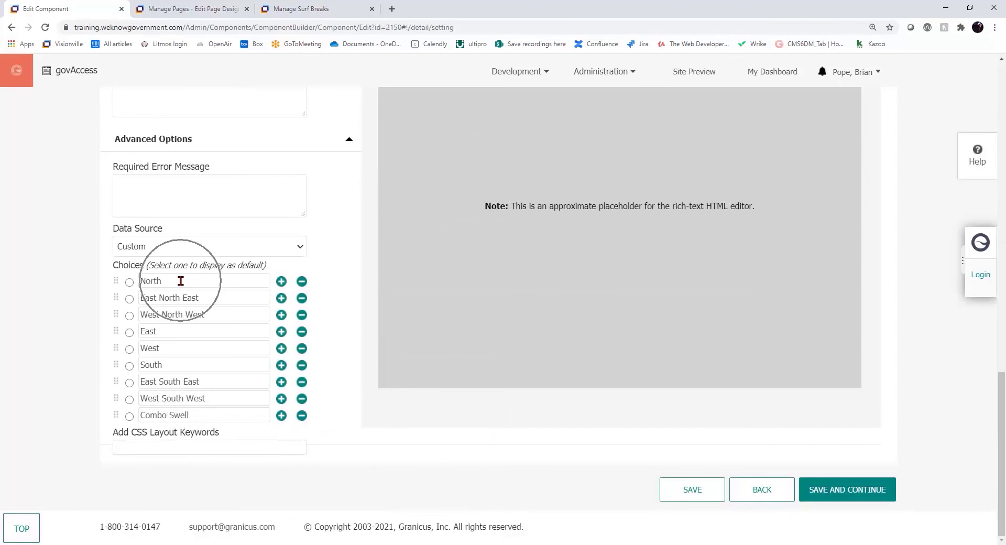
{"action": "left_click", "coordinate": [198, 417]}
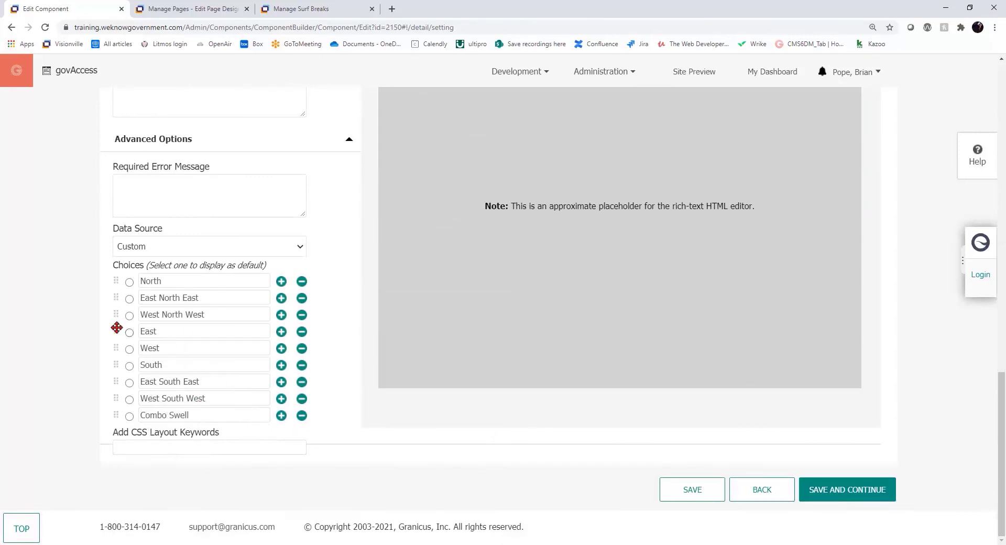
Step: On the Add Break form, check the Swell Direction dropdown's choices against those defined in the component
{"action": "left_click", "coordinate": [305, 9]}
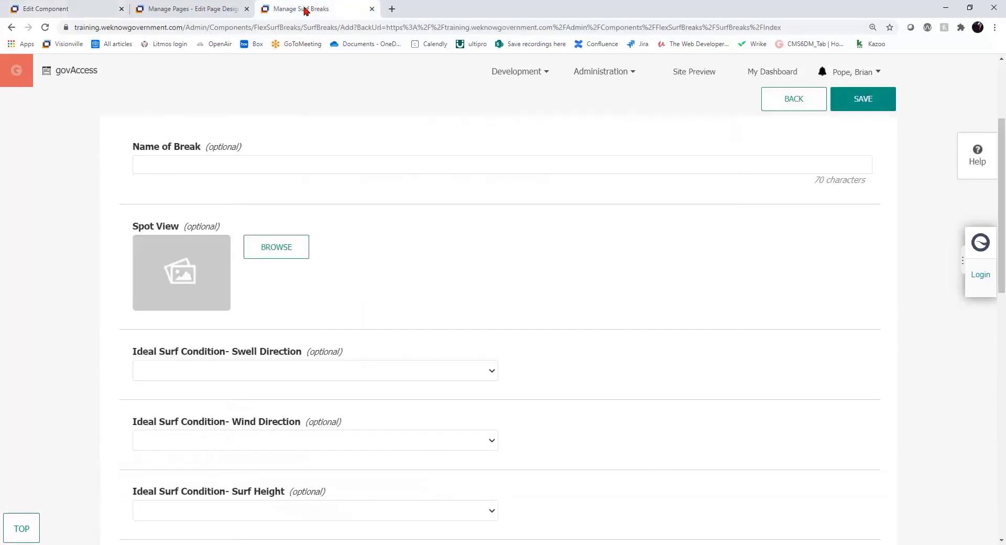
{"action": "scroll", "coordinate": [344, 280], "scroll_direction": "up", "scroll_amount": 3}
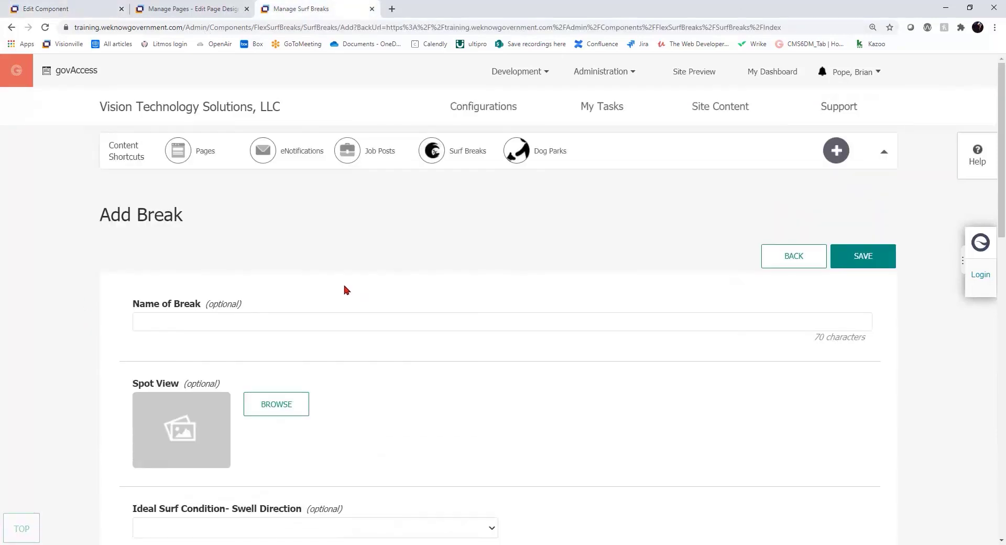
{"action": "left_click_drag", "start_coordinate": [188, 217], "coordinate": [100, 217]}
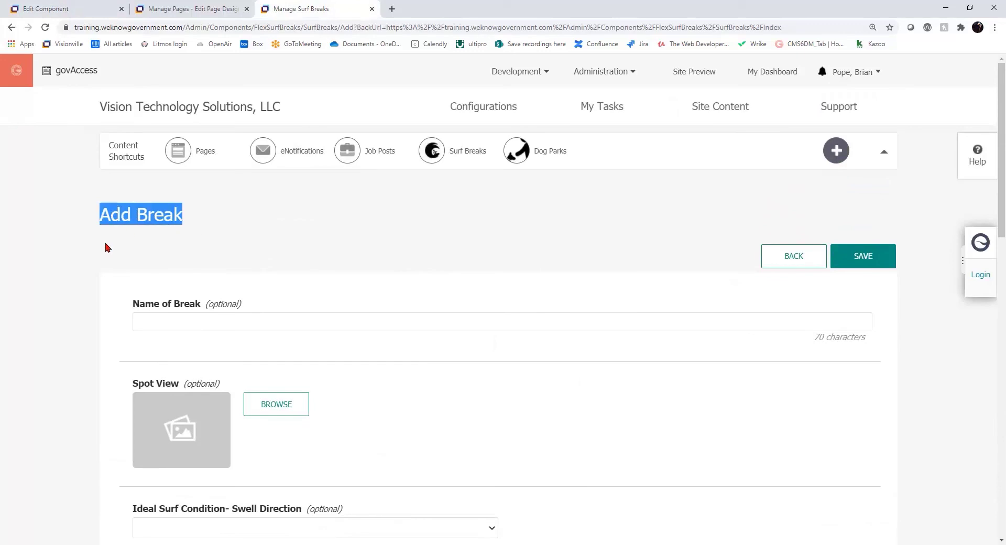
{"action": "scroll", "coordinate": [87, 261], "scroll_direction": "down", "scroll_amount": 5}
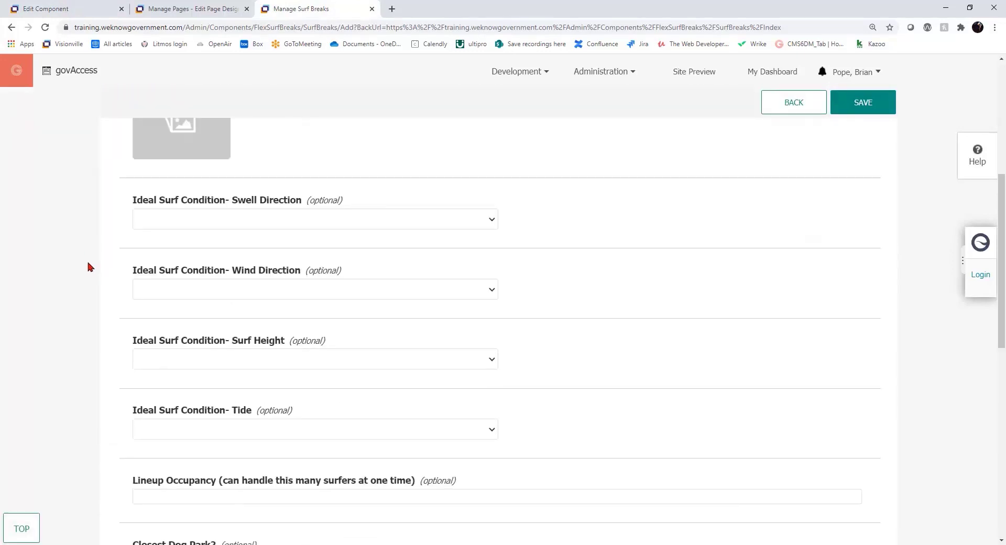
{"action": "left_click", "coordinate": [280, 216]}
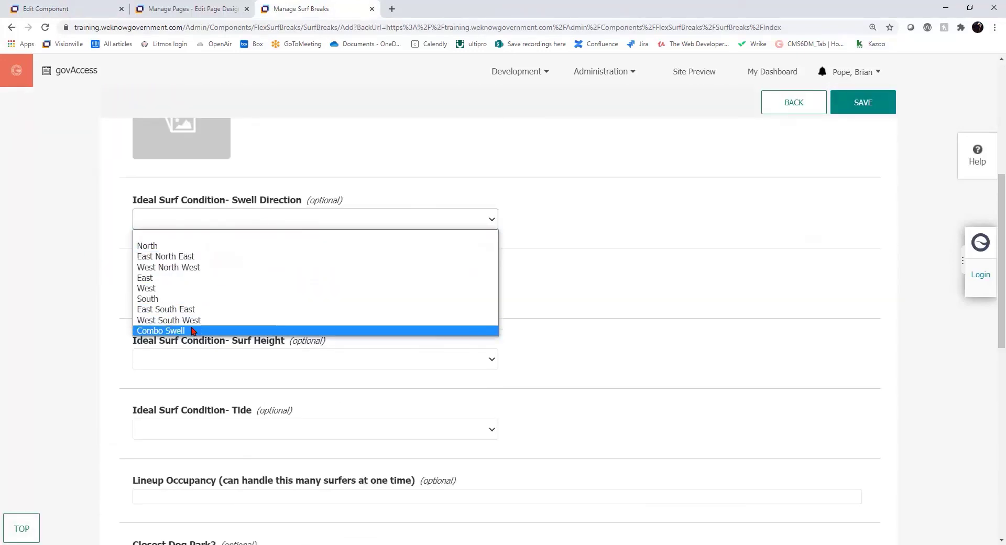
{"action": "left_click", "coordinate": [86, 316]}
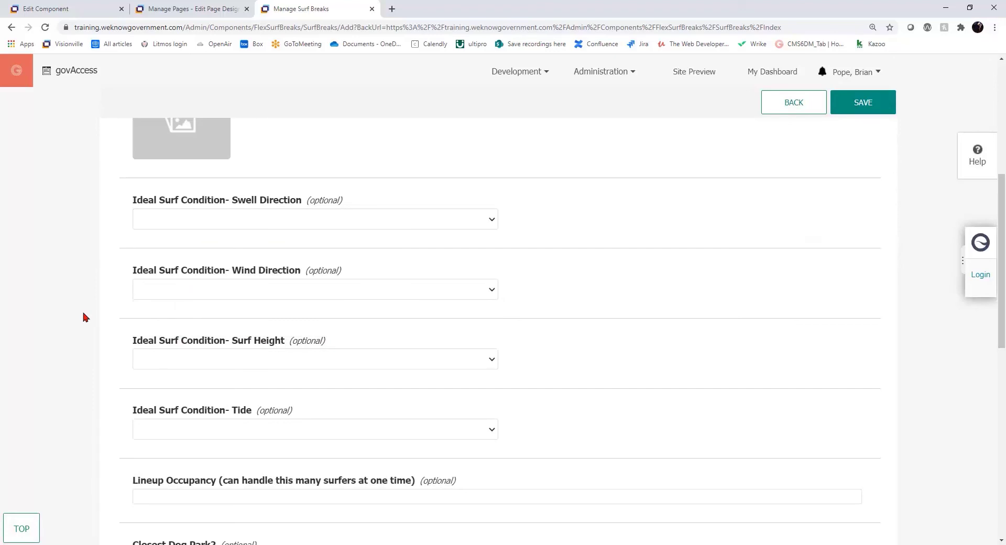
Step: Go back to the Surf Breaks component editor and display the list of field types available to add
{"action": "left_click", "coordinate": [73, 8]}
{"action": "scroll", "coordinate": [37, 298], "scroll_direction": "up", "scroll_amount": 3}
{"action": "scroll", "coordinate": [42, 294], "scroll_direction": "up", "scroll_amount": 5}
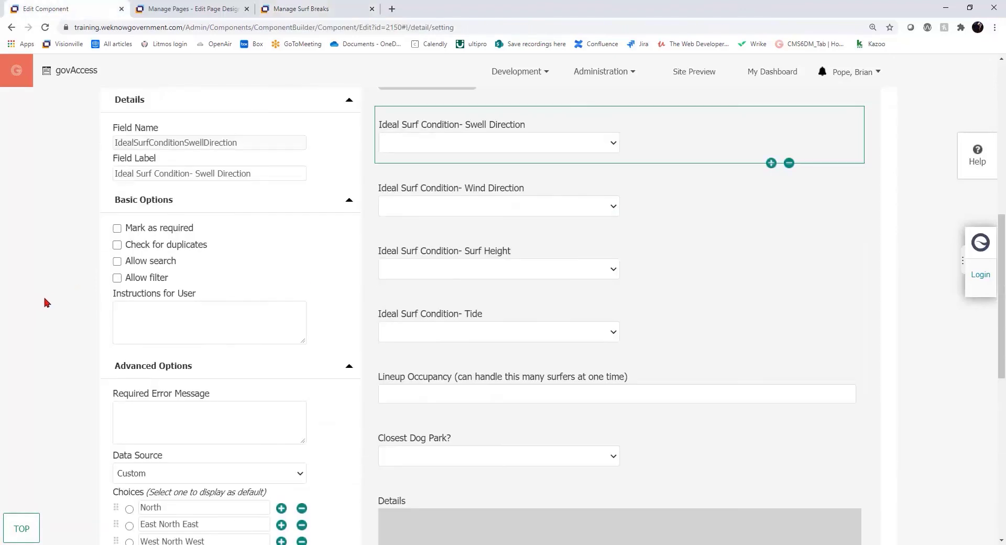
{"action": "left_click", "coordinate": [170, 193]}
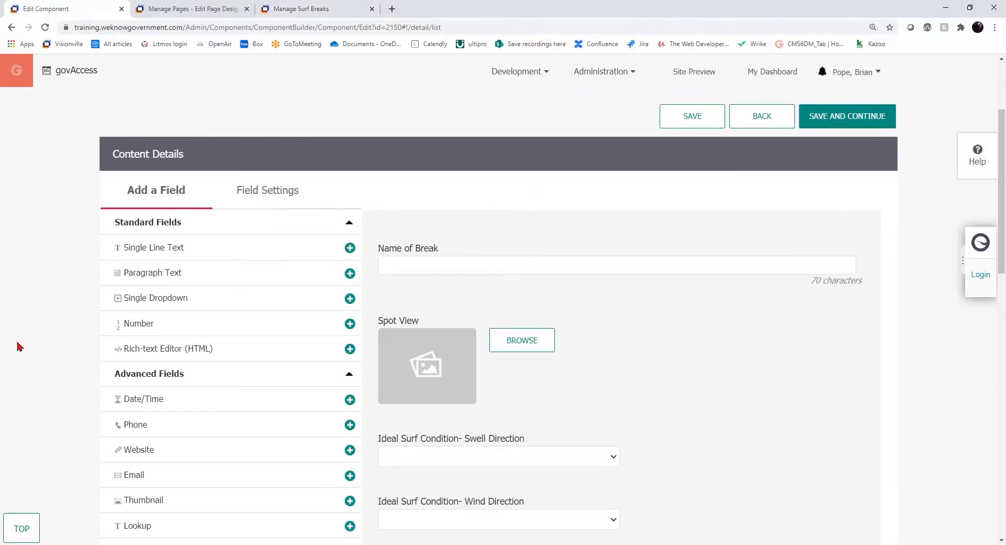
Step: Change the label of the Details rich-text field to "A Veteran Surfer Guide to this spot"
{"action": "left_click", "coordinate": [230, 350]}
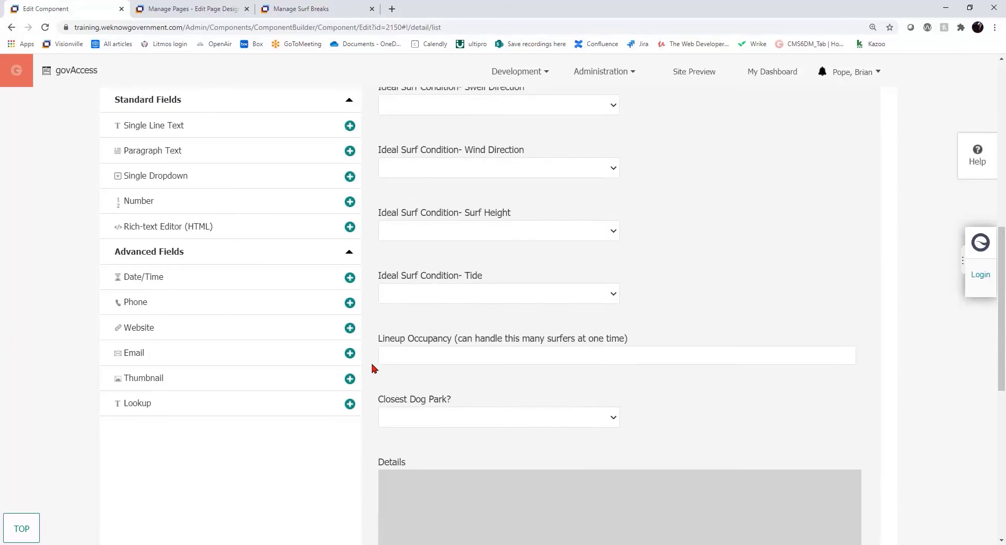
{"action": "left_click", "coordinate": [450, 377]}
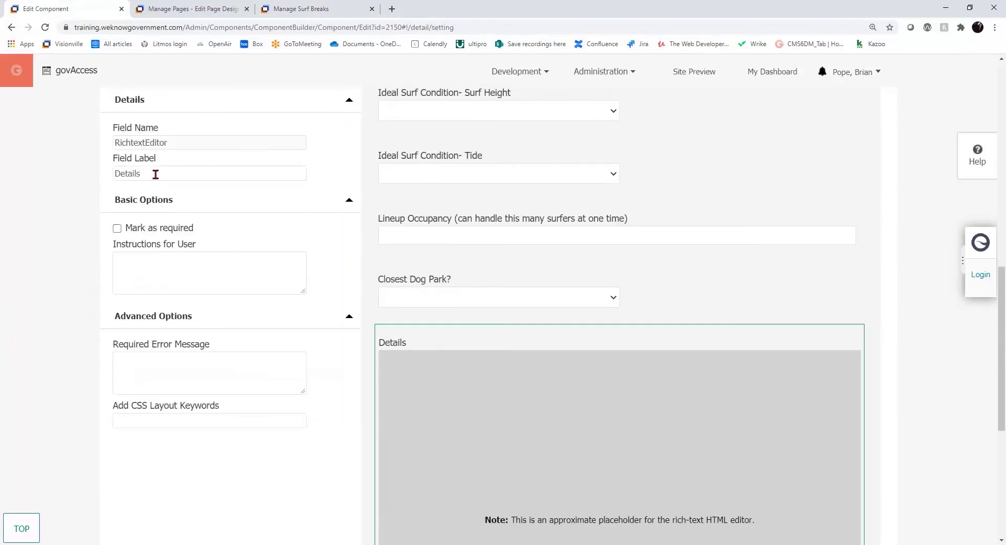
{"action": "left_click_drag", "start_coordinate": [156, 175], "coordinate": [87, 171]}
{"action": "type", "text": "A "}
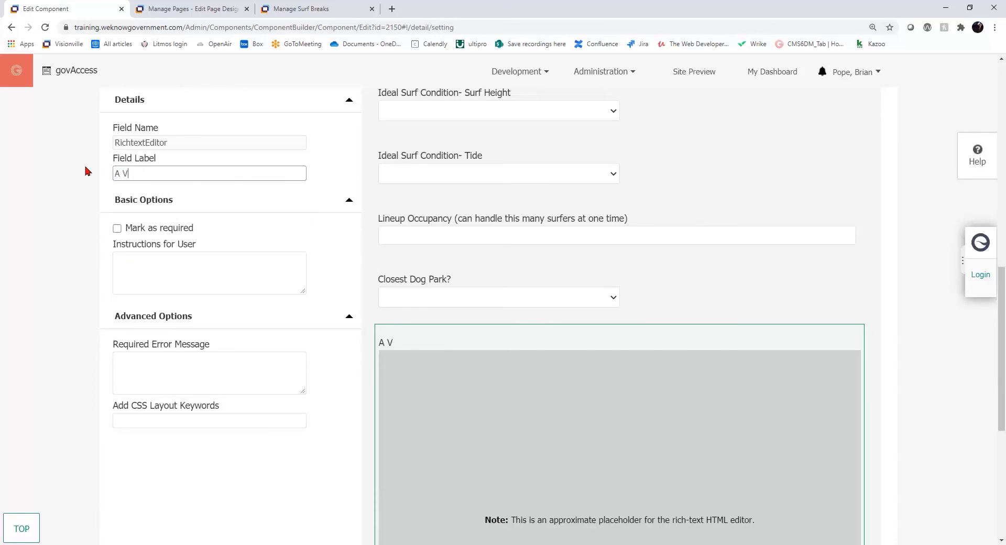
{"action": "type", "text": "Veteran Surfer Guide to this spot"}
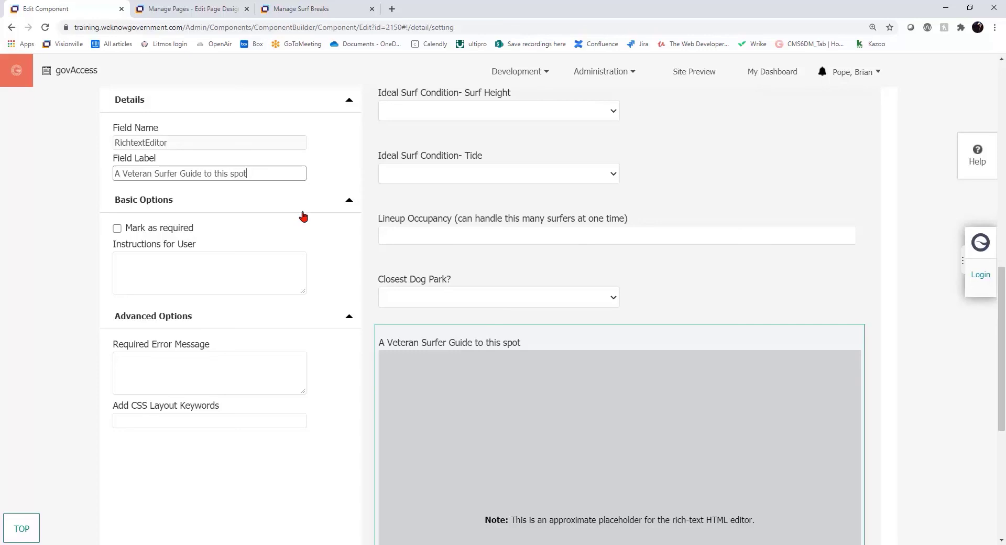
Step: On the Add Break form, examine the rich-text editor field that corresponds to the relabelled component field
{"action": "left_click", "coordinate": [303, 9]}
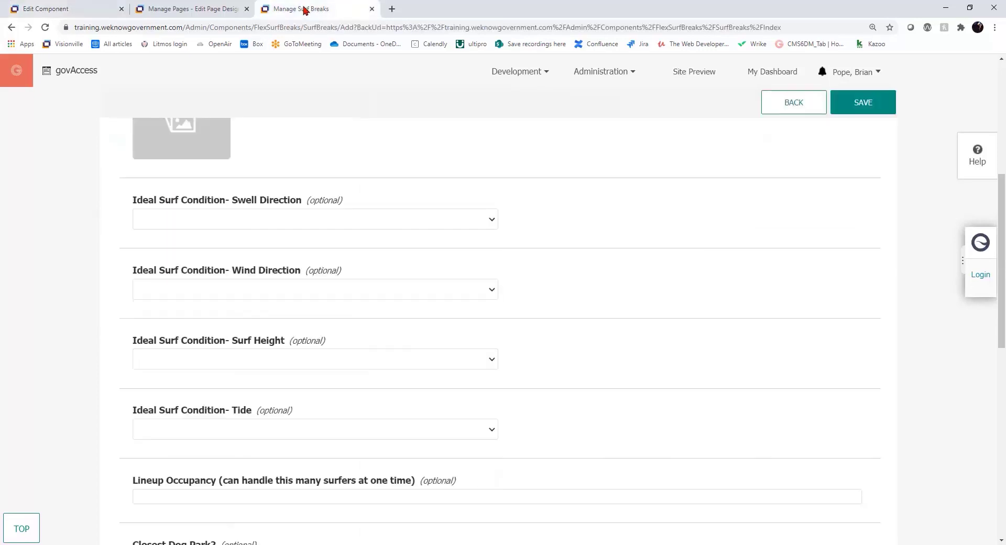
{"action": "scroll", "coordinate": [95, 414], "scroll_direction": "down", "scroll_amount": 10}
{"action": "scroll", "coordinate": [173, 301], "scroll_direction": "up", "scroll_amount": 3}
{"action": "left_click", "coordinate": [185, 328]}
{"action": "left_click", "coordinate": [185, 327]}
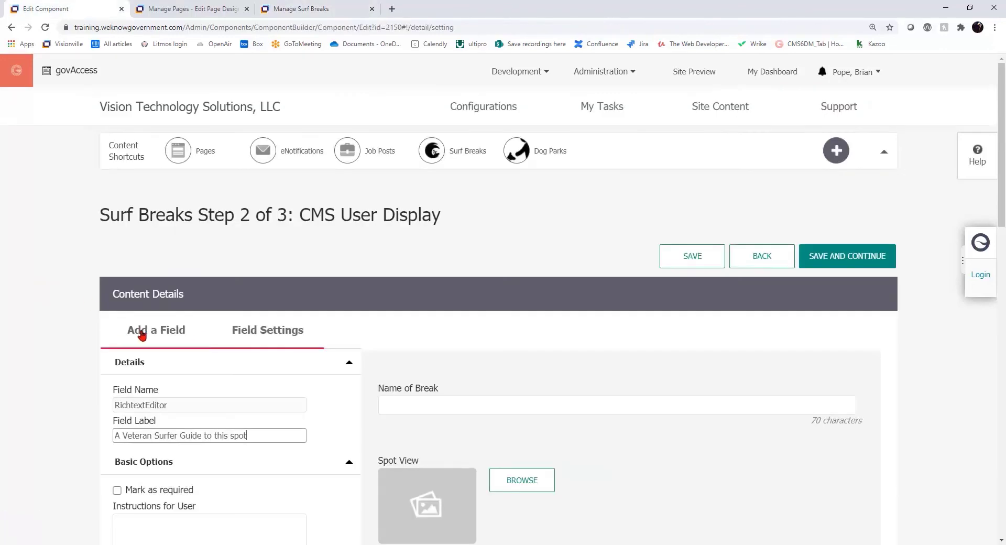
Step: In the Surf Breaks component editor, find the Lookup field type and open the settings of the Closest Dog Park? field
{"action": "left_click", "coordinate": [158, 337]}
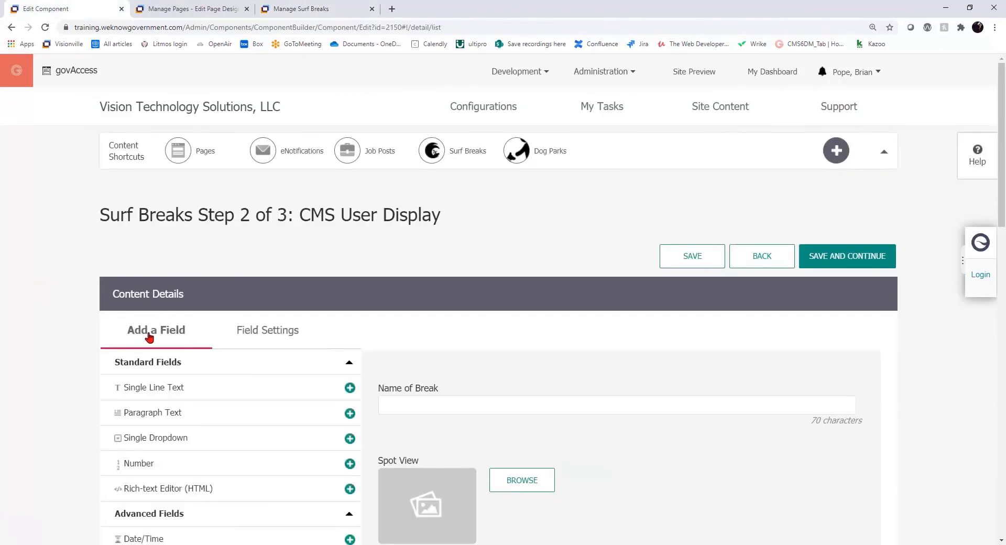
{"action": "scroll", "coordinate": [62, 345], "scroll_direction": "down", "scroll_amount": 6}
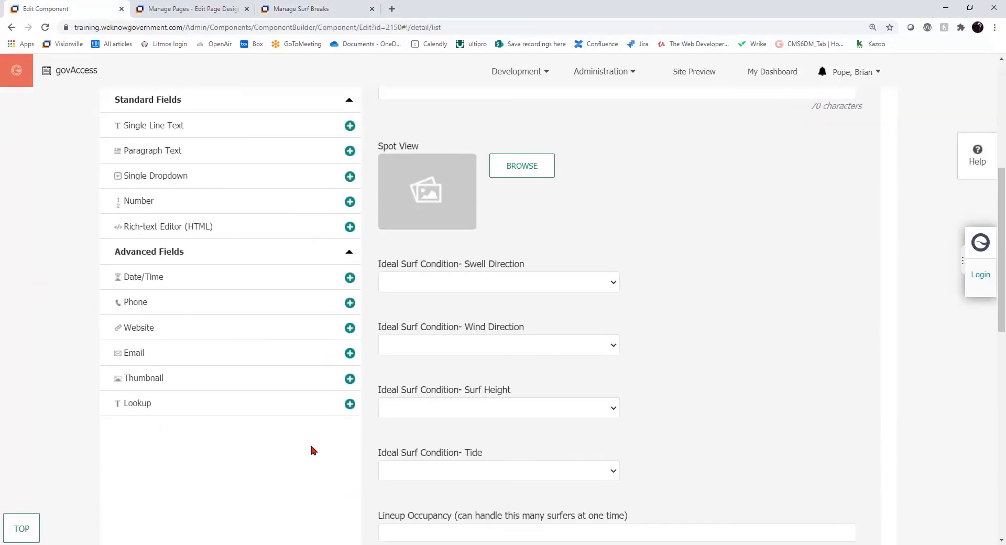
{"action": "scroll", "coordinate": [361, 427], "scroll_direction": "down", "scroll_amount": 3}
{"action": "left_click", "coordinate": [186, 407]}
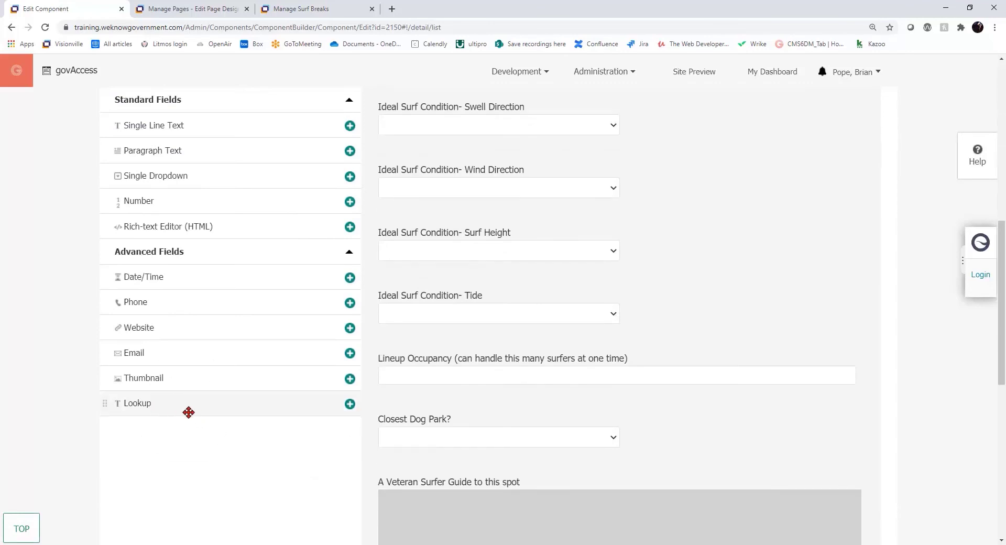
{"action": "left_click", "coordinate": [423, 426]}
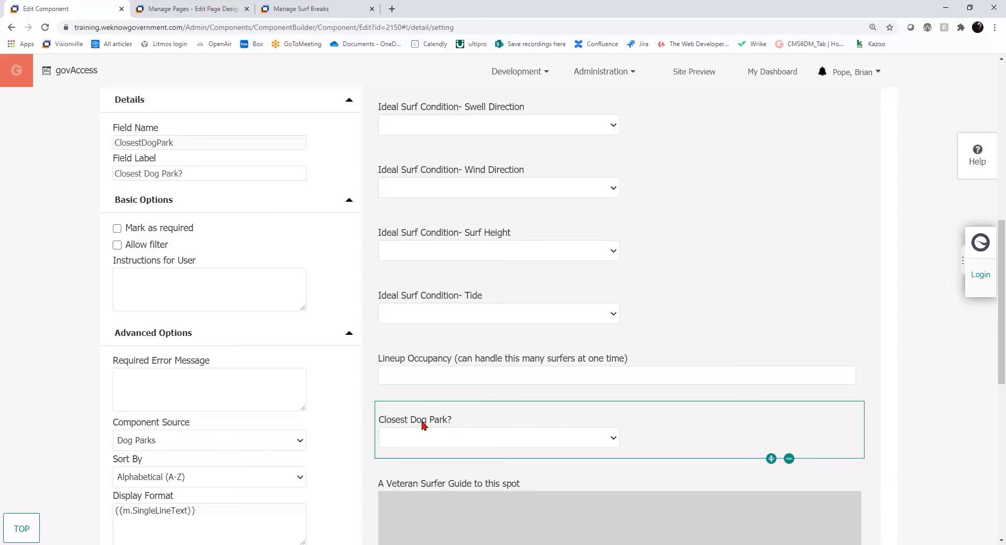
Step: Review the Add Break form from its heading down and check the choices of the Closest Dog Park? dropdown
{"action": "left_click", "coordinate": [314, 9]}
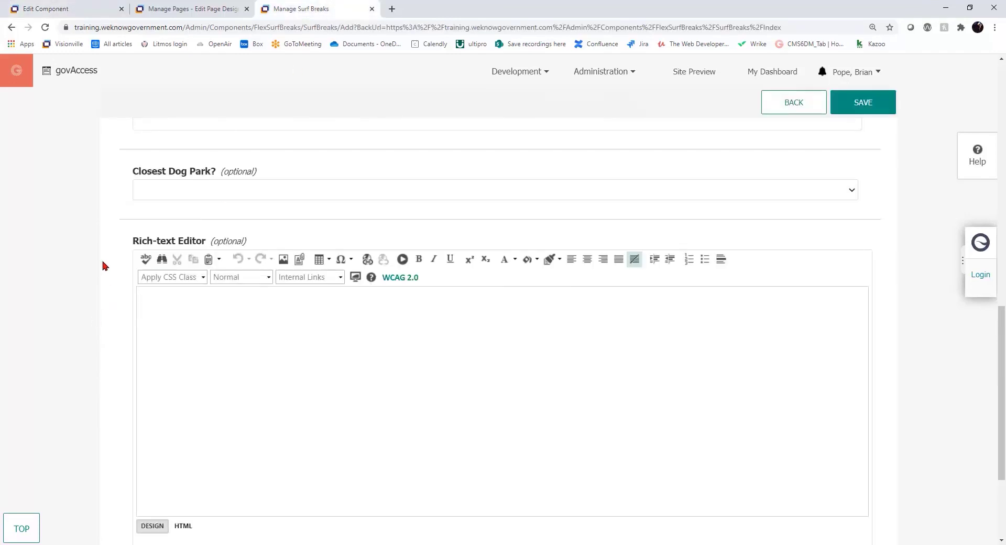
{"action": "scroll", "coordinate": [99, 257], "scroll_direction": "up", "scroll_amount": 13}
{"action": "left_click_drag", "start_coordinate": [192, 220], "coordinate": [98, 218]}
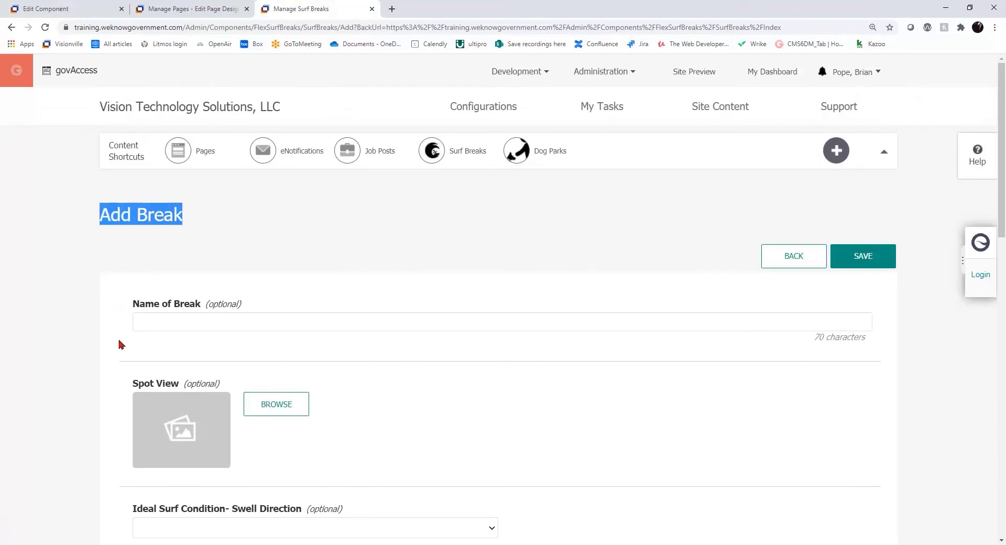
{"action": "scroll", "coordinate": [120, 344], "scroll_direction": "down", "scroll_amount": 10}
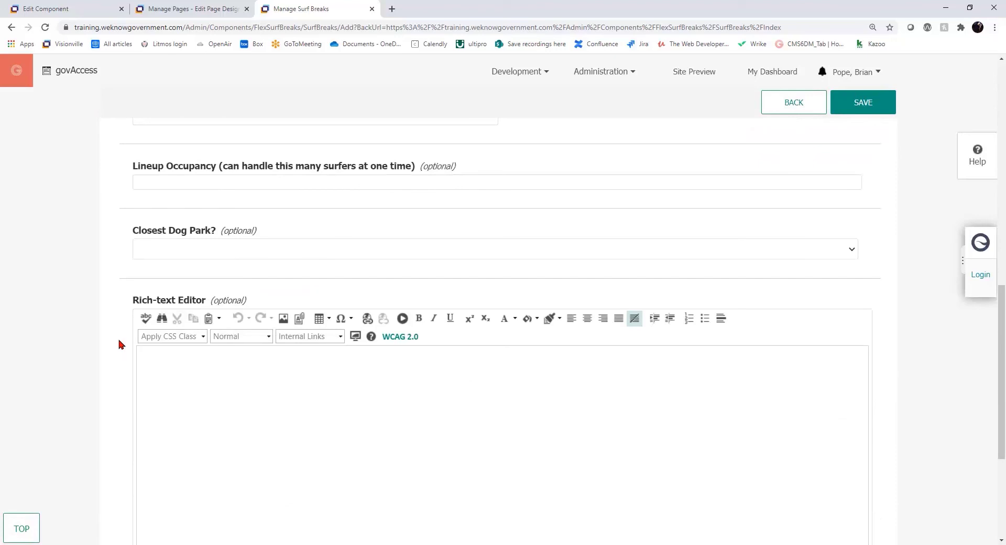
{"action": "left_click", "coordinate": [173, 253]}
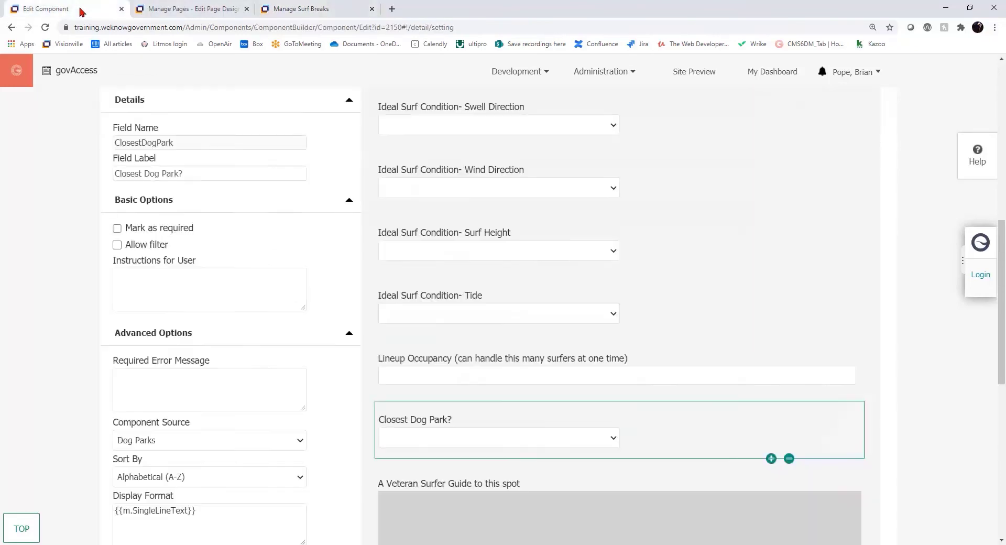
Step: Return to the Surf Breaks component editor and locate Lookup among the advanced field types
{"action": "left_click", "coordinate": [84, 9]}
{"action": "left_click", "coordinate": [144, 331]}
{"action": "scroll", "coordinate": [89, 341], "scroll_direction": "down", "scroll_amount": 5}
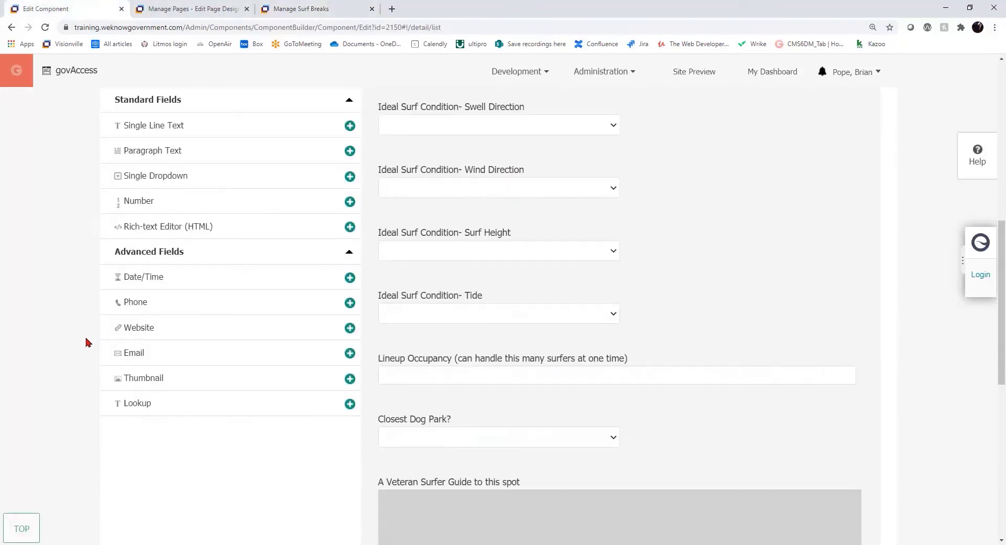
{"action": "left_click", "coordinate": [143, 403]}
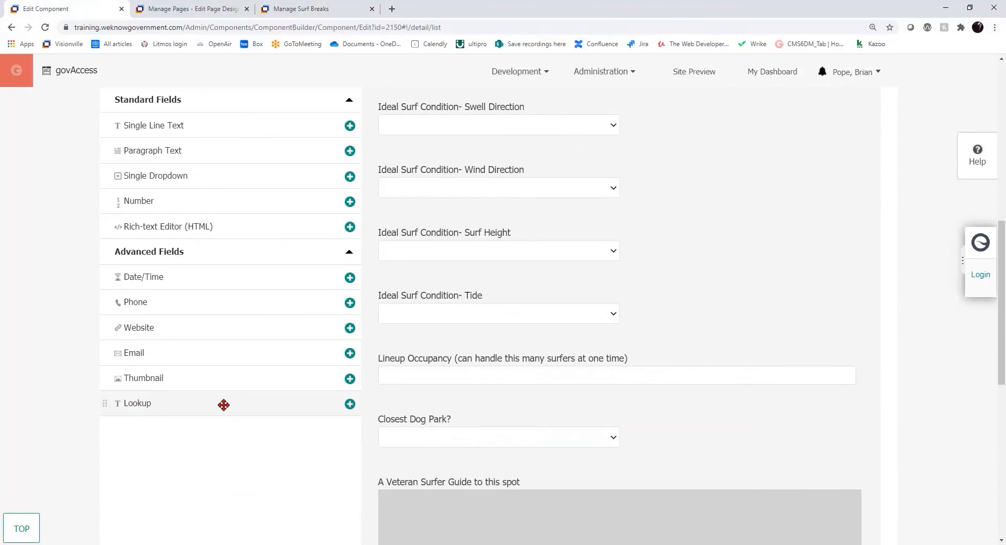
Step: Open the field settings of Closest Dog Park? and examine the Component Source choices, keeping Dog Parks
{"action": "left_click", "coordinate": [437, 427]}
{"action": "scroll", "coordinate": [74, 421], "scroll_direction": "down", "scroll_amount": 10}
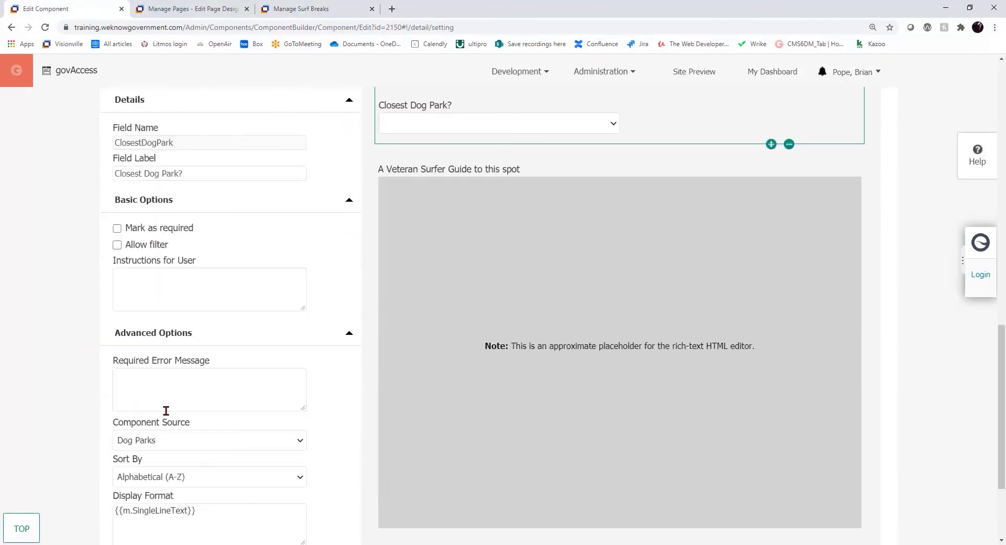
{"action": "left_click_drag", "start_coordinate": [180, 300], "coordinate": [111, 299]}
{"action": "left_click", "coordinate": [229, 319]}
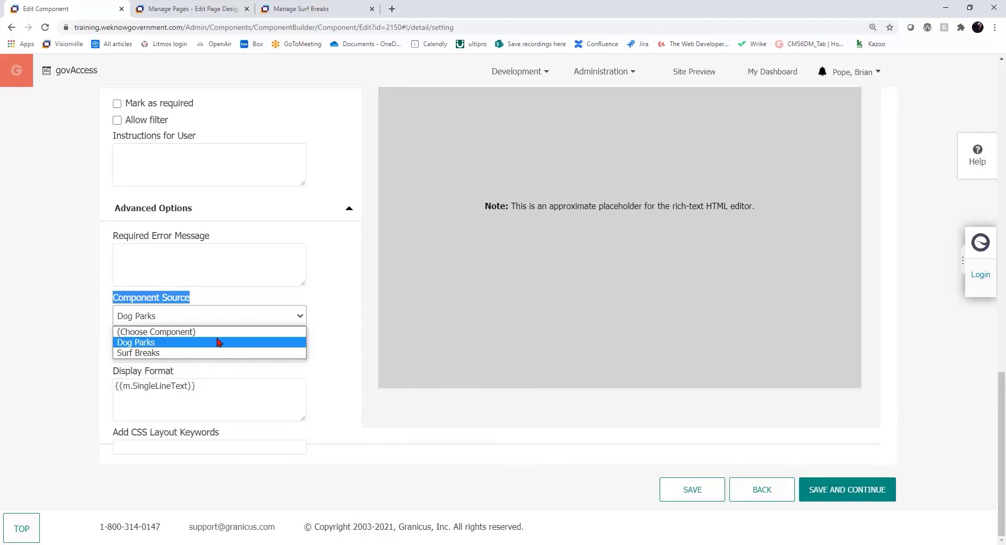
{"action": "left_click", "coordinate": [325, 343]}
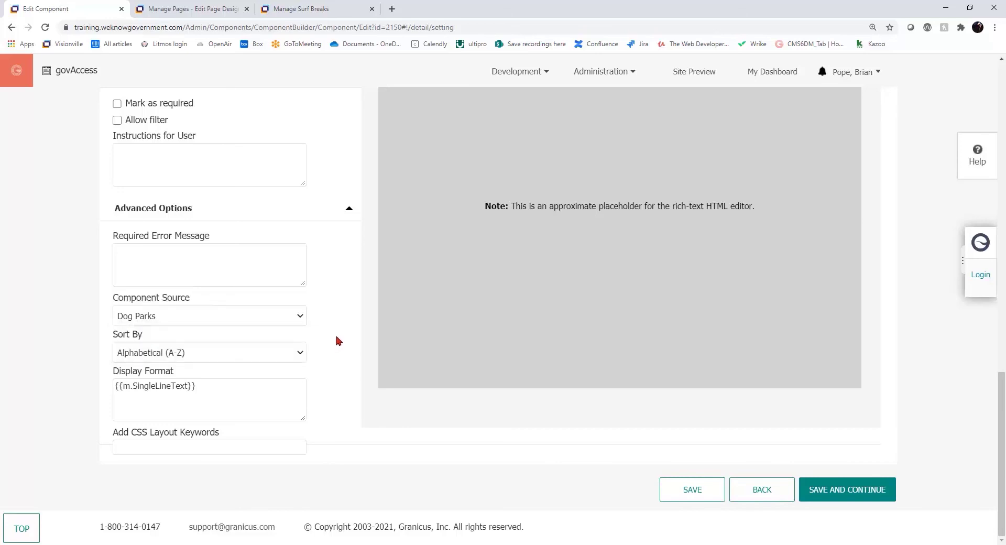
Step: Save the CMS User Display step, continue to the List View step, and review its Index View and Default List Widget sections
{"action": "scroll", "coordinate": [85, 347], "scroll_direction": "up", "scroll_amount": 7}
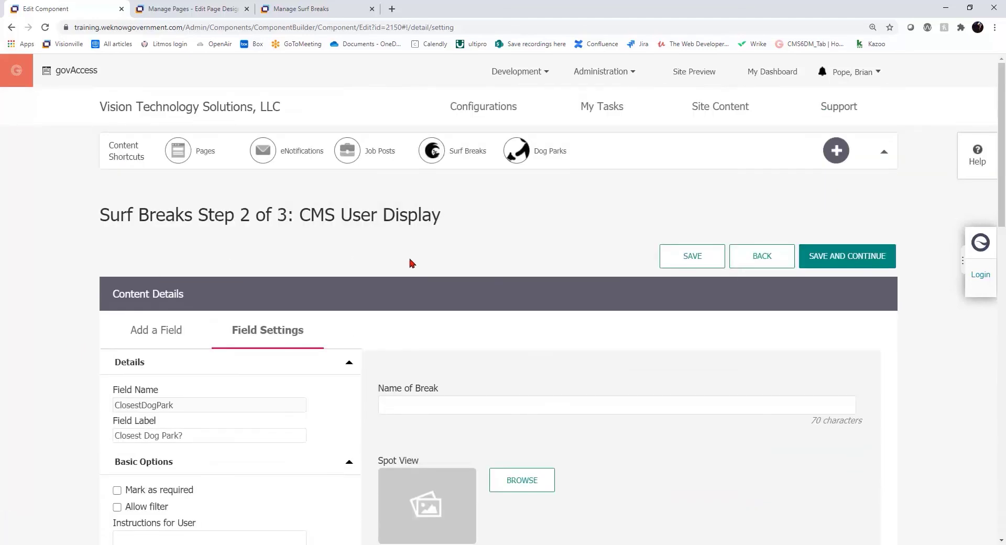
{"action": "left_click", "coordinate": [854, 261]}
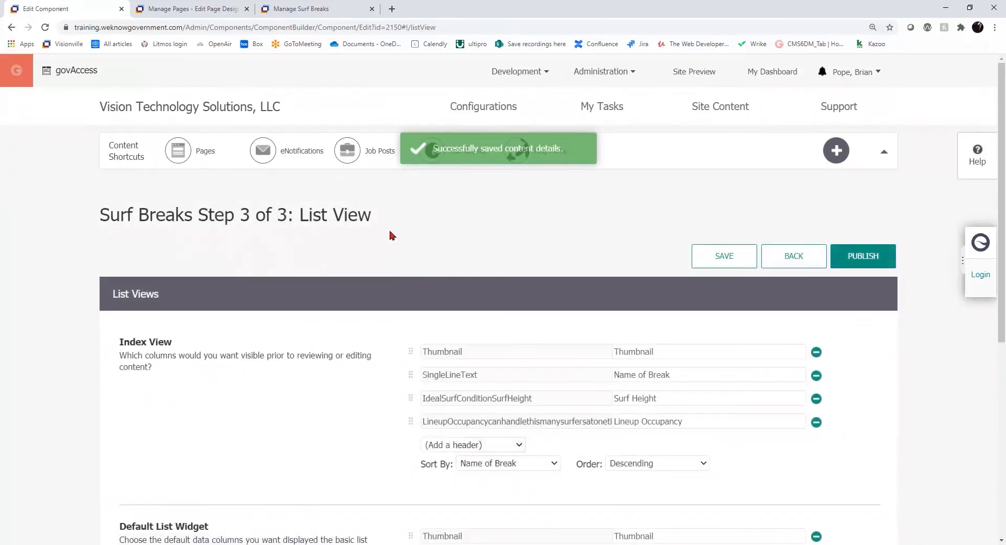
{"action": "left_click_drag", "start_coordinate": [241, 219], "coordinate": [379, 226]}
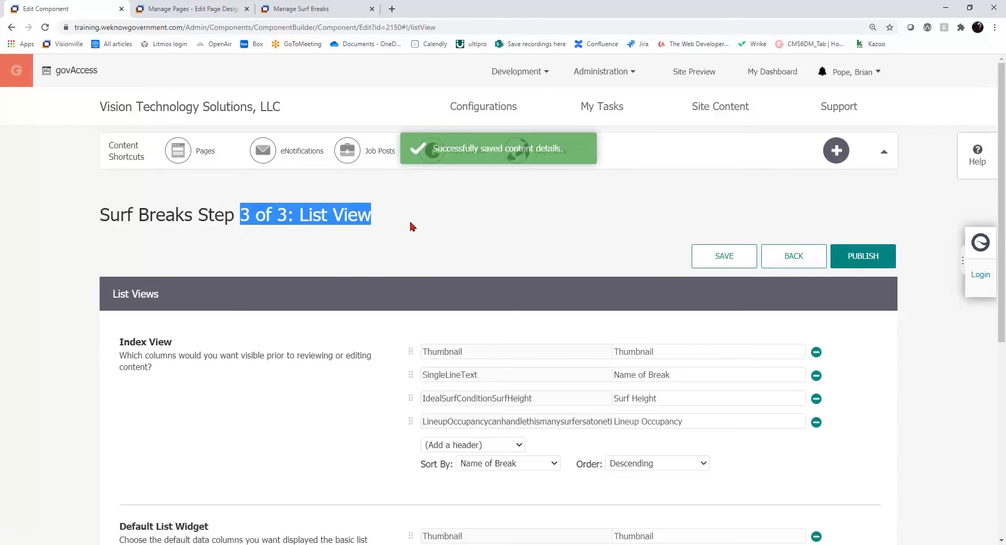
{"action": "scroll", "coordinate": [410, 226], "scroll_direction": "down", "scroll_amount": 3}
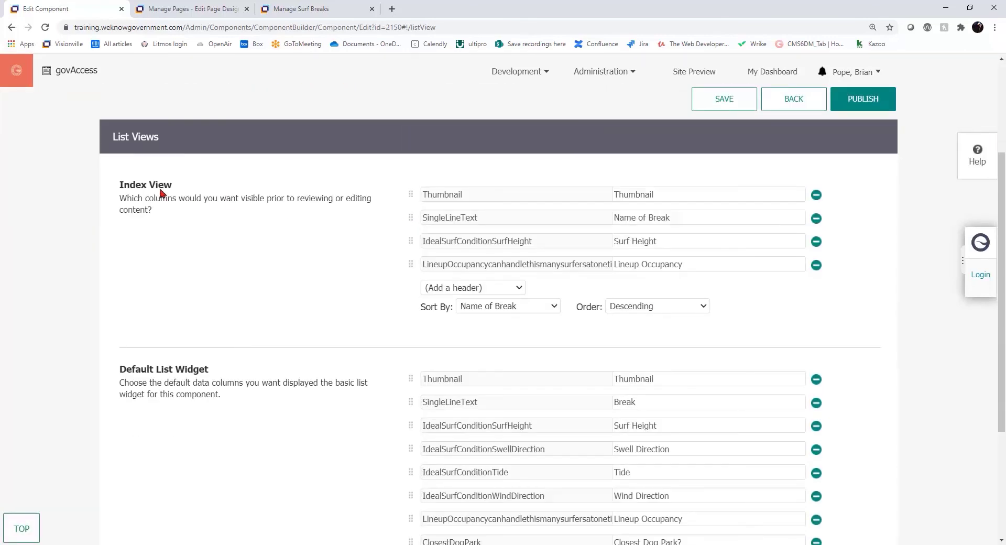
{"action": "left_click_drag", "start_coordinate": [174, 188], "coordinate": [130, 234]}
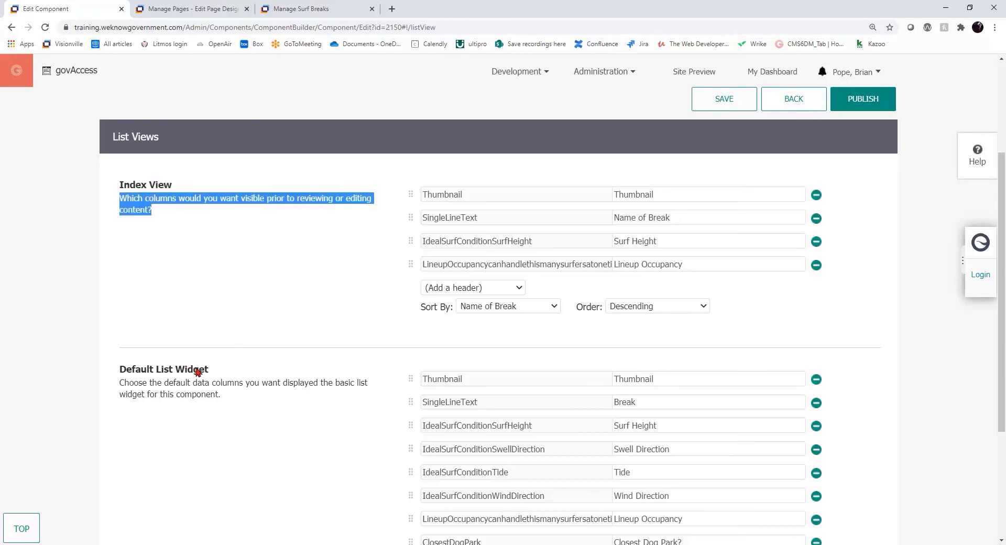
{"action": "left_click_drag", "start_coordinate": [209, 373], "coordinate": [124, 374]}
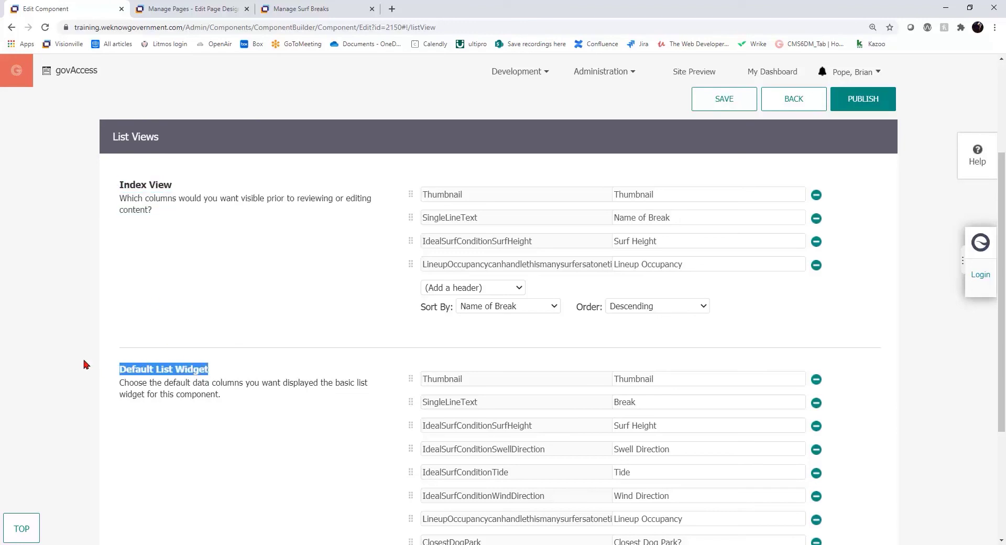
{"action": "left_click", "coordinate": [43, 339]}
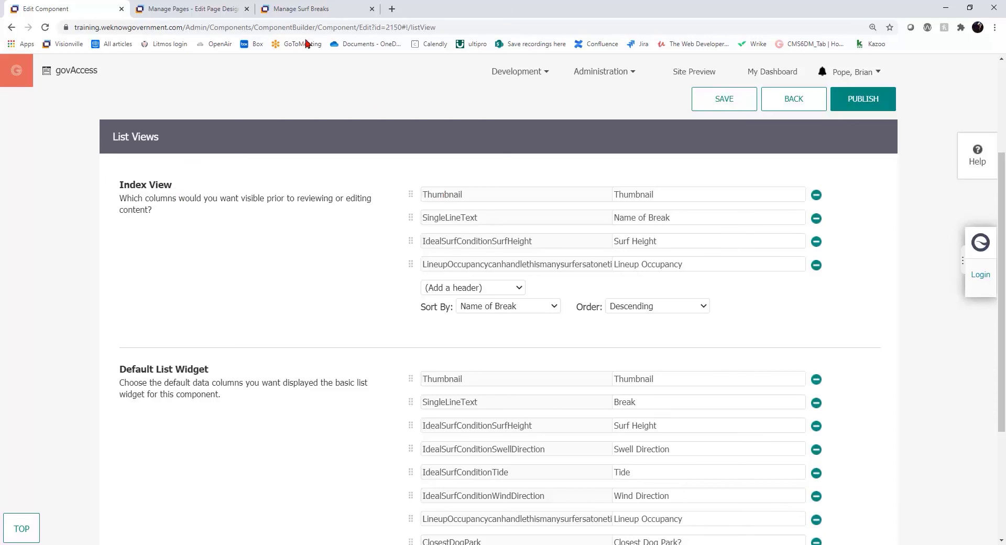
Step: Leave the Add Break form without saving and examine the columns of the Manage Breaks list
{"action": "left_click", "coordinate": [299, 10]}
{"action": "left_click", "coordinate": [786, 107]}
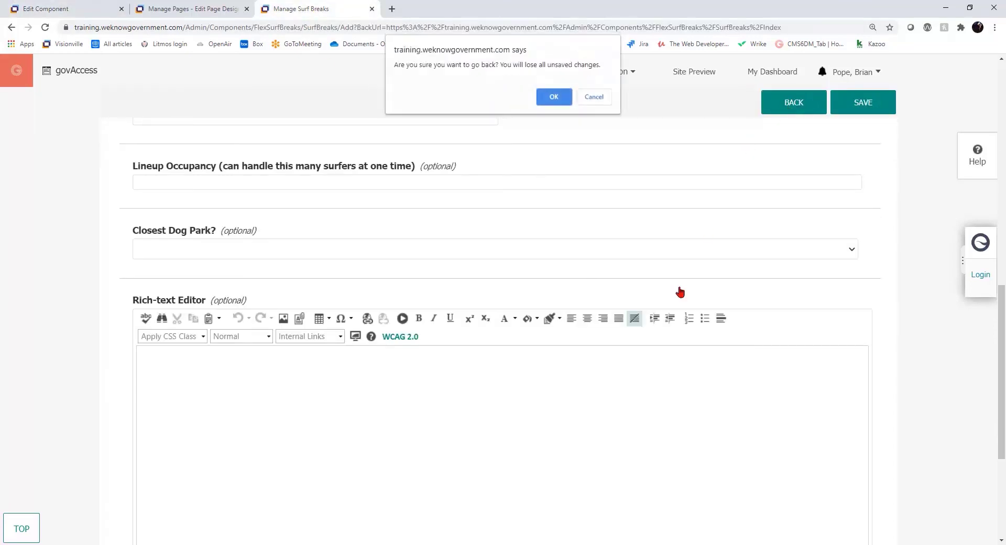
{"action": "left_click", "coordinate": [554, 95]}
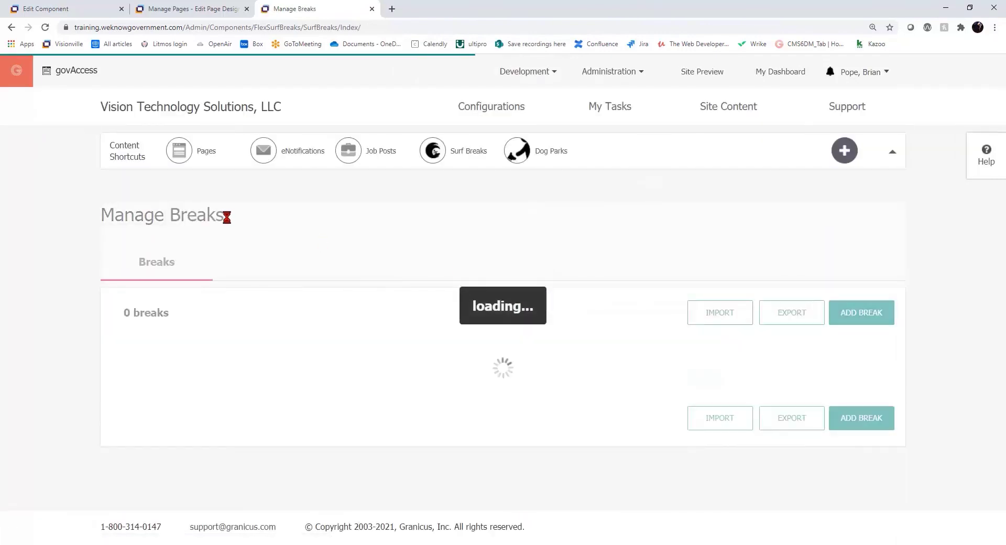
{"action": "left_click_drag", "start_coordinate": [229, 220], "coordinate": [99, 216]}
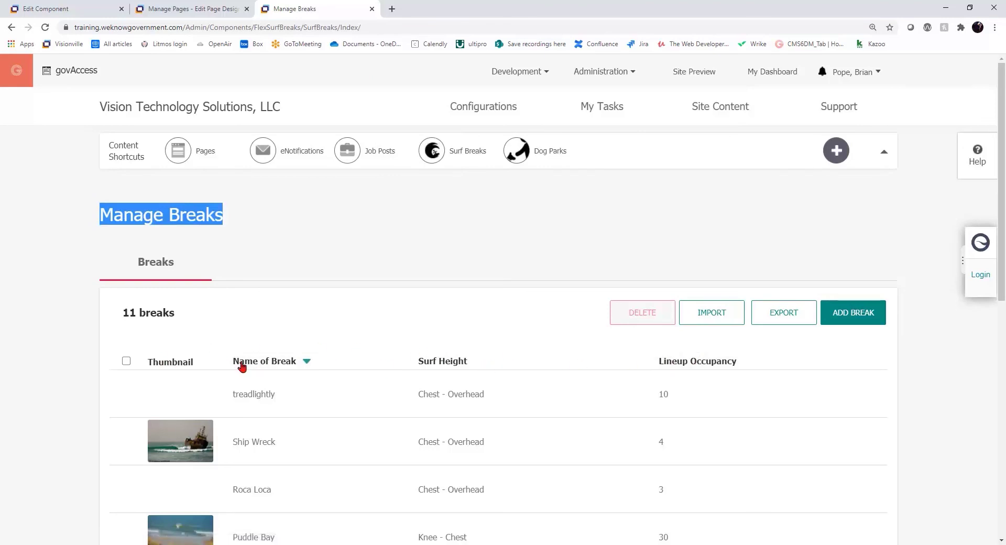
Step: Check which headers can still be added to the Index View and compare its columns with the Manage Breaks list
{"action": "left_click", "coordinate": [47, 8]}
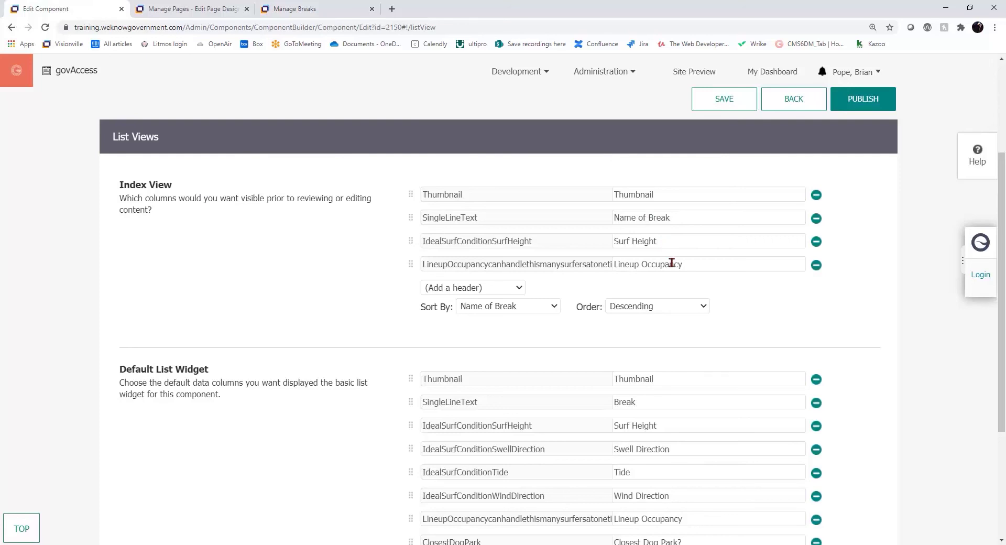
{"action": "left_click", "coordinate": [509, 288]}
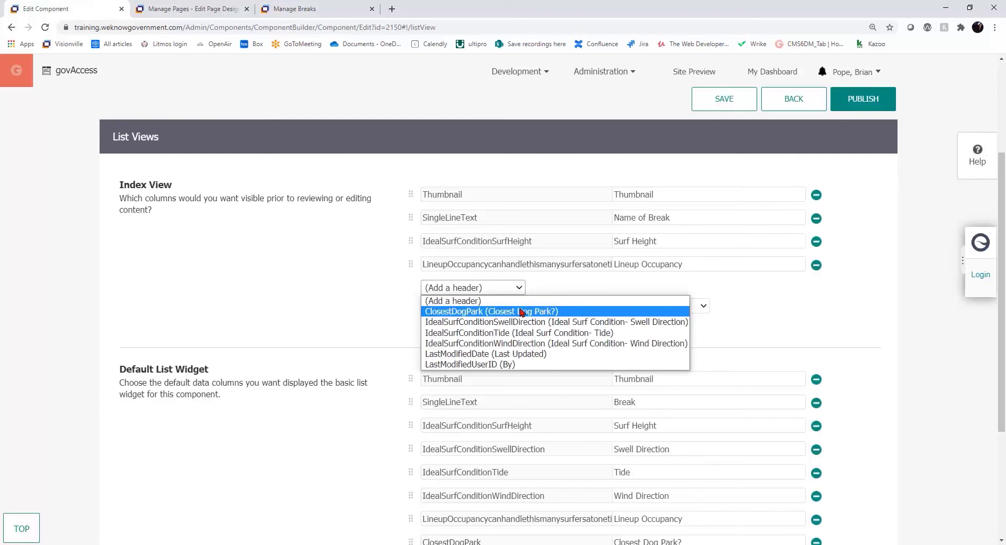
{"action": "left_click", "coordinate": [286, 9]}
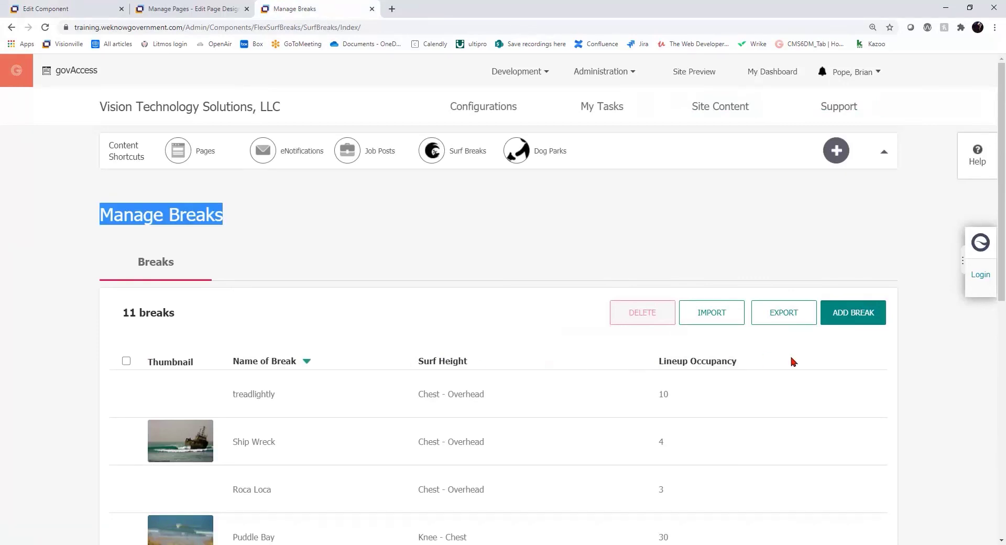
{"action": "left_click", "coordinate": [68, 8]}
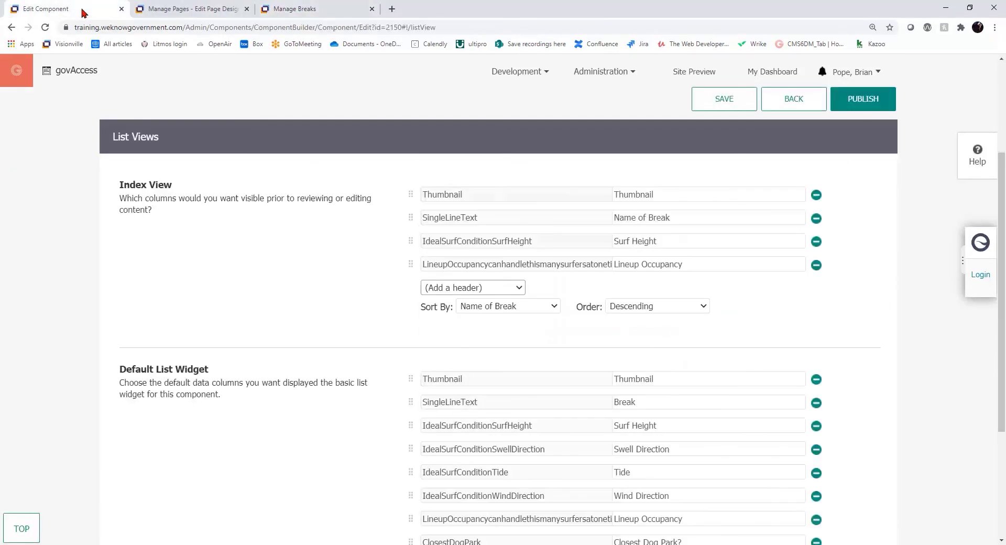
Step: Examine the columns and sort settings defined for the Default List Widget of Surf Breaks
{"action": "left_click_drag", "start_coordinate": [213, 370], "coordinate": [107, 370]}
{"action": "triple_click", "coordinate": [123, 370]}
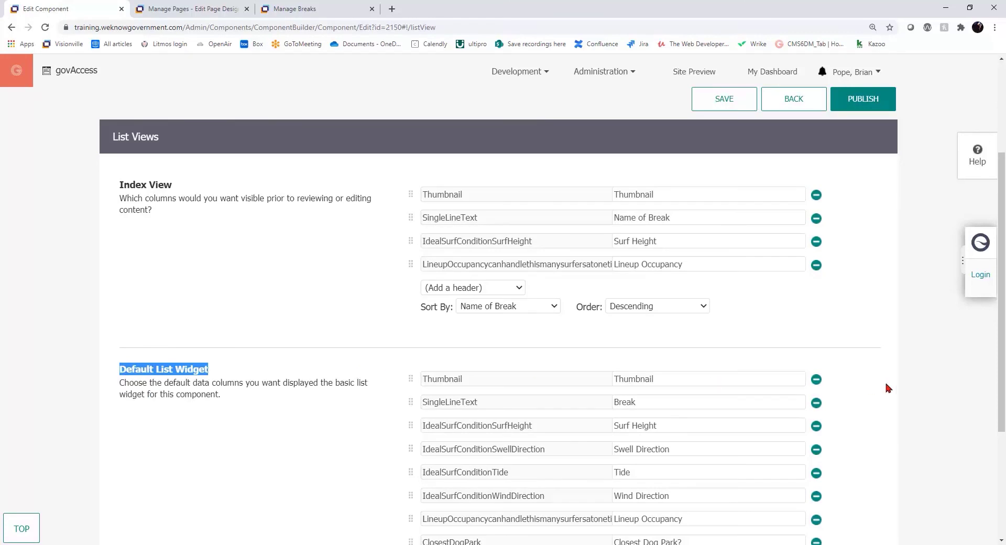
{"action": "scroll", "coordinate": [885, 385], "scroll_direction": "down", "scroll_amount": 3}
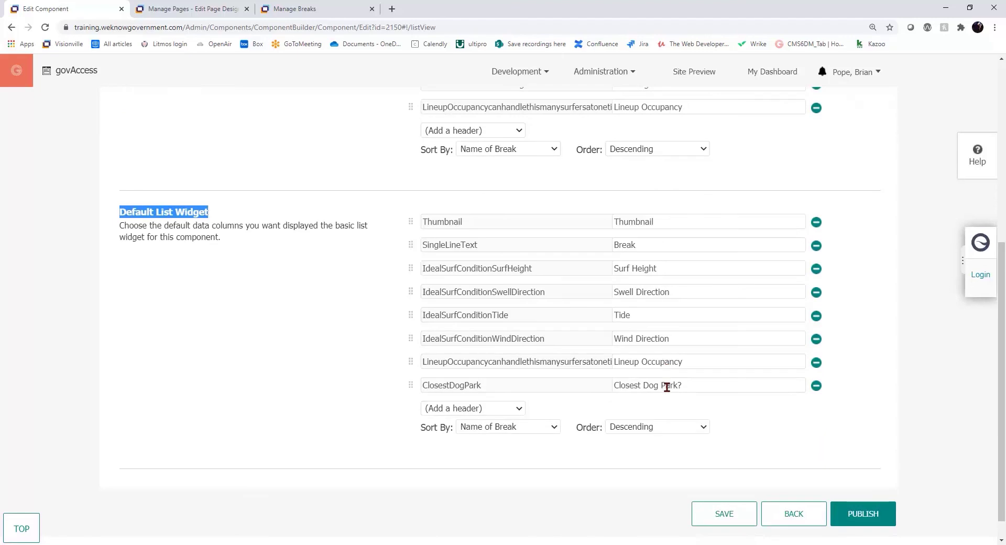
Step: Compare the Default List Widget columns with the Surf Breaks table on the page being edited, and review the Index View section
{"action": "left_click", "coordinate": [201, 9]}
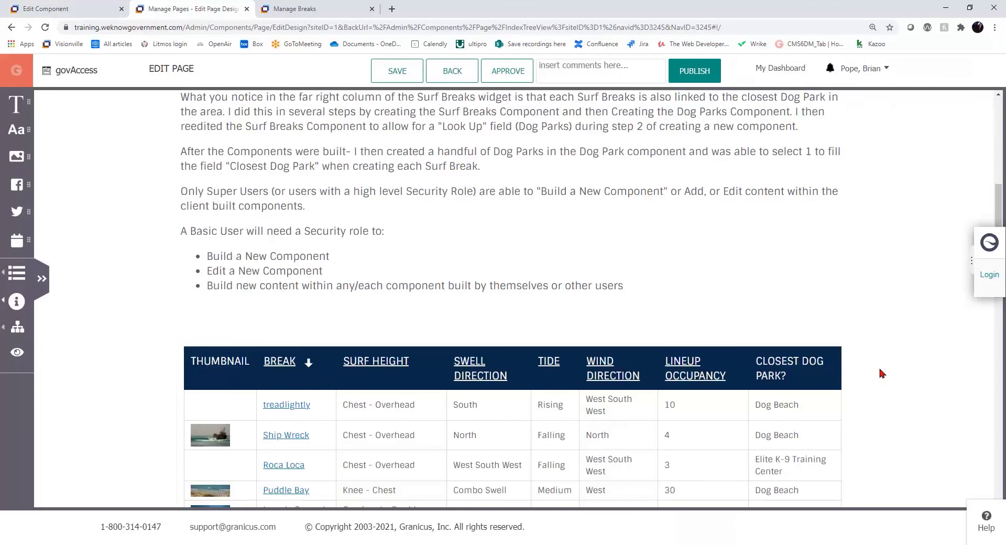
{"action": "left_click", "coordinate": [58, 9]}
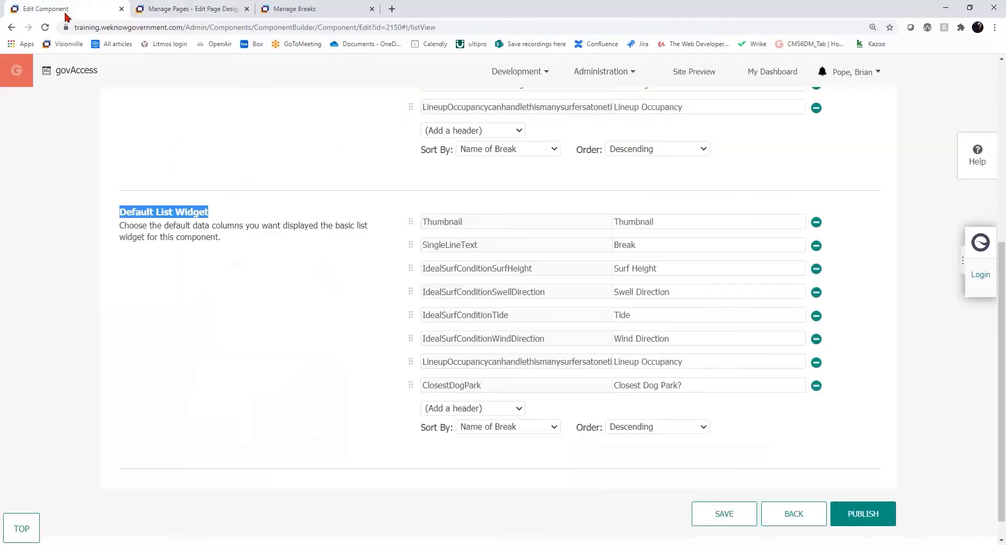
{"action": "scroll", "coordinate": [272, 365], "scroll_direction": "up", "scroll_amount": 3}
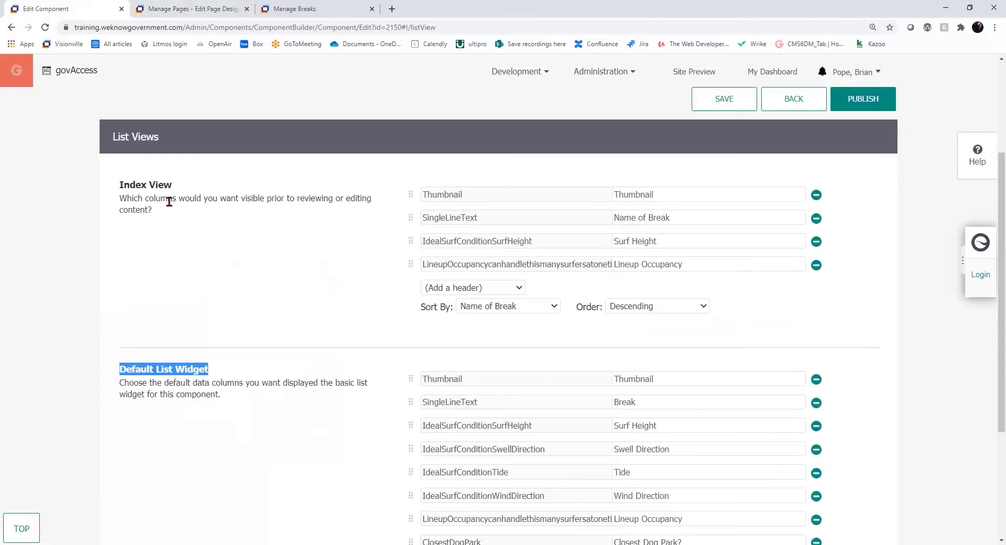
{"action": "left_click_drag", "start_coordinate": [174, 186], "coordinate": [114, 184]}
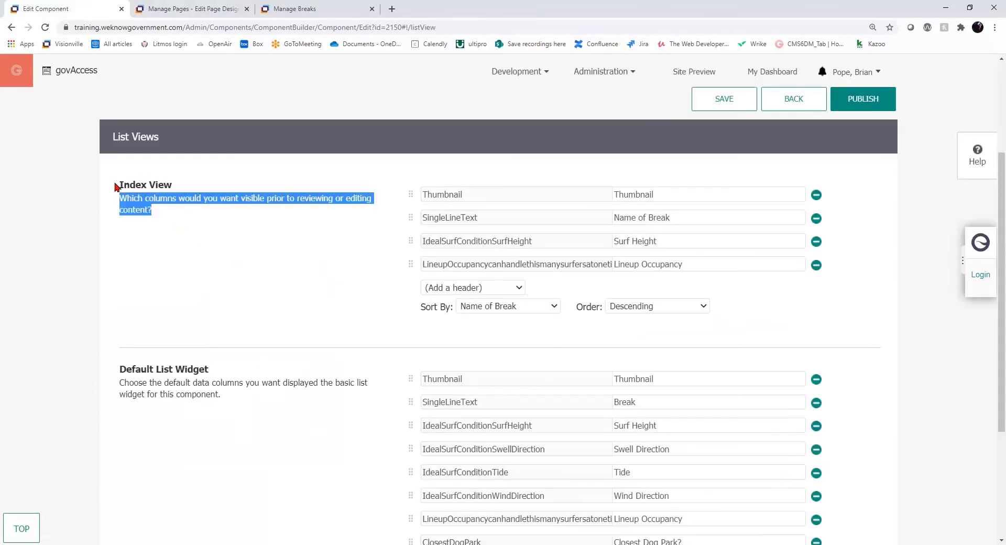
{"action": "left_click_drag", "start_coordinate": [98, 337], "coordinate": [88, 350]}
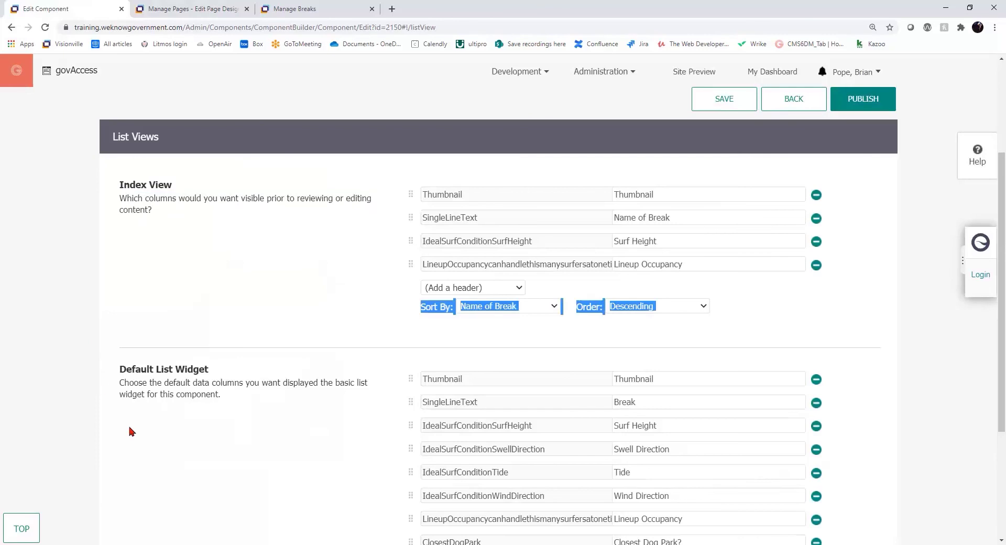
Step: Review the Default List Widget section once more and publish the Surf Breaks component
{"action": "left_click_drag", "start_coordinate": [127, 397], "coordinate": [155, 433]}
{"action": "left_click", "coordinate": [176, 443]}
{"action": "left_click", "coordinate": [208, 373]}
{"action": "scroll", "coordinate": [350, 451], "scroll_direction": "down", "scroll_amount": 3}
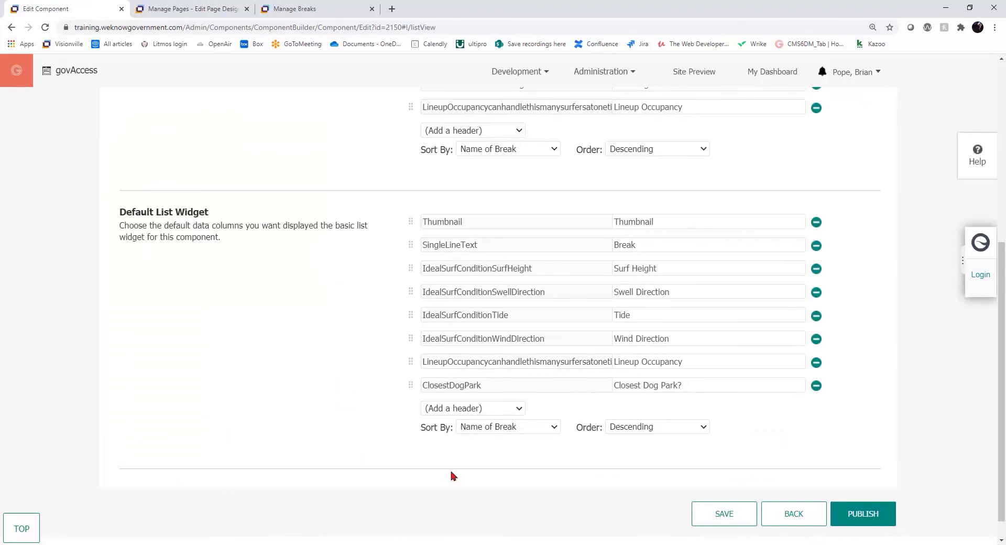
{"action": "left_click", "coordinate": [860, 513]}
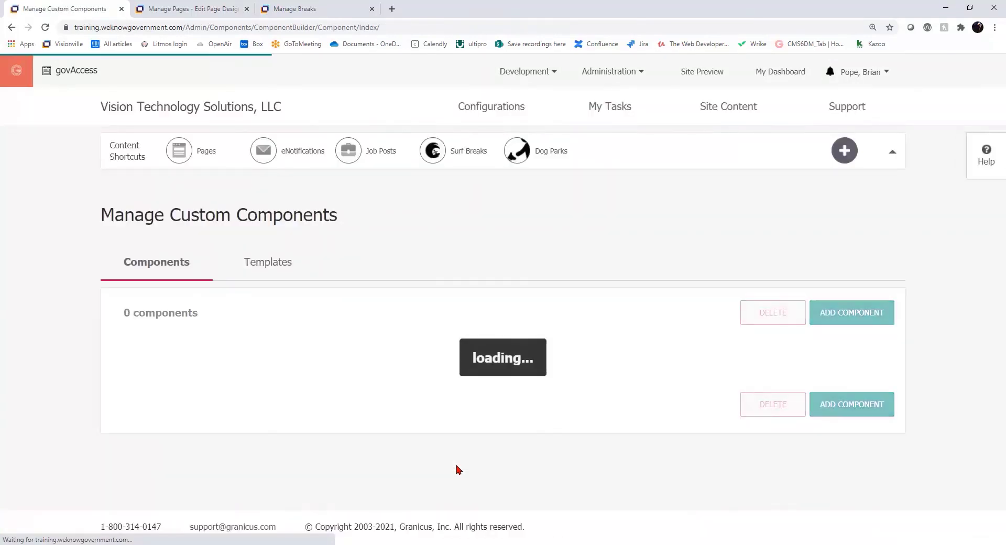
Step: Check where Surf Breaks is listed among the R-Z site content components and look over the available Configurations options
{"action": "left_click", "coordinate": [722, 106]}
{"action": "mouse_move", "coordinate": [736, 261]}
{"action": "mouse_move", "coordinate": [734, 300]}
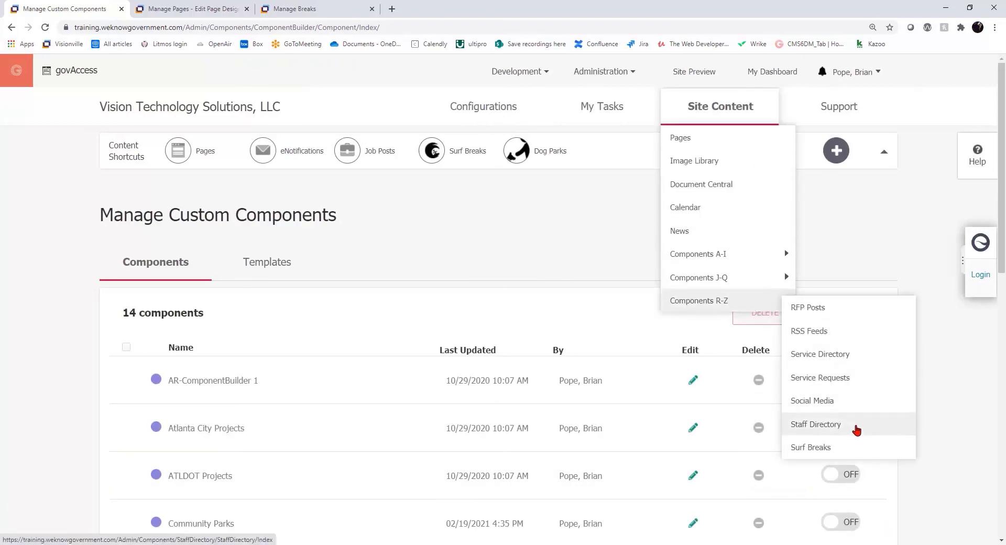
{"action": "left_click", "coordinate": [858, 451]}
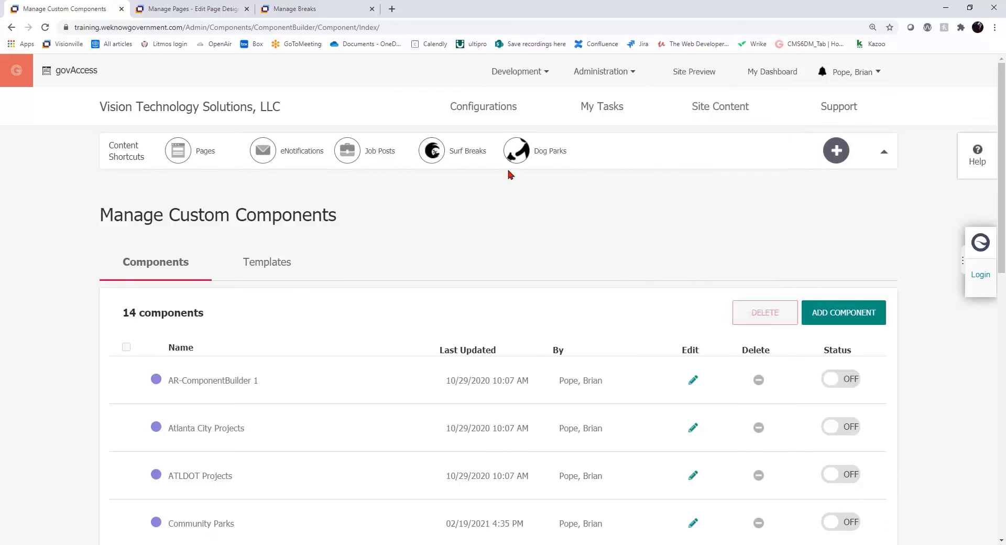
{"action": "mouse_move", "coordinate": [483, 114]}
{"action": "left_click", "coordinate": [511, 145]}
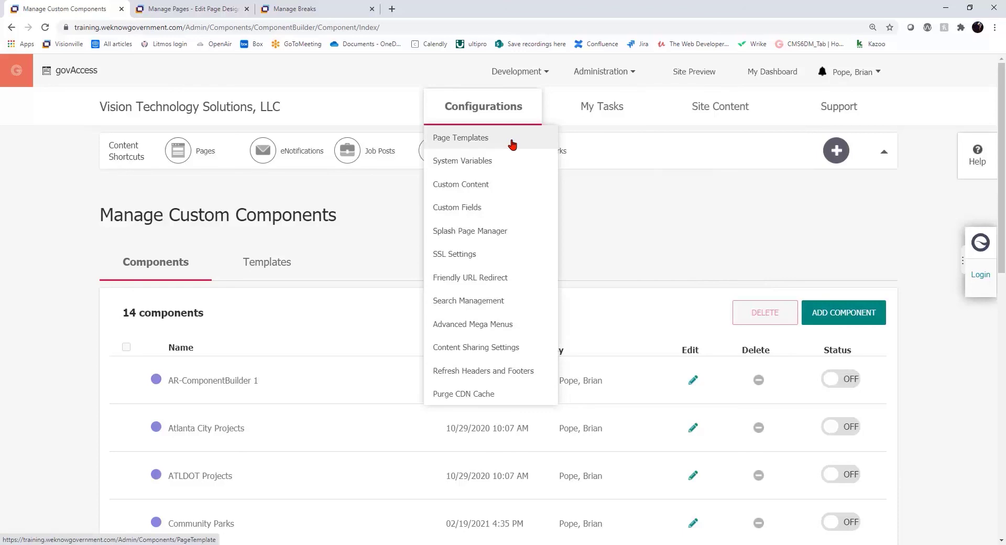
Step: Return to the page being edited and examine the training Surf Breaks list widget placed on it
{"action": "left_click", "coordinate": [208, 8]}
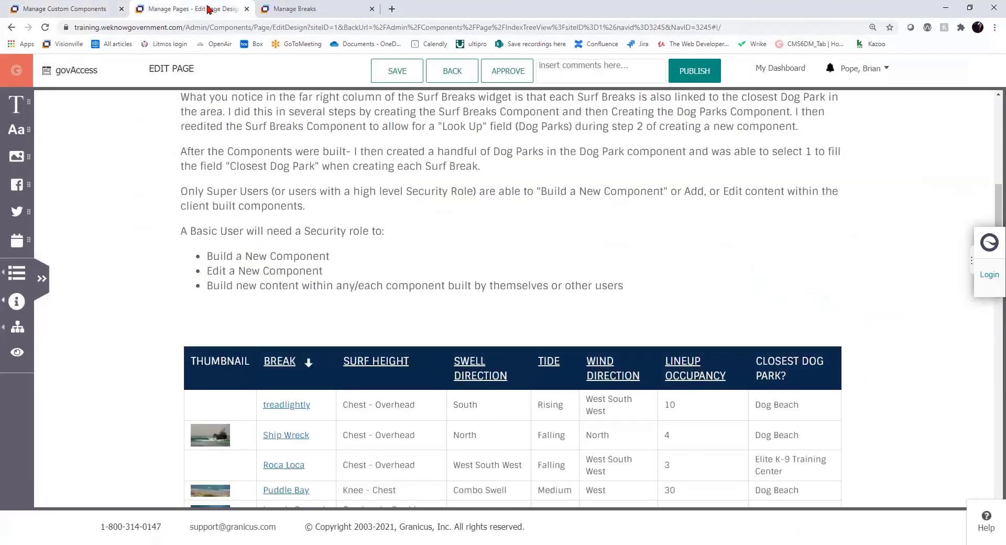
{"action": "left_click", "coordinate": [376, 344]}
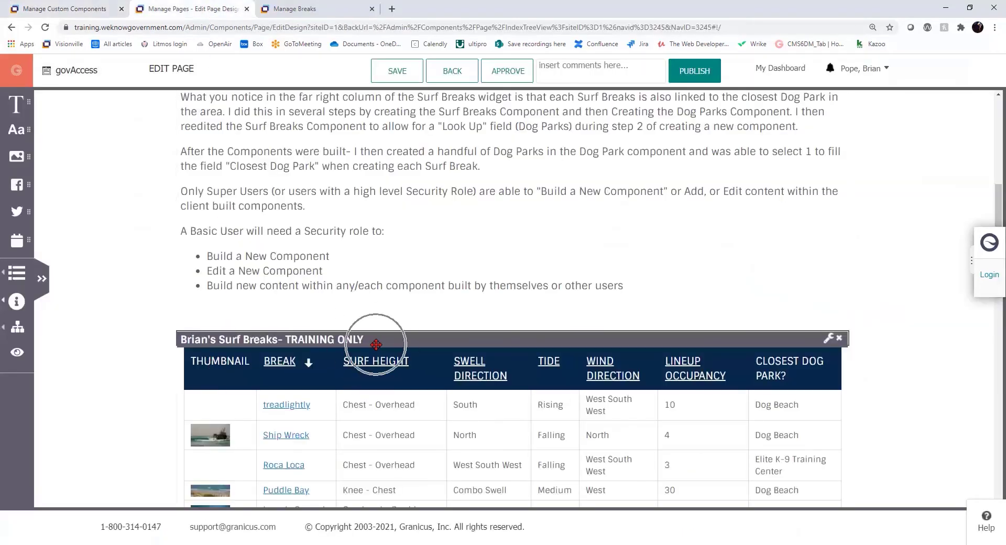
{"action": "left_click", "coordinate": [427, 351]}
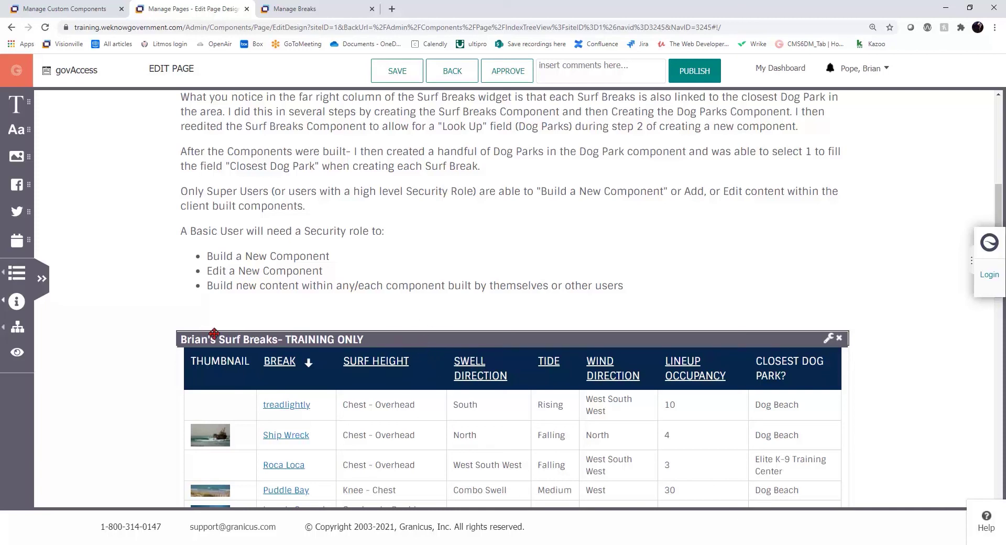